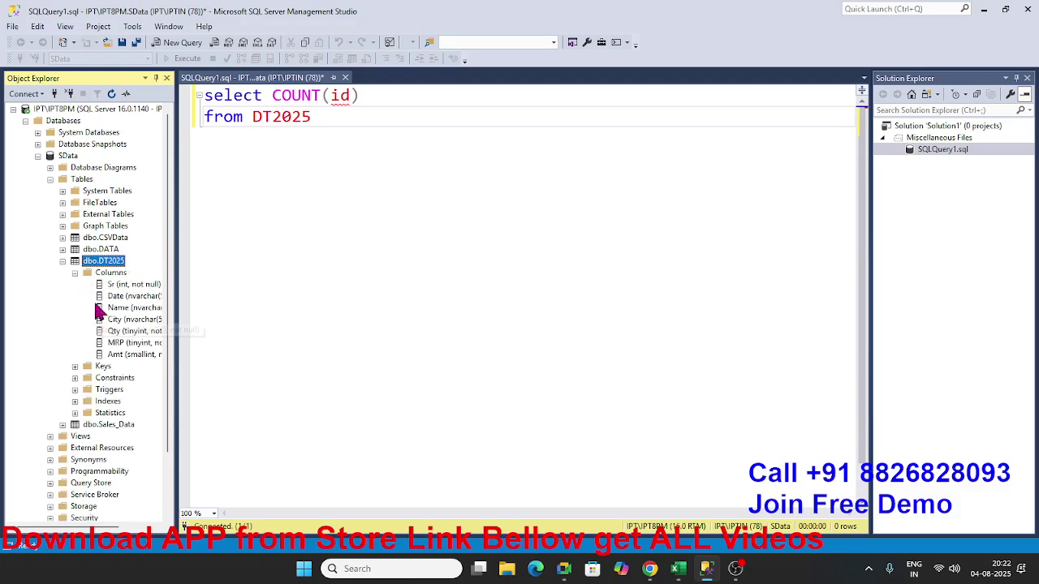
Change the query to count the Sr column of DT2025 instead of id, and execute it.
click(352, 99)
key(BackSpace)
key(BackSpace)
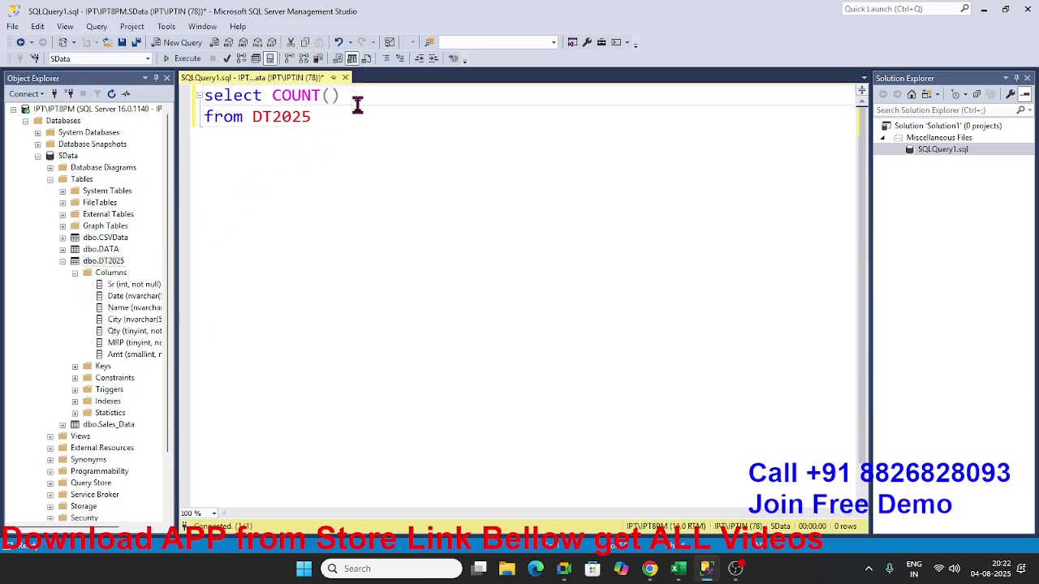
text(Sr)
key(Escape)
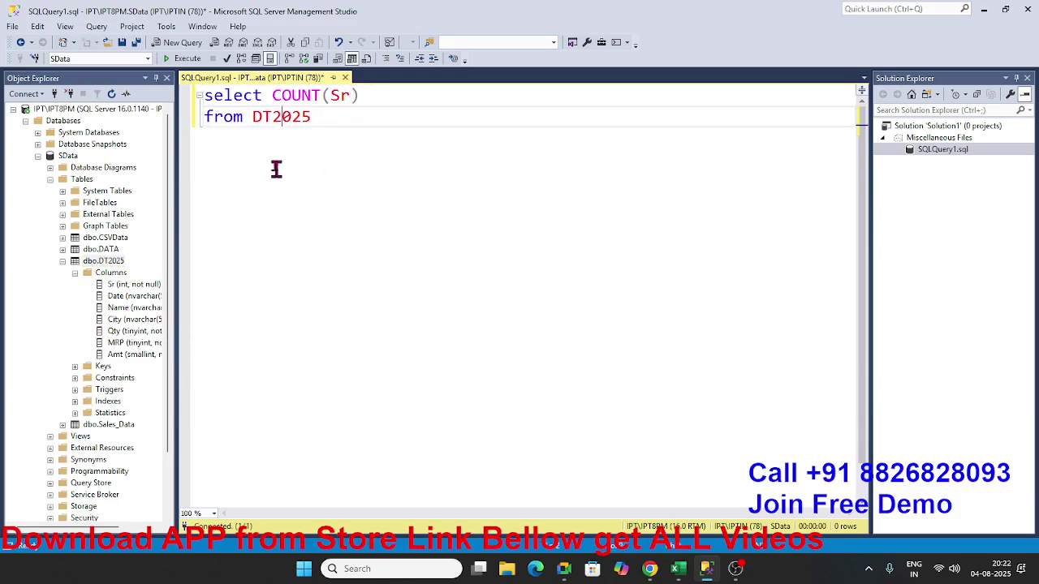
click(182, 59)
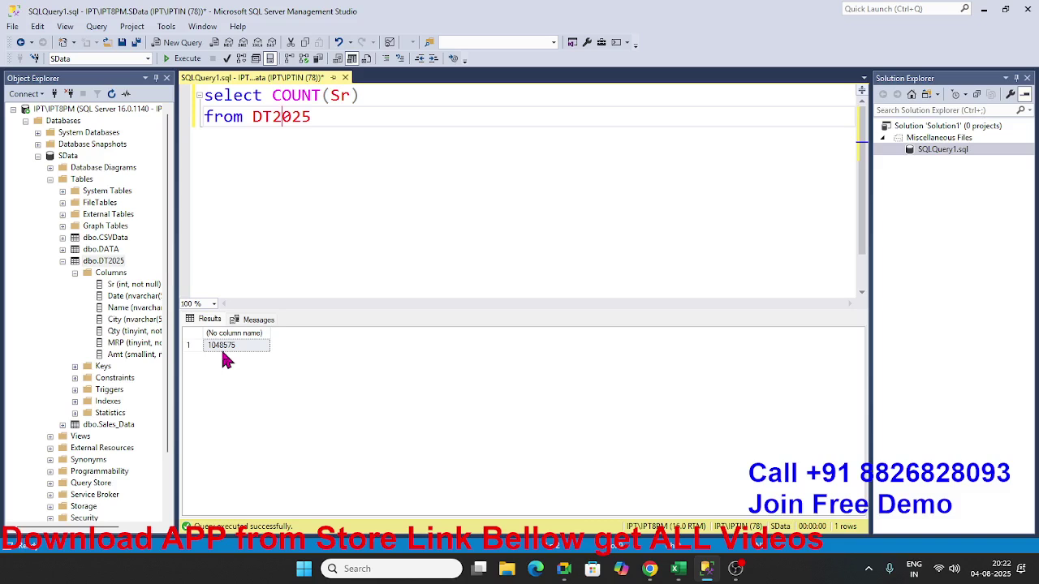
Start the Import Data wizard for the SData database and choose Flat File Source as the data source.
right_click(102, 263)
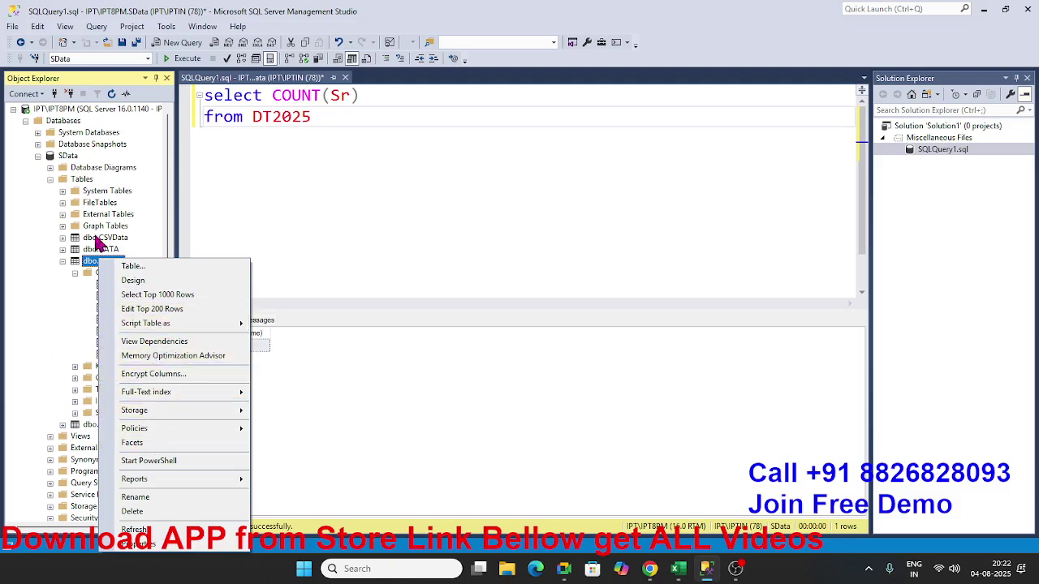
click(72, 159)
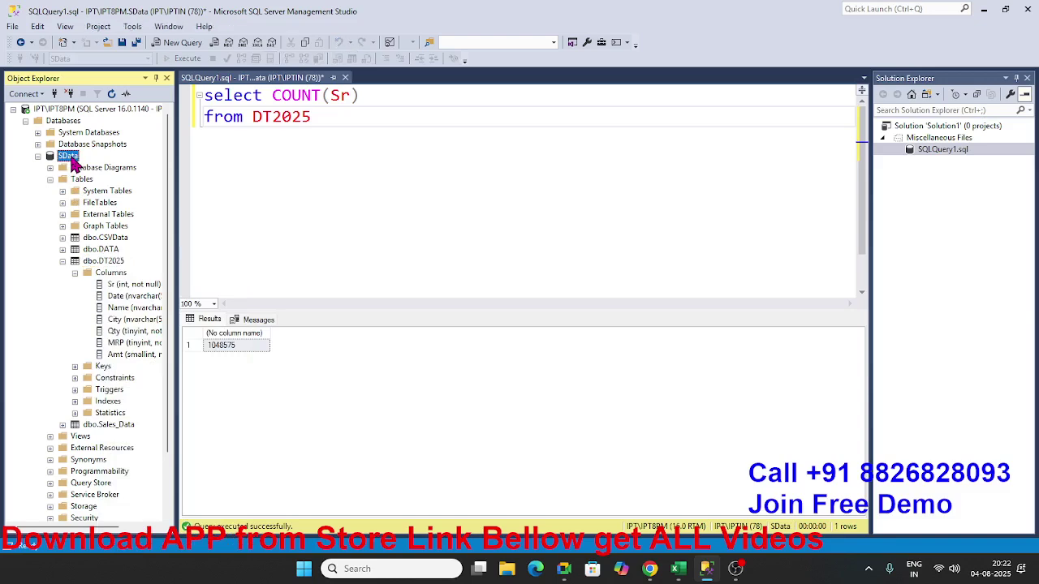
right_click(73, 161)
mouse_move(105, 214)
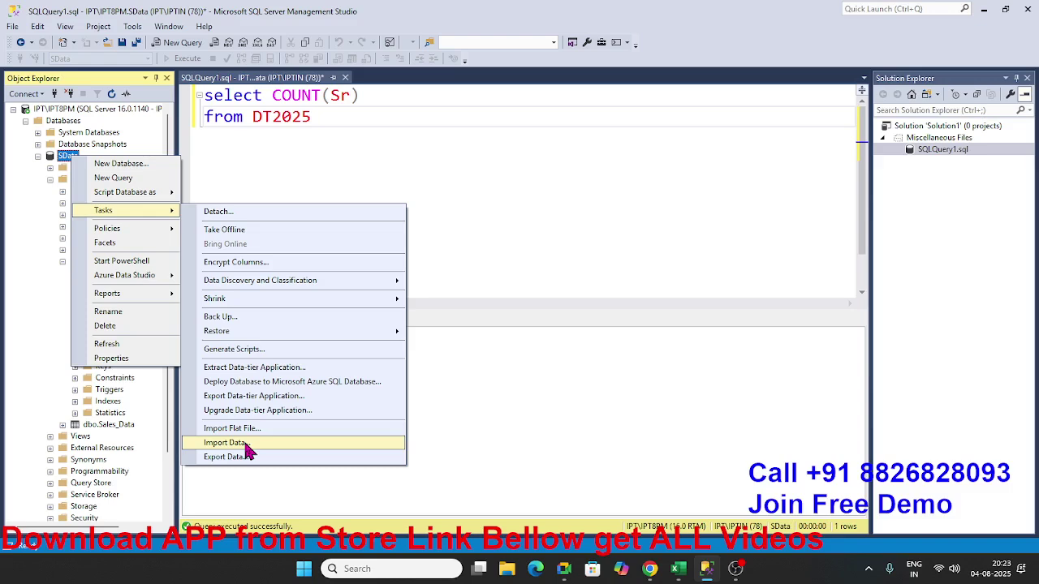
click(247, 446)
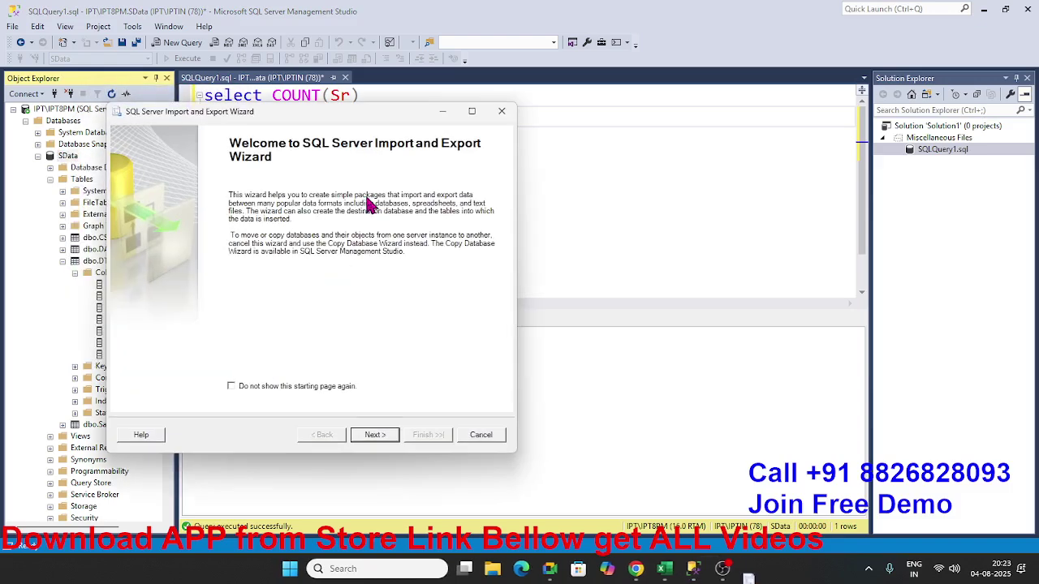
click(376, 436)
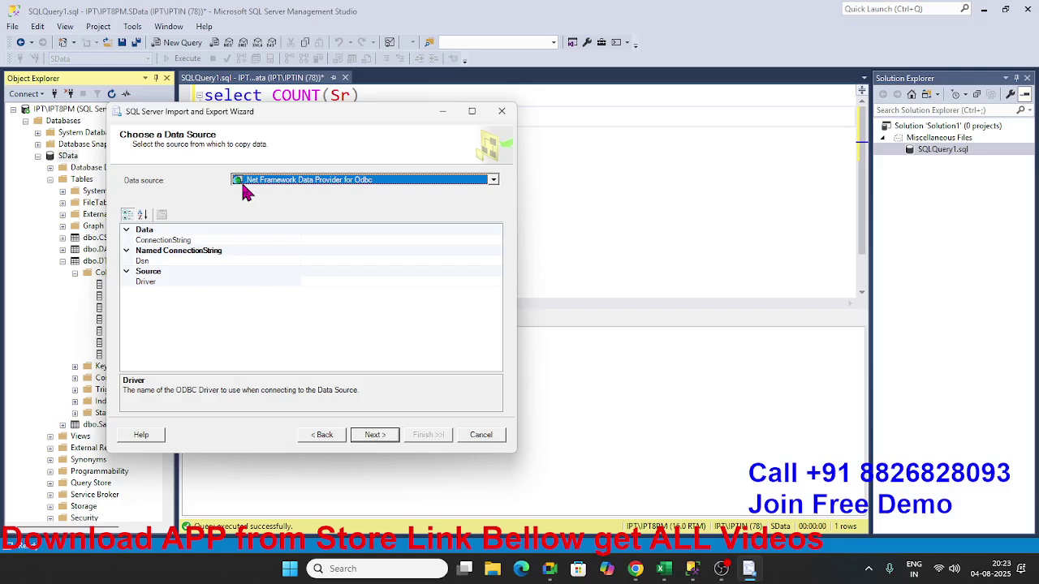
click(243, 180)
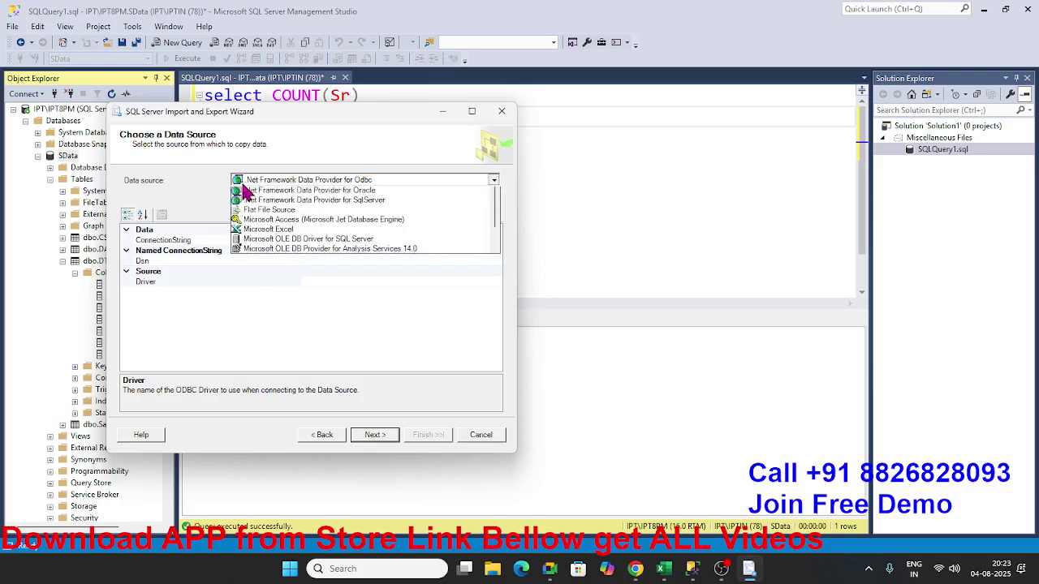
click(276, 221)
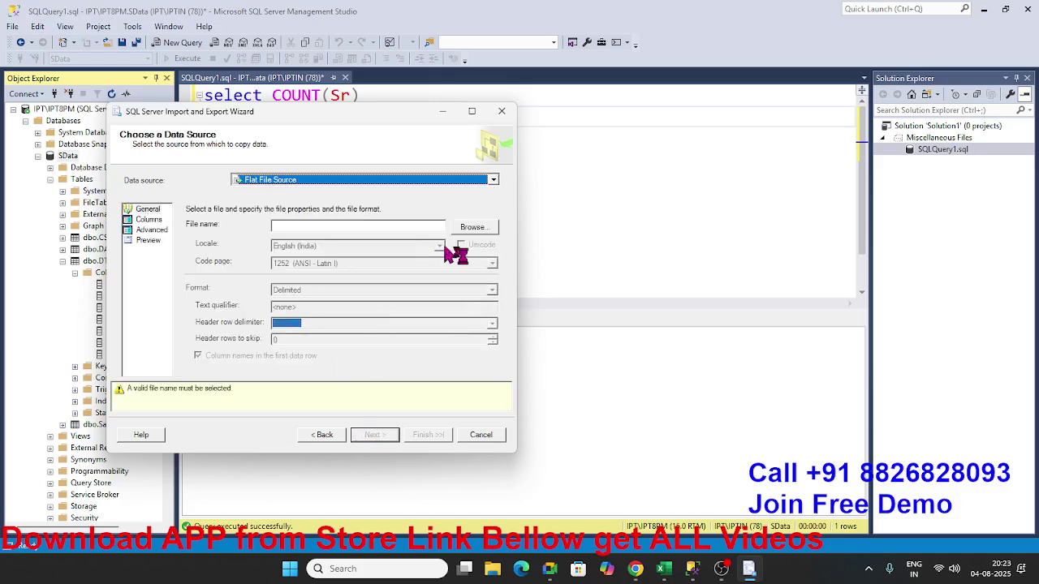
Choose the CSV file 2-Aug-2025 from E:\Batch\DATA\2025 as the source and accept its default format and delimiters.
click(467, 227)
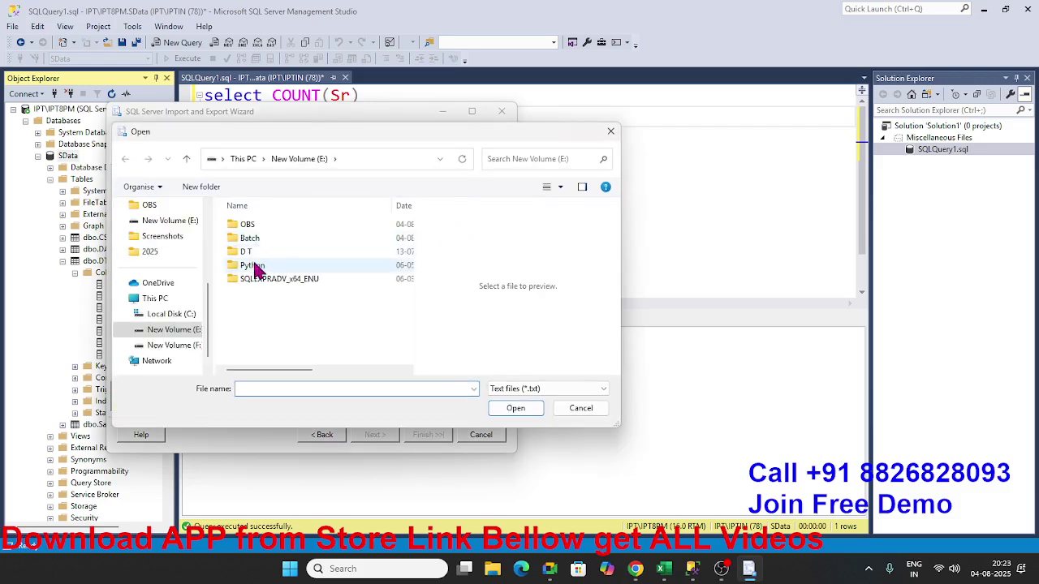
double_click(258, 237)
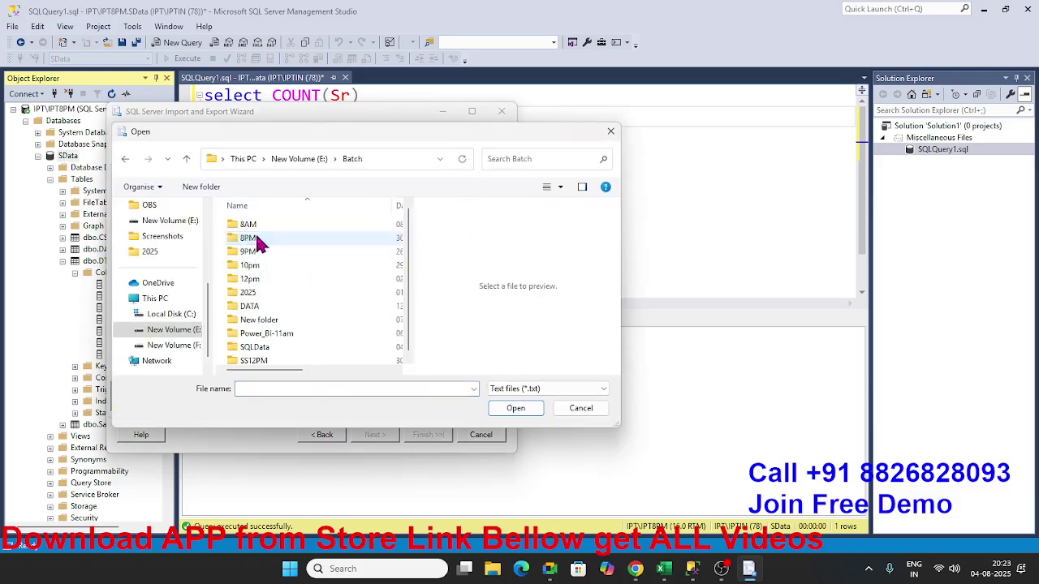
click(261, 309)
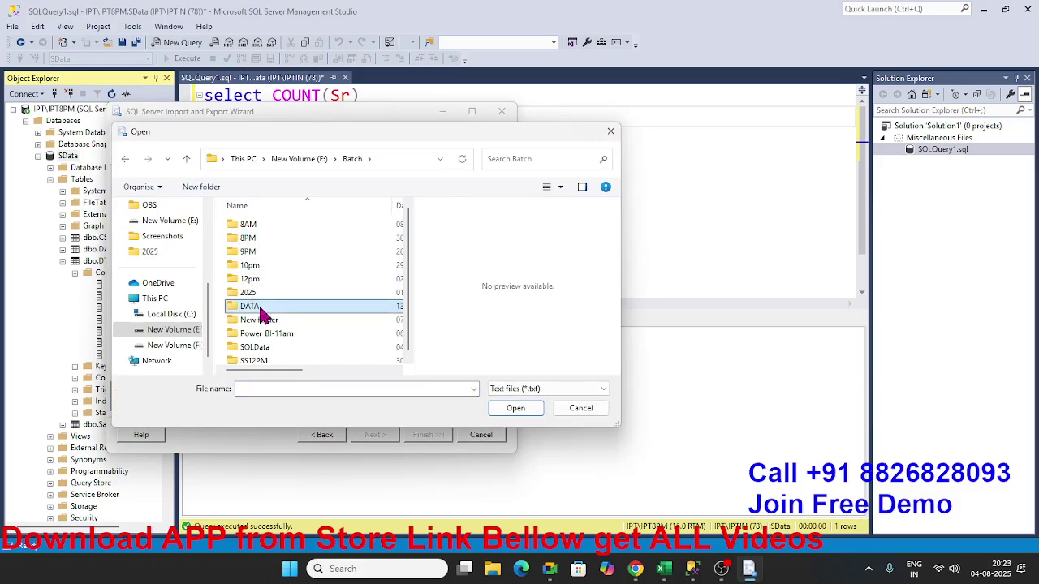
double_click(260, 310)
double_click(259, 228)
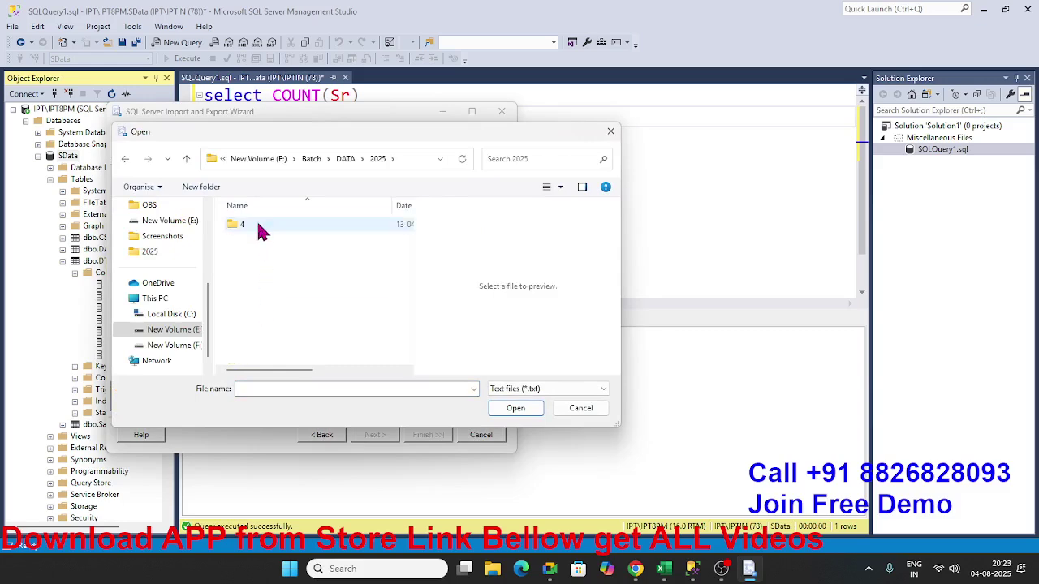
click(563, 390)
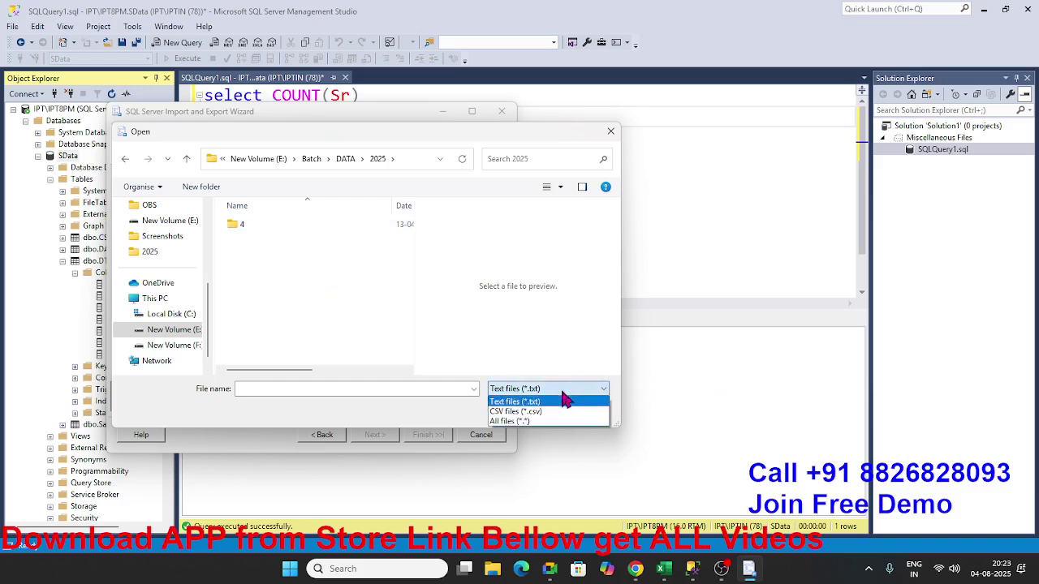
click(552, 411)
click(257, 254)
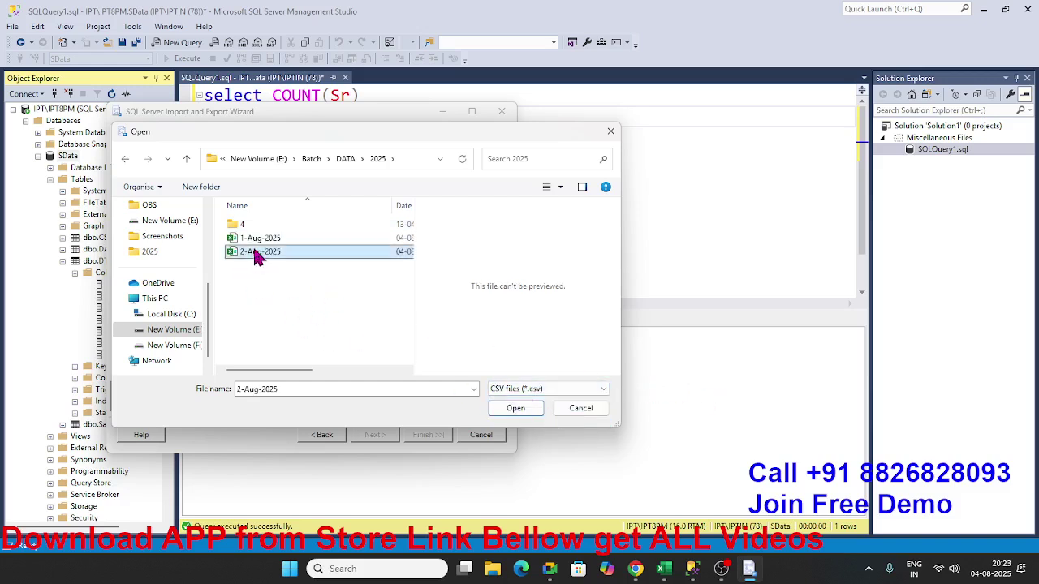
click(513, 413)
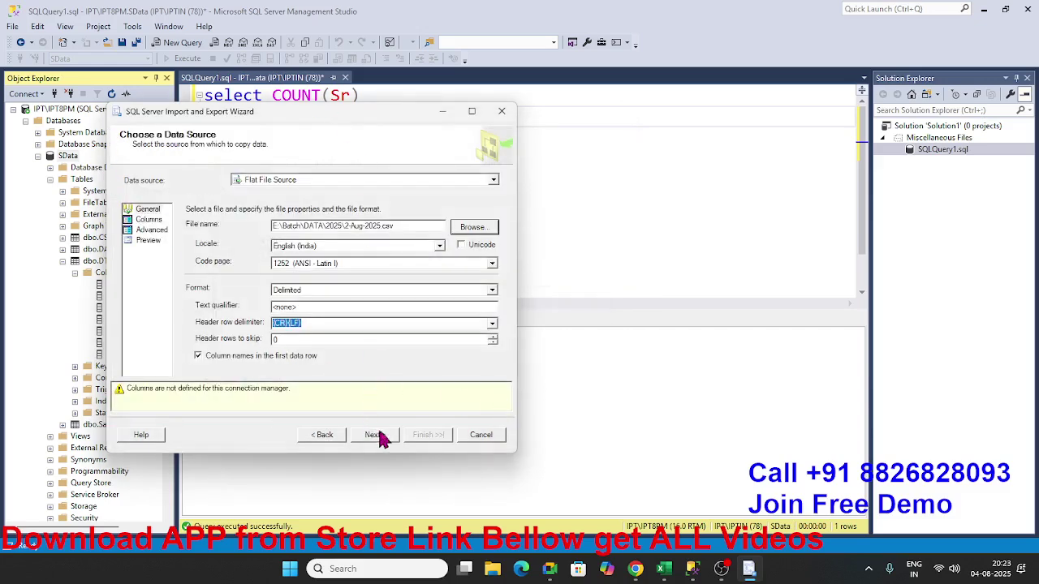
click(378, 439)
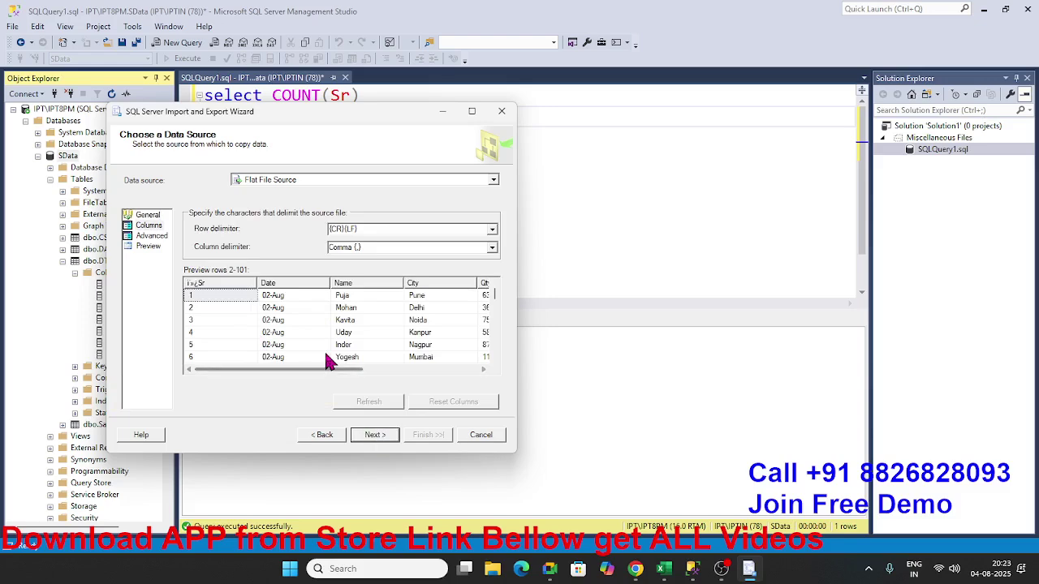
click(379, 438)
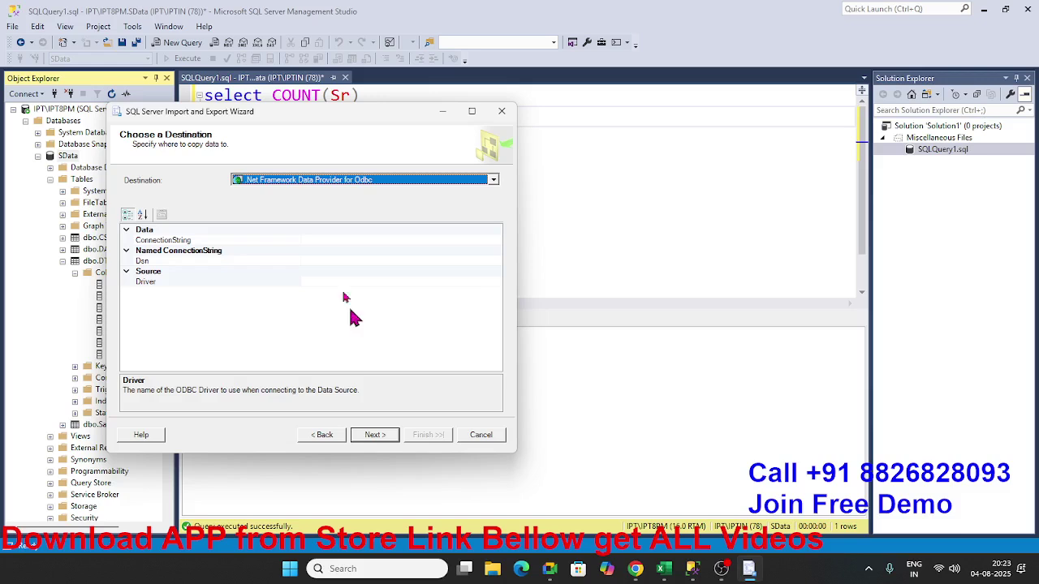
Set the destination to Microsoft OLE DB Provider for SQL Server, keeping Windows Authentication and the SData database.
click(309, 180)
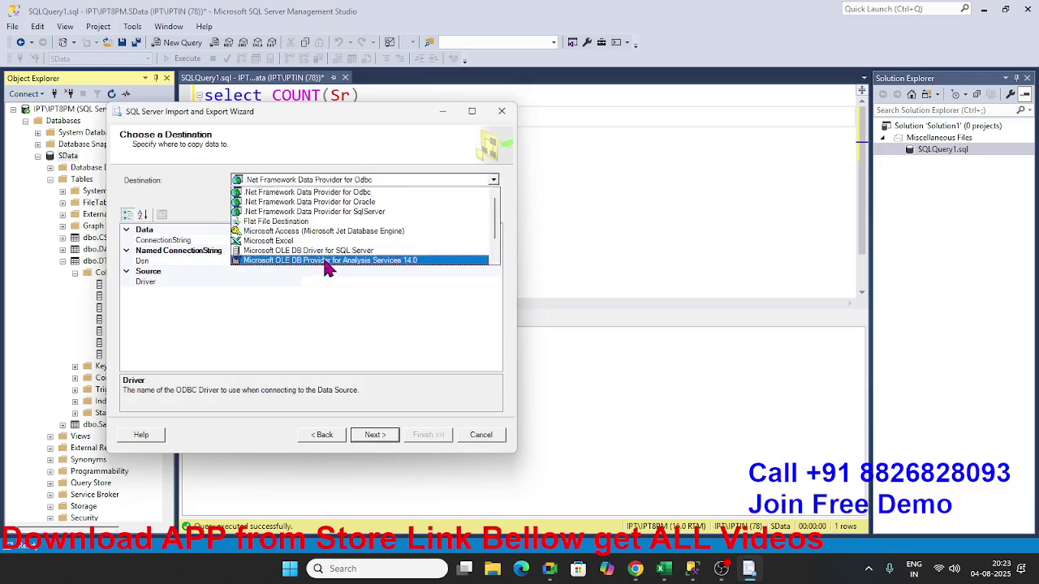
scroll(326, 261, down, 1)
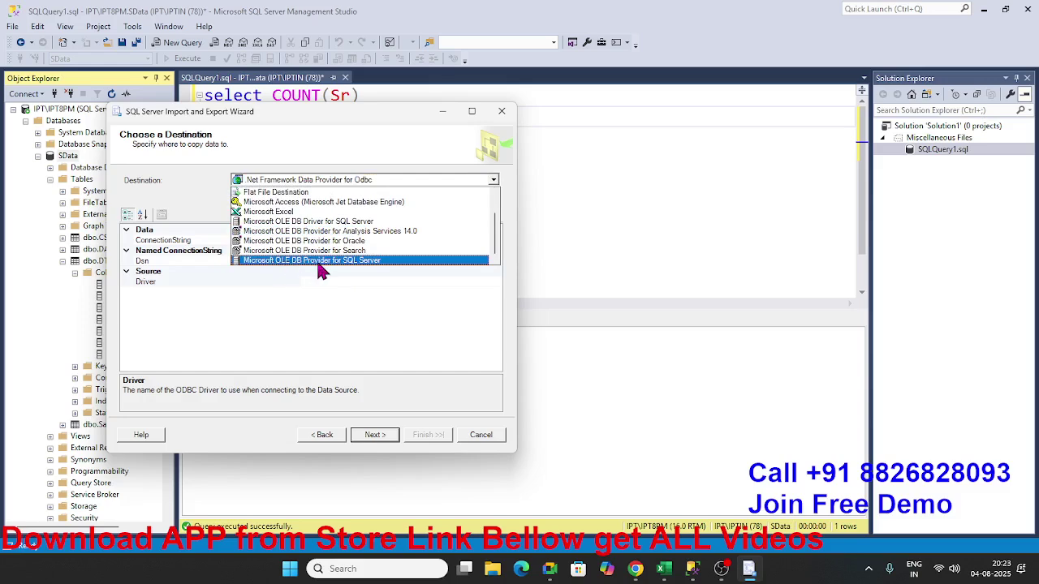
click(318, 263)
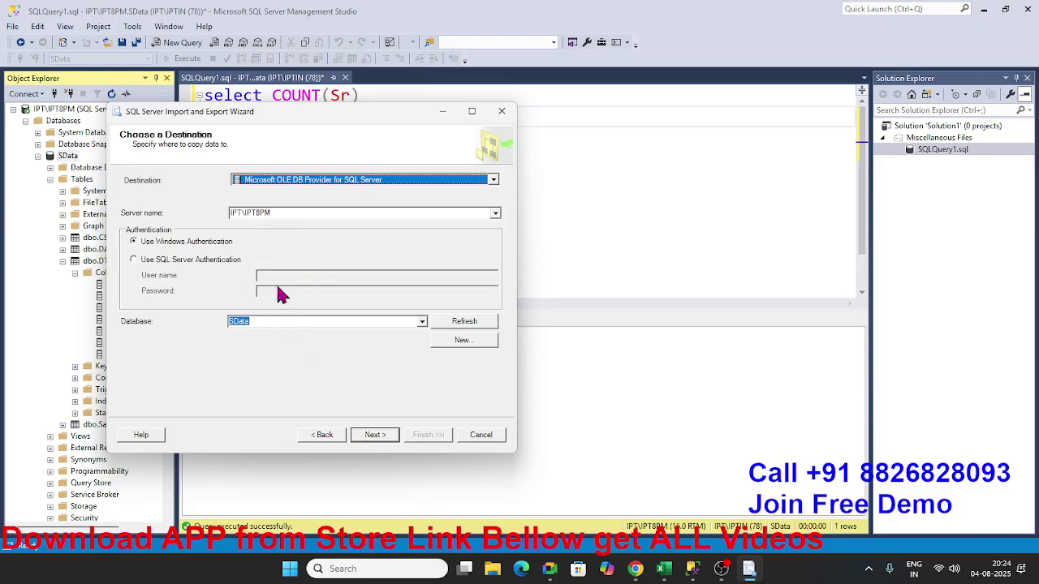
click(378, 435)
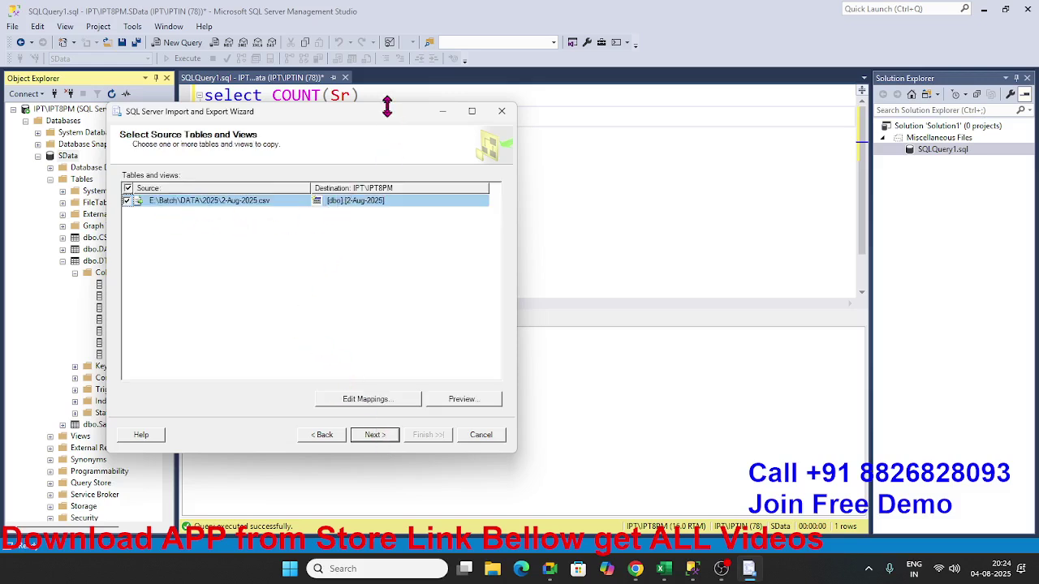
Set the existing table [dbo].[DT2025] as the destination for the 2-Aug-2025 CSV file.
drag(387, 114, 634, 162)
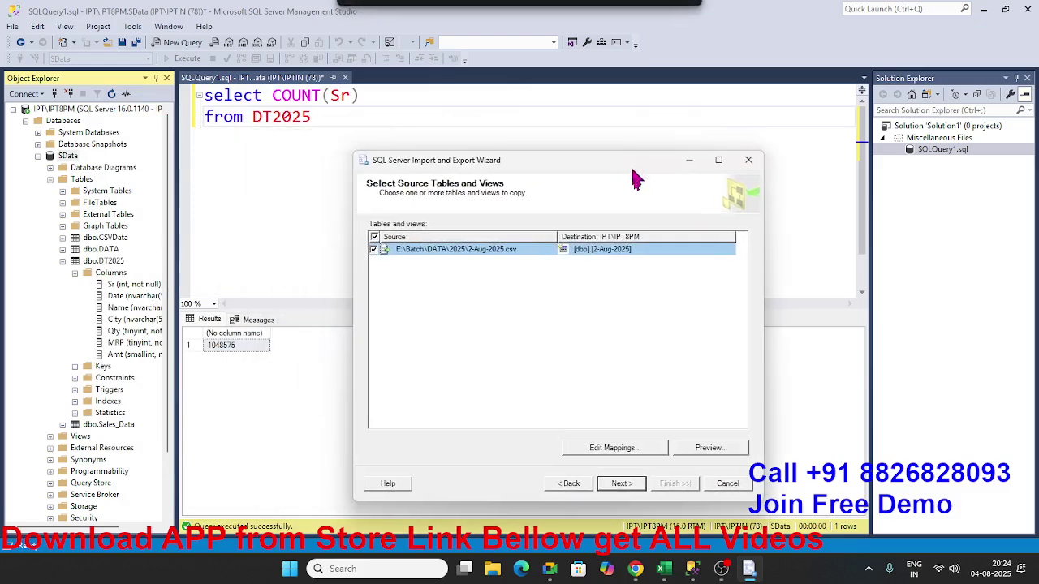
click(623, 253)
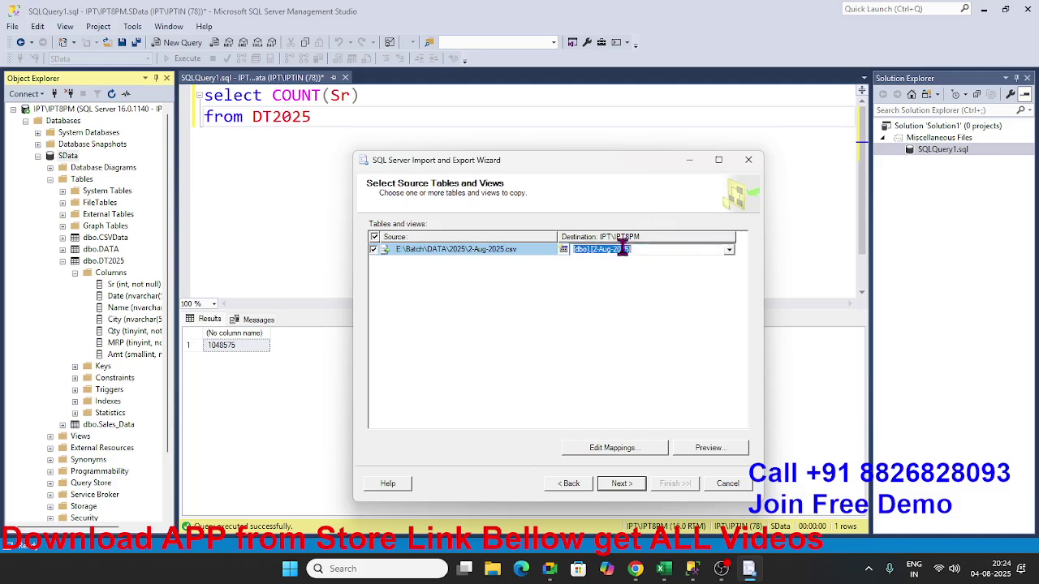
click(730, 250)
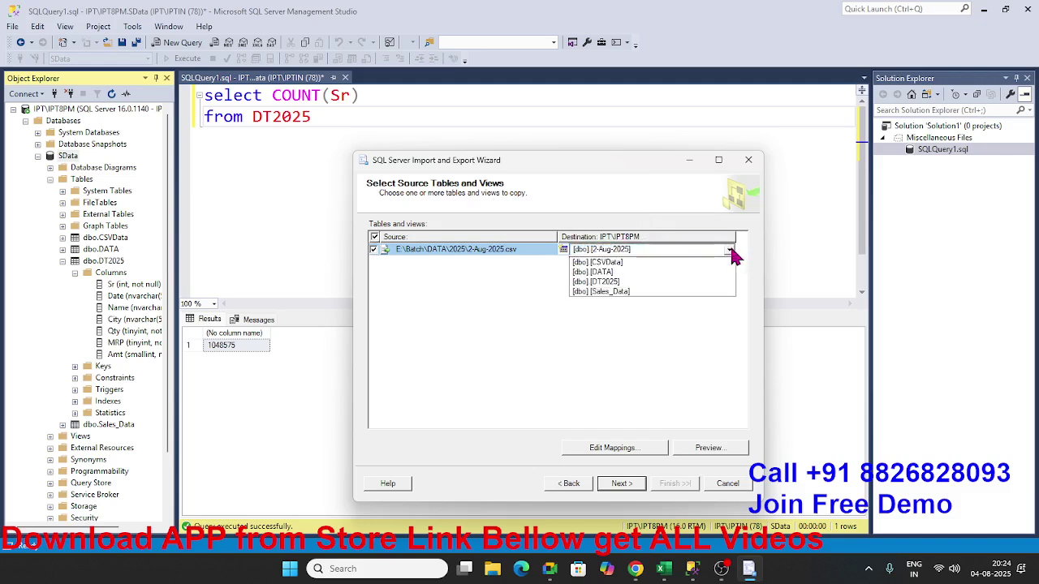
click(616, 281)
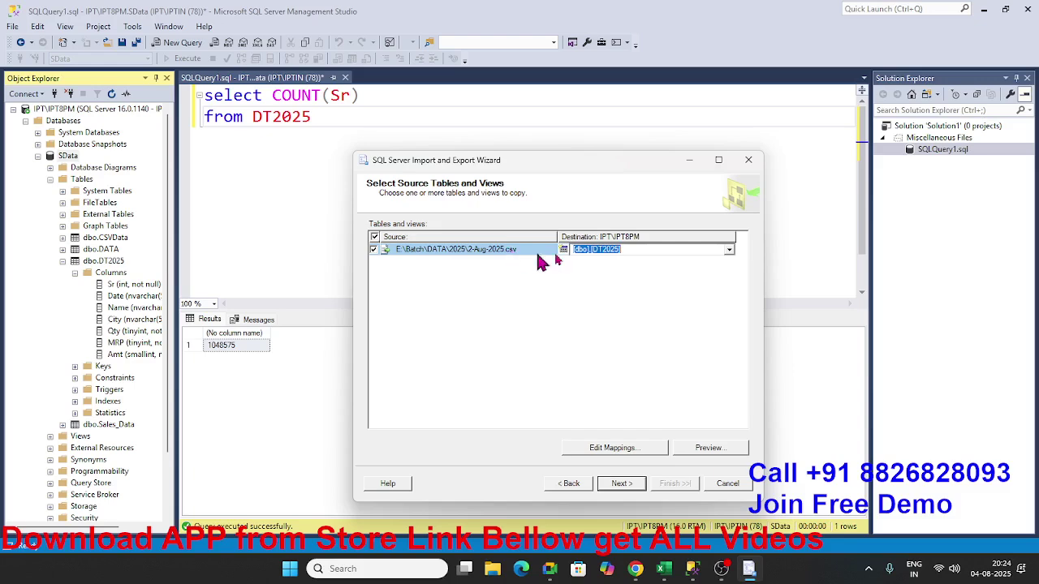
click(631, 278)
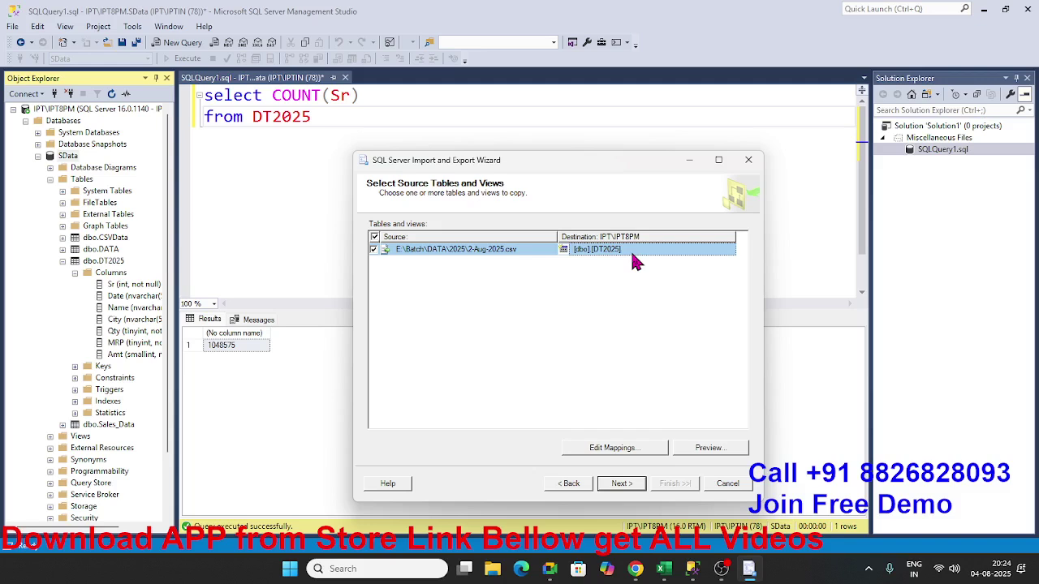
Map the ignored first source column to the destination column Sr, and accept the data type mapping.
click(625, 459)
click(626, 454)
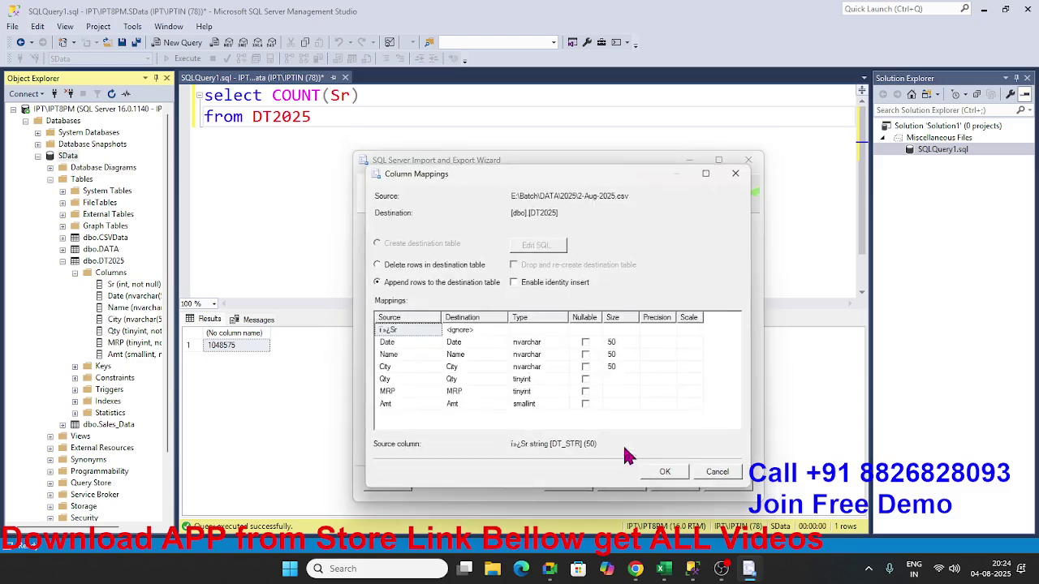
click(407, 328)
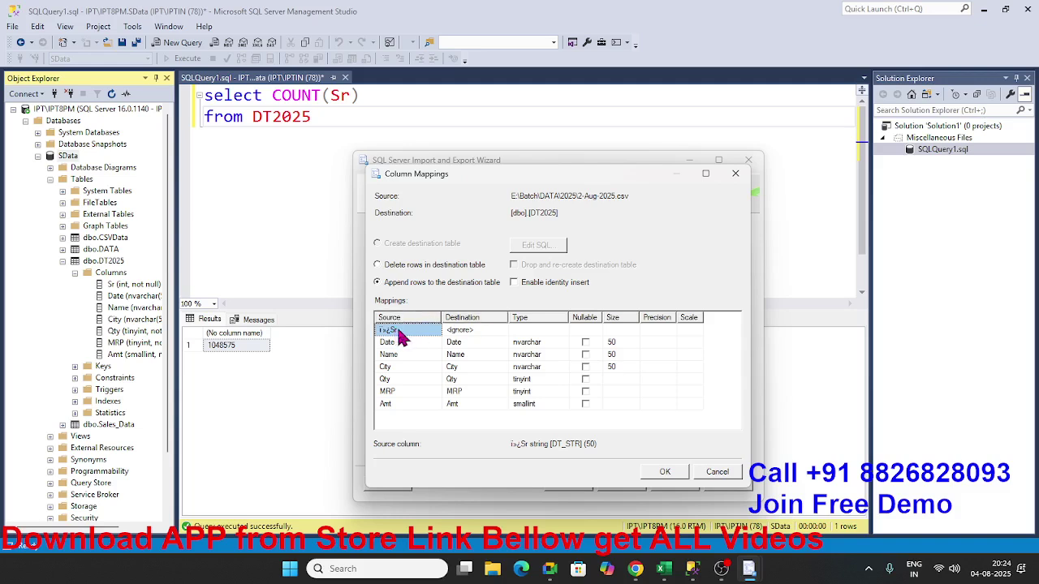
click(473, 334)
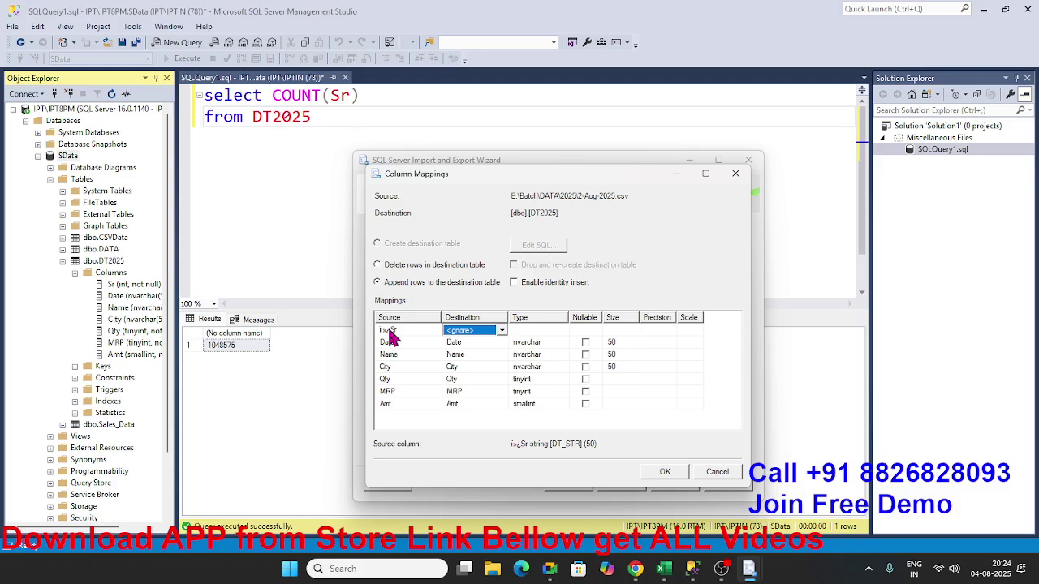
click(503, 332)
click(487, 353)
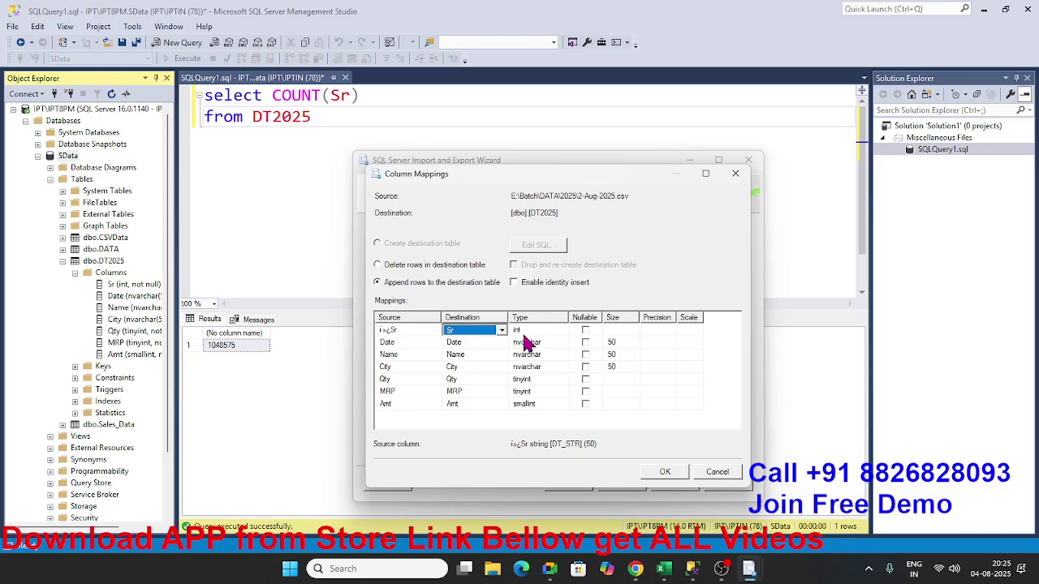
click(664, 476)
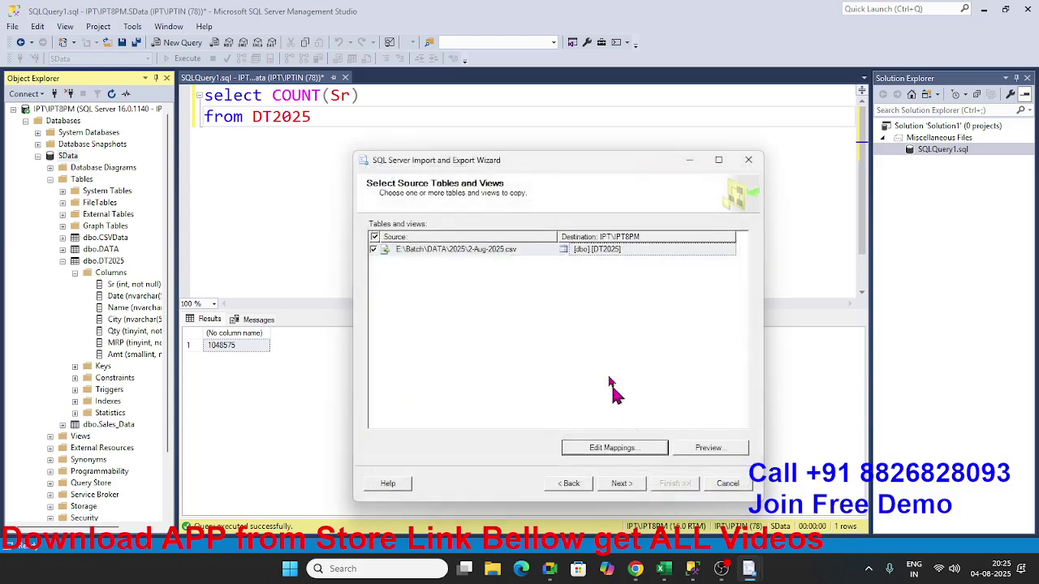
click(621, 484)
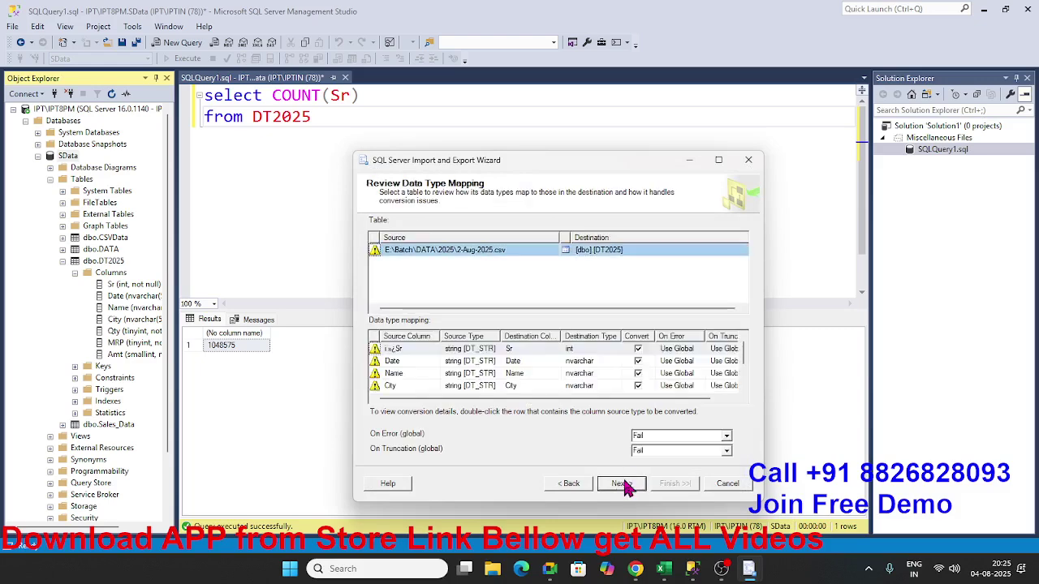
click(621, 483)
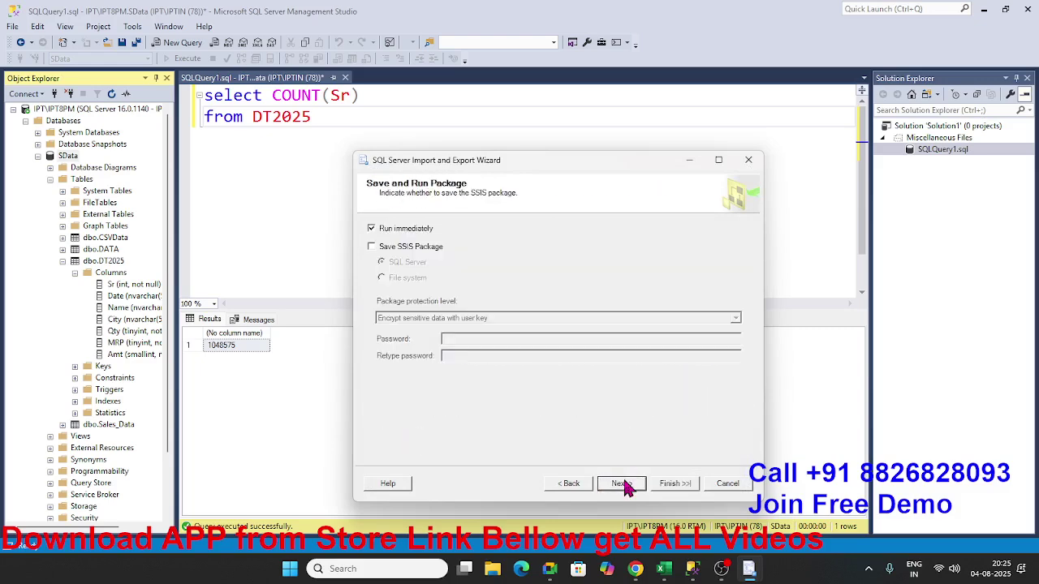
Try to run the import of the 2-Aug-2025 CSV file immediately, without saving an SSIS package.
click(623, 484)
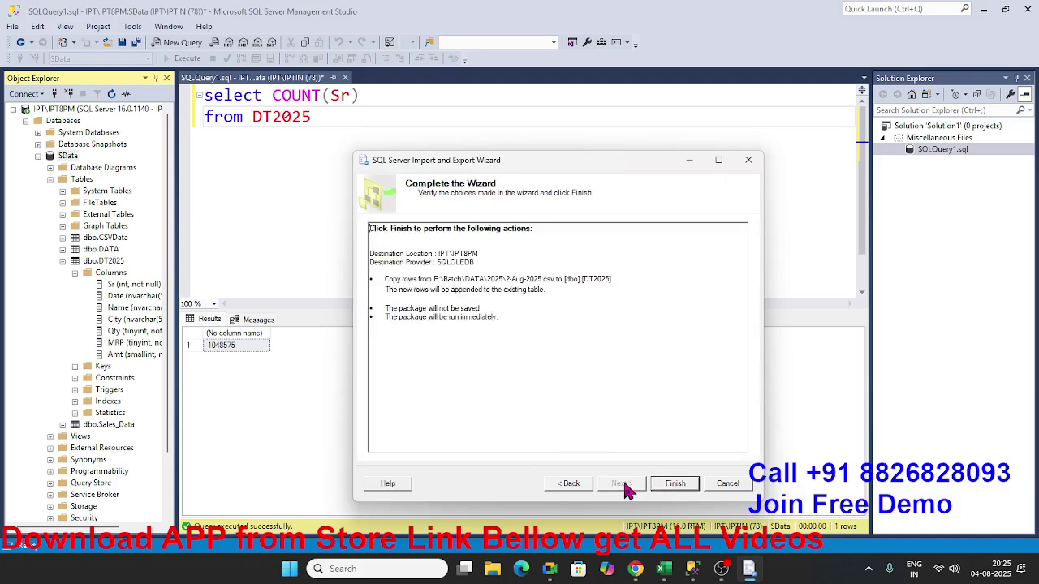
click(664, 490)
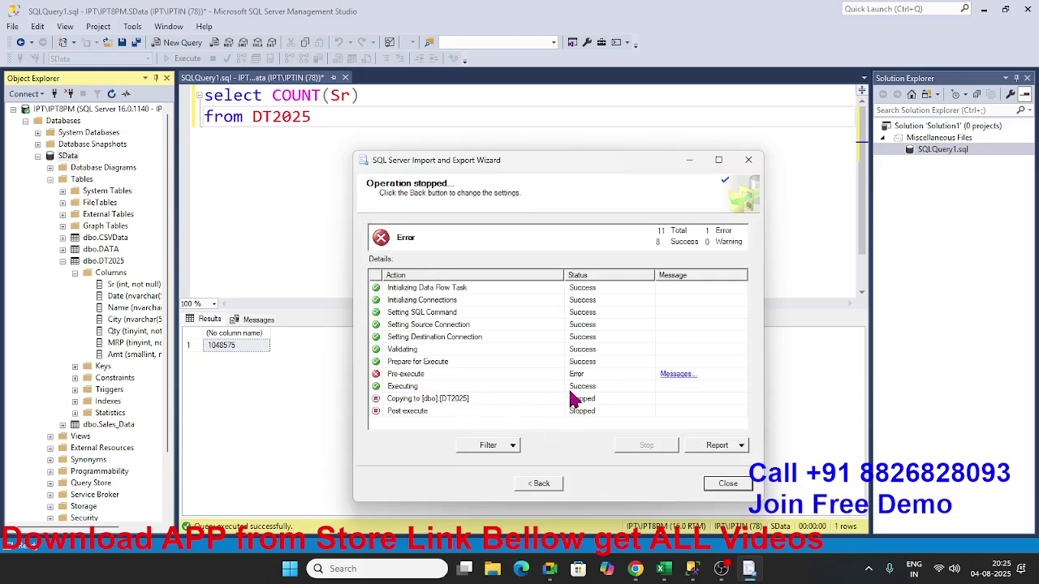
Open the messages of the failed Pre-execute action, read through the warning and error entries, and close the report.
click(676, 374)
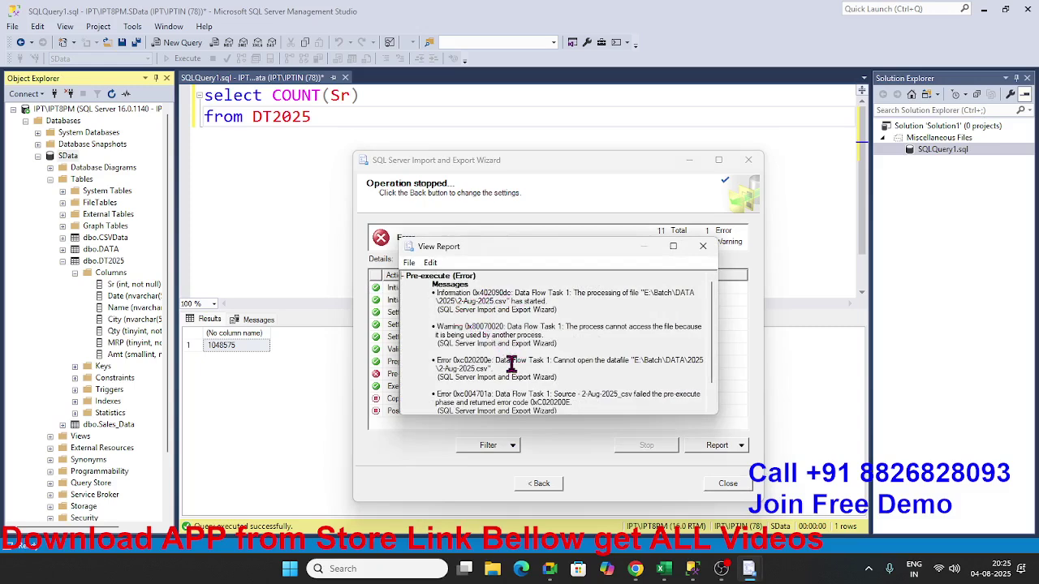
double_click(484, 360)
scroll(483, 360, down, 1)
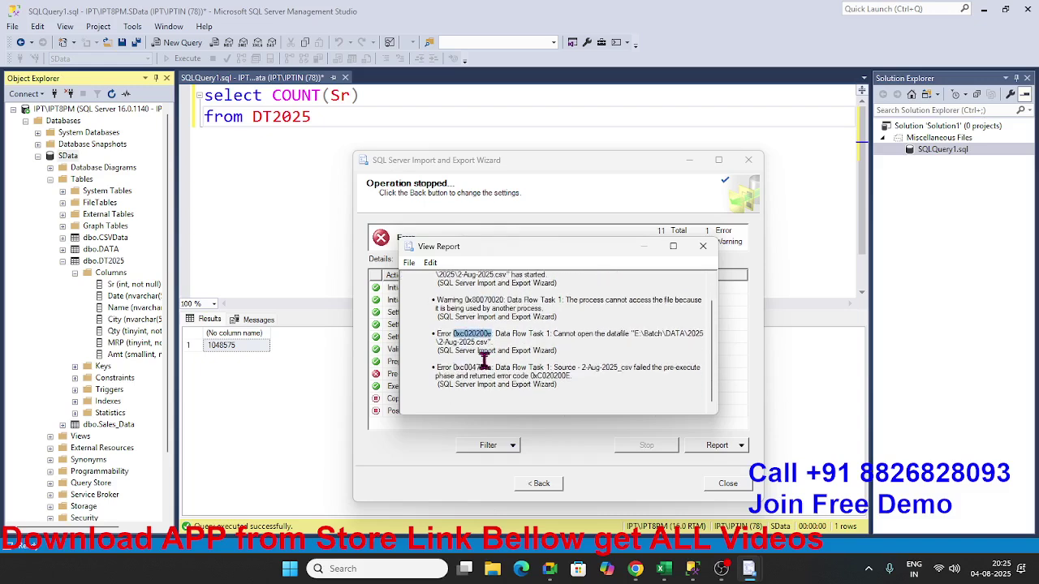
triple_click(520, 367)
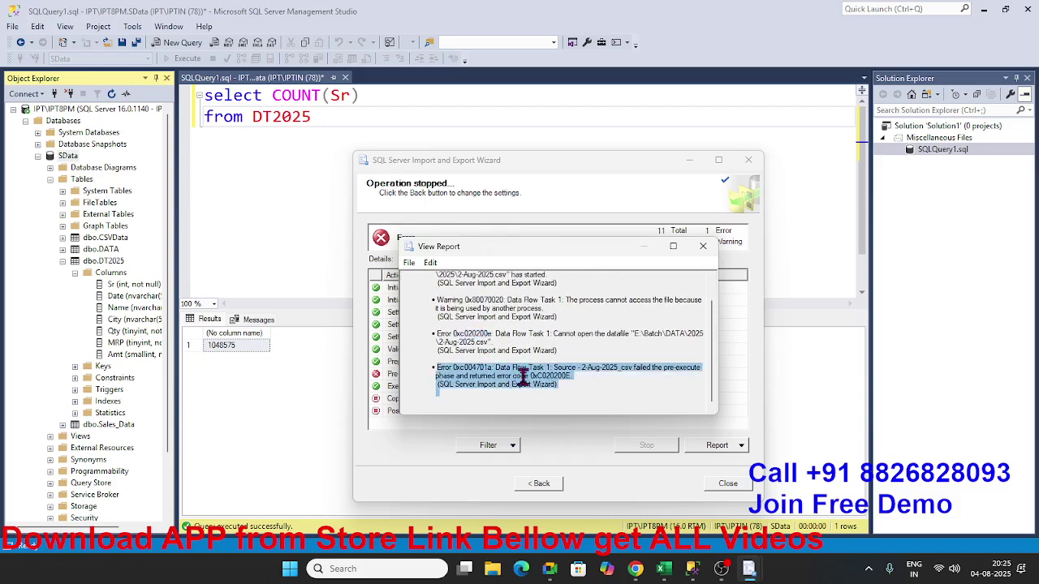
click(521, 385)
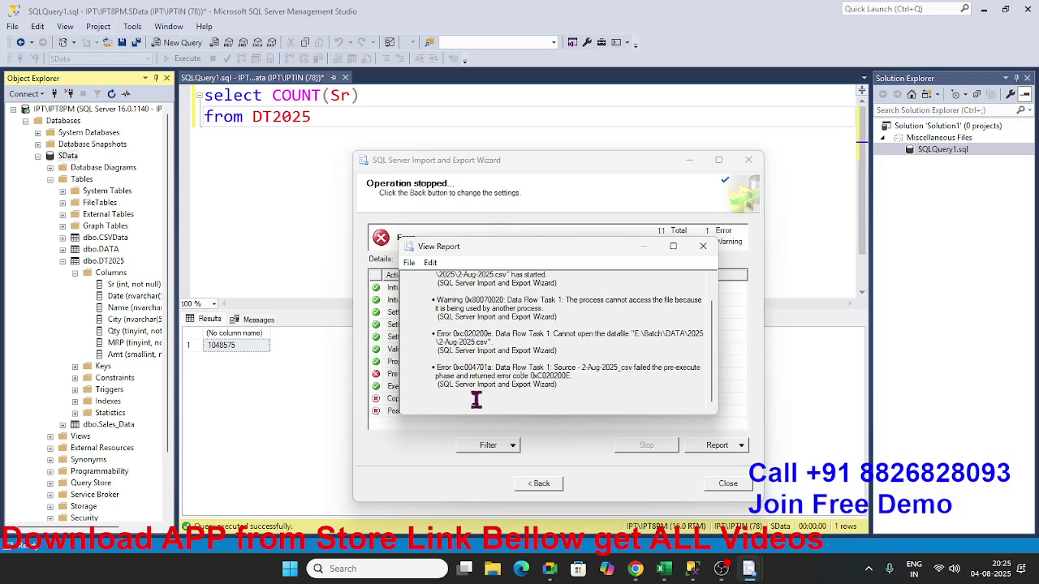
triple_click(471, 391)
click(467, 390)
scroll(503, 386, up, 1)
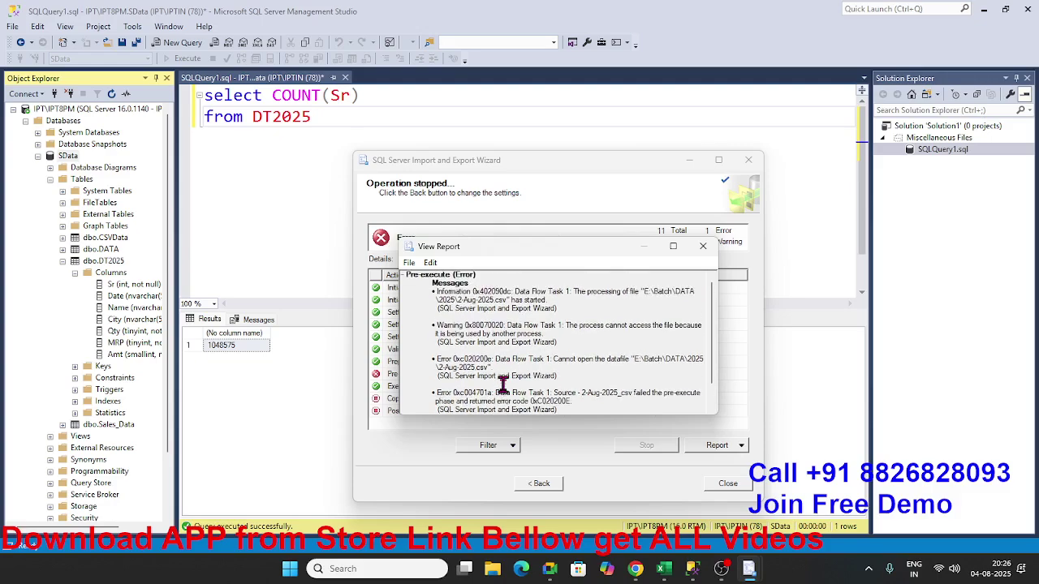
double_click(524, 341)
double_click(567, 292)
double_click(490, 308)
double_click(522, 308)
click(468, 316)
click(452, 349)
click(702, 246)
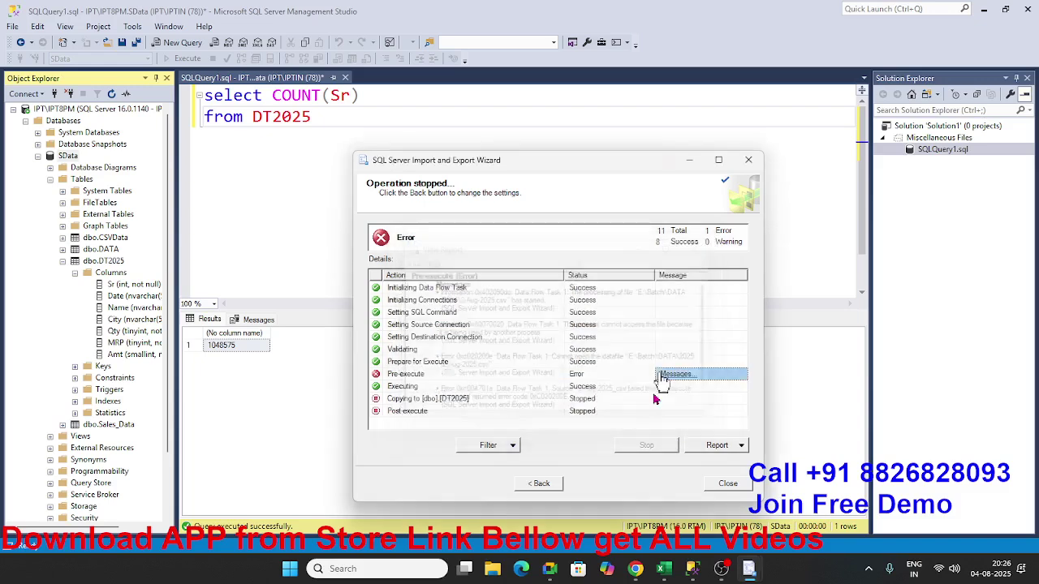
Go back to the data type mapping review and examine the conversion details of the Sr source column.
click(539, 483)
click(565, 485)
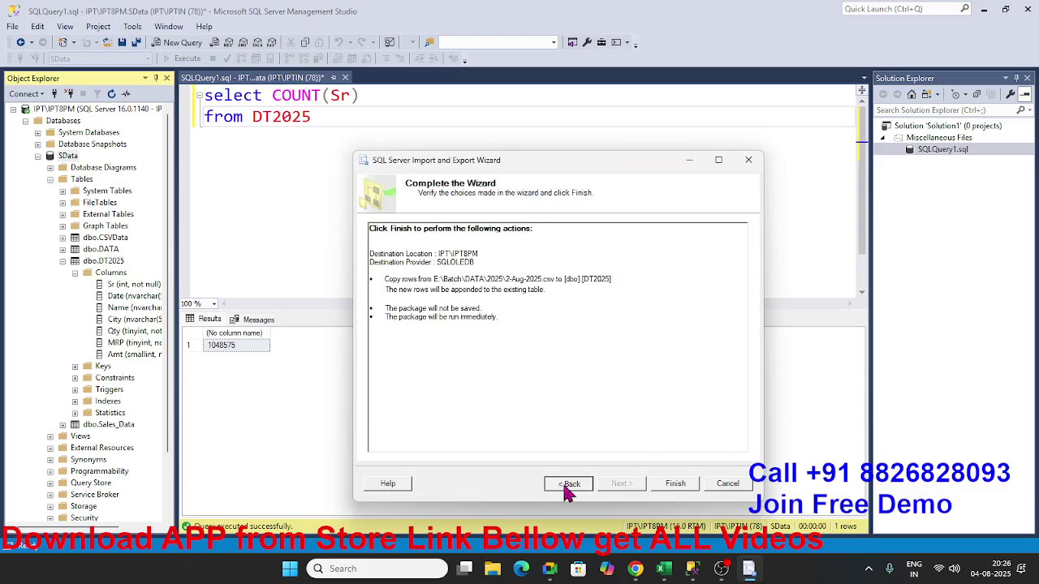
click(568, 484)
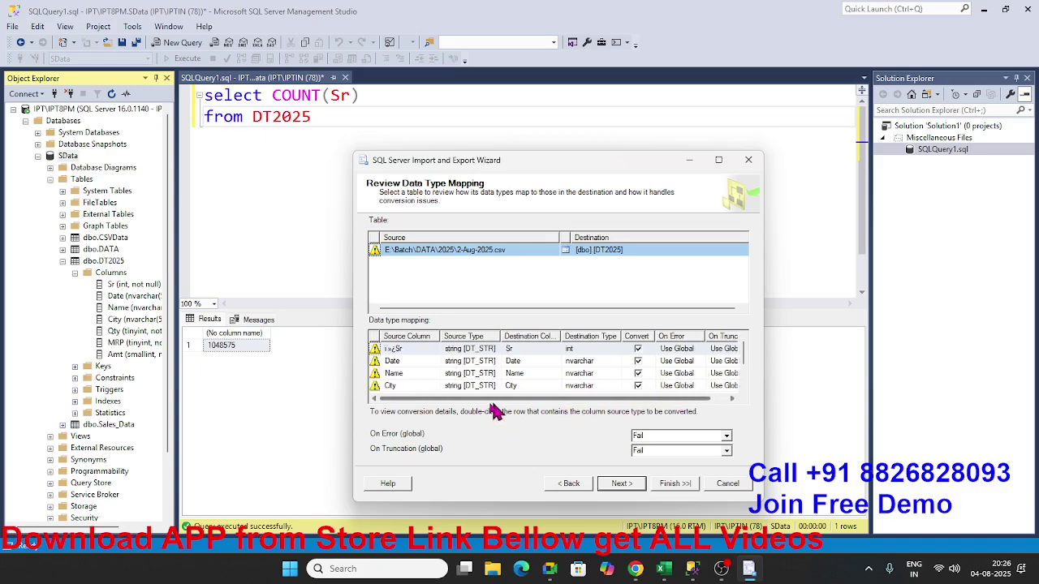
click(377, 350)
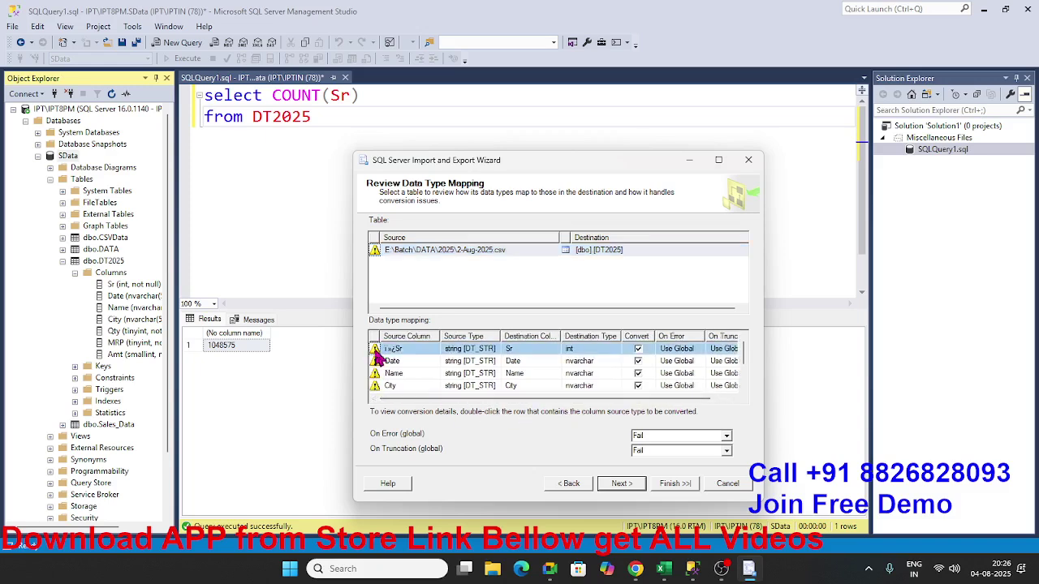
double_click(377, 351)
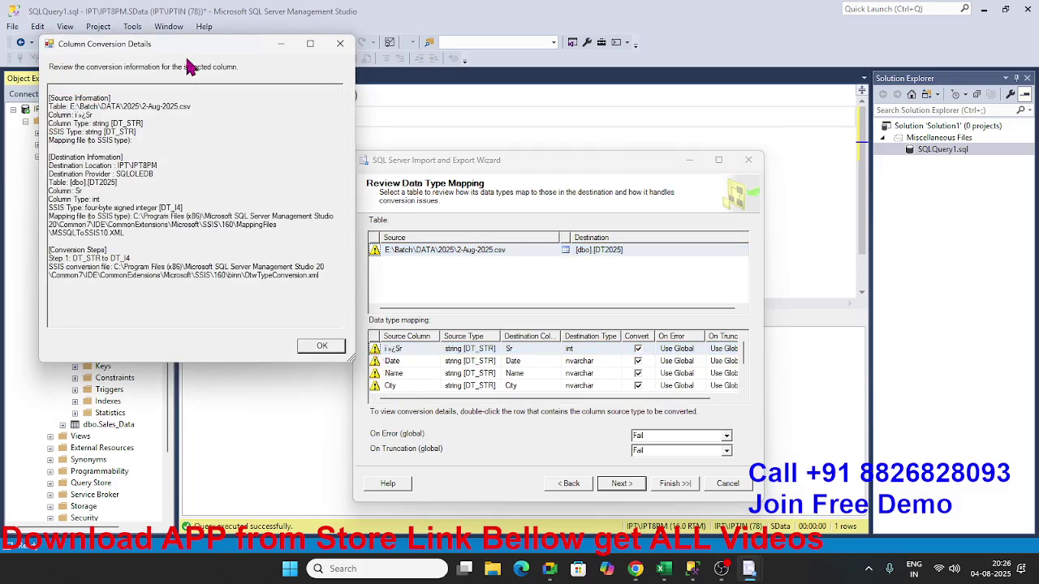
click(134, 186)
drag(48, 199, 94, 200)
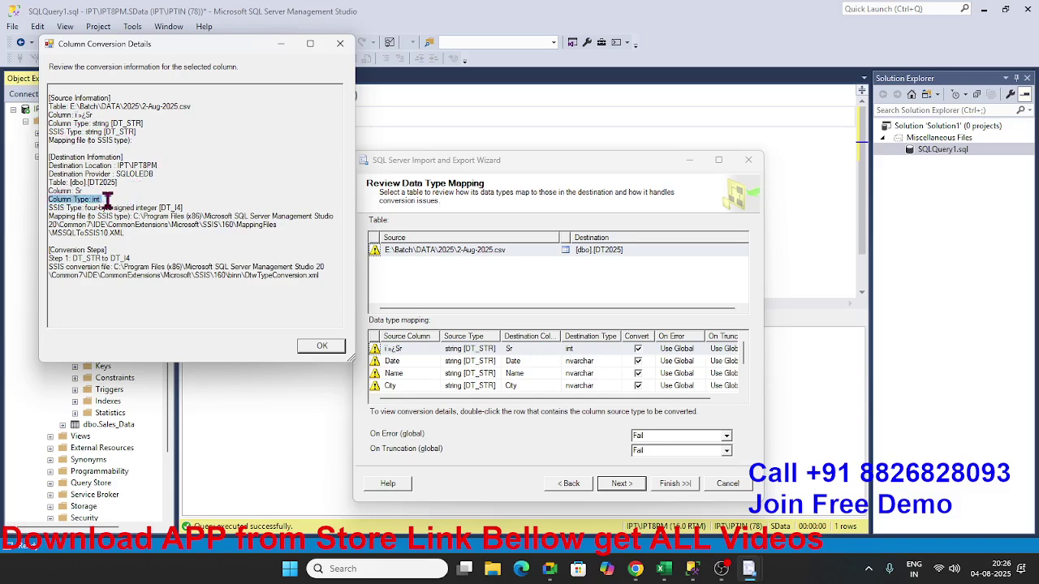
click(83, 221)
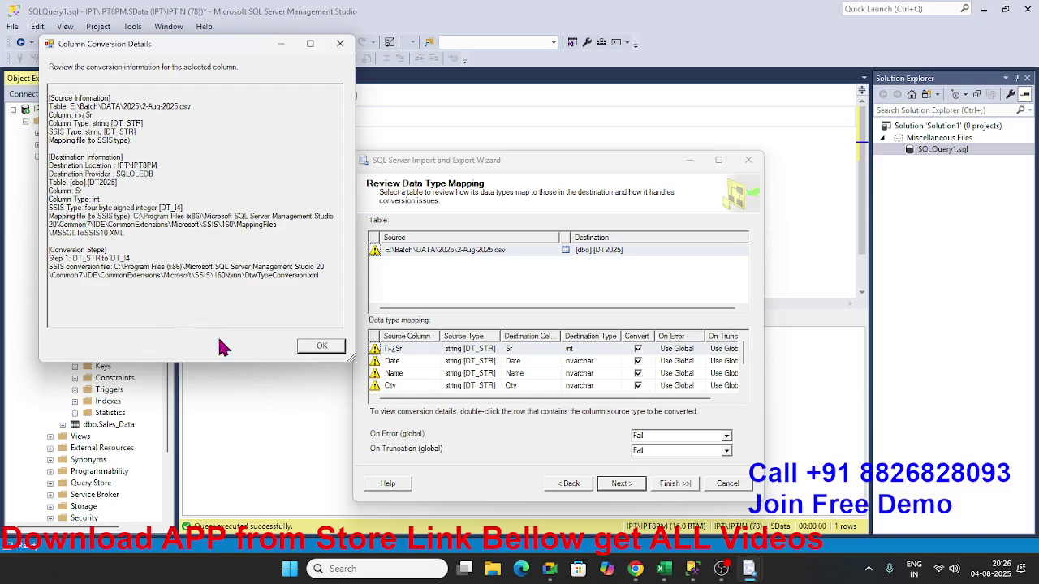
click(151, 248)
click(322, 346)
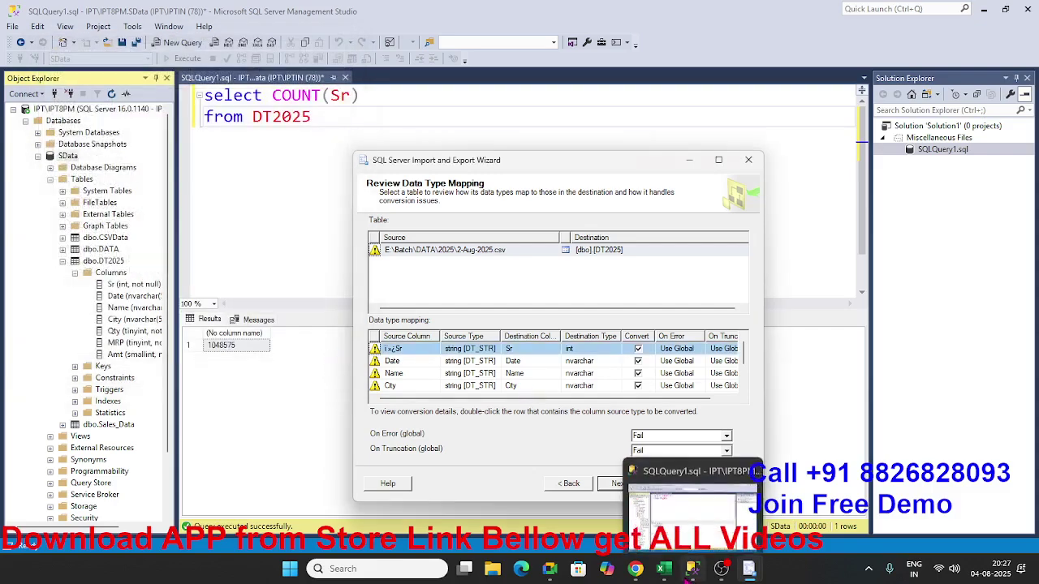
Switch to the 2-Aug-2025 file in Excel and examine the Sr column from its header to its last row.
click(663, 568)
click(72, 328)
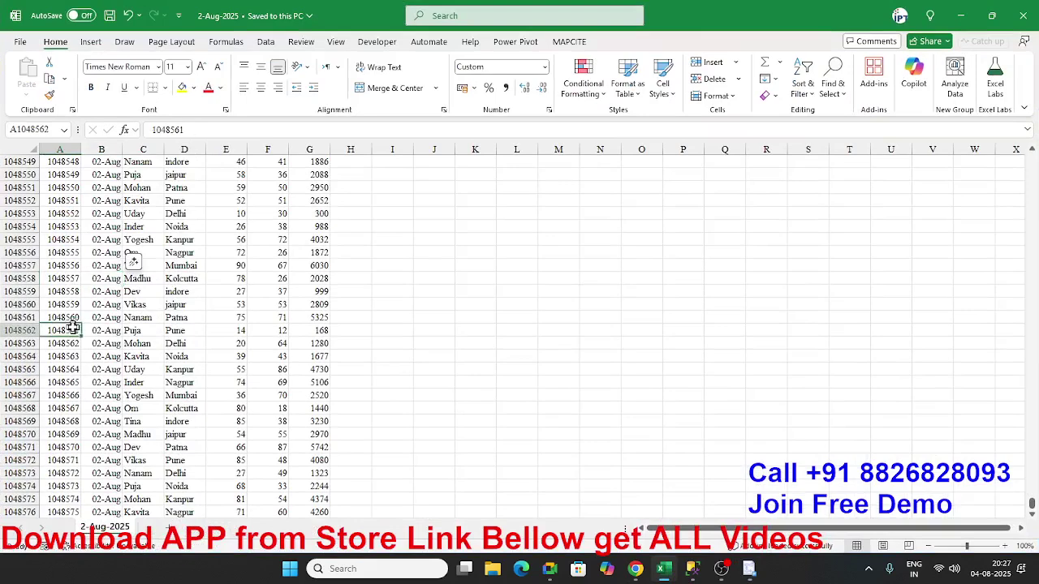
key(ctrl+Up)
key(Down)
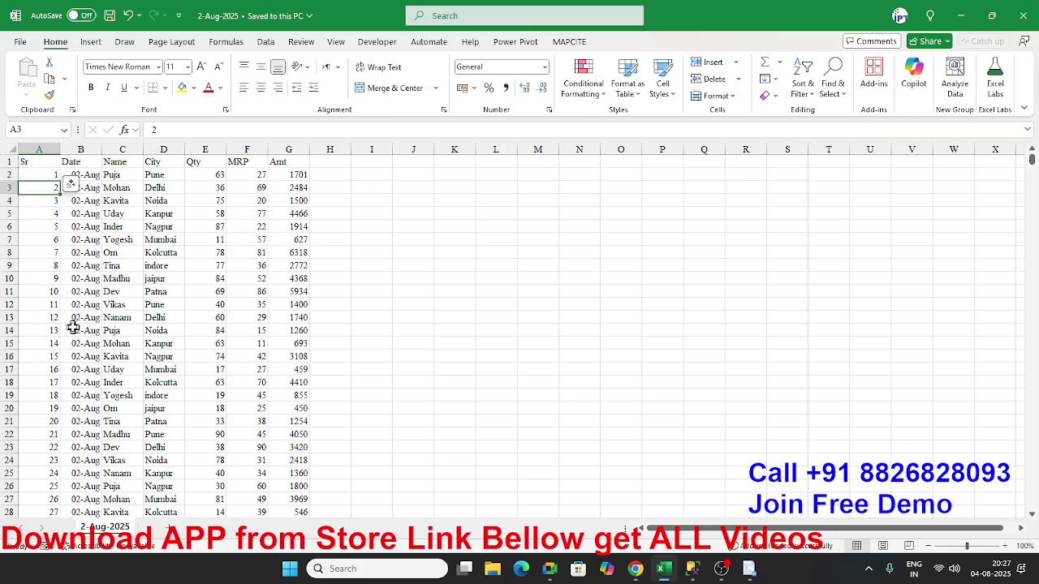
key(ctrl+Down)
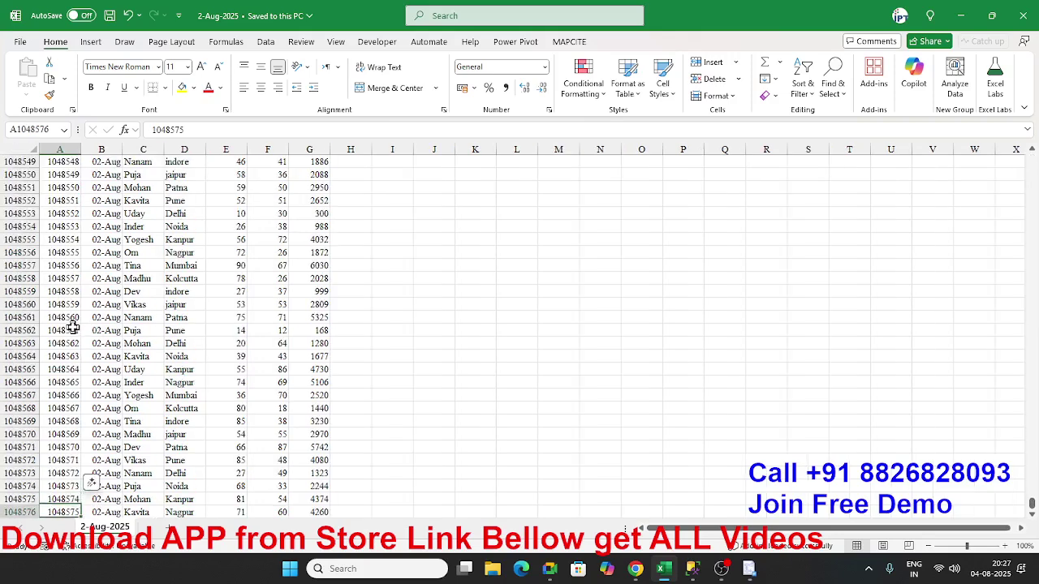
key(ctrl+Up)
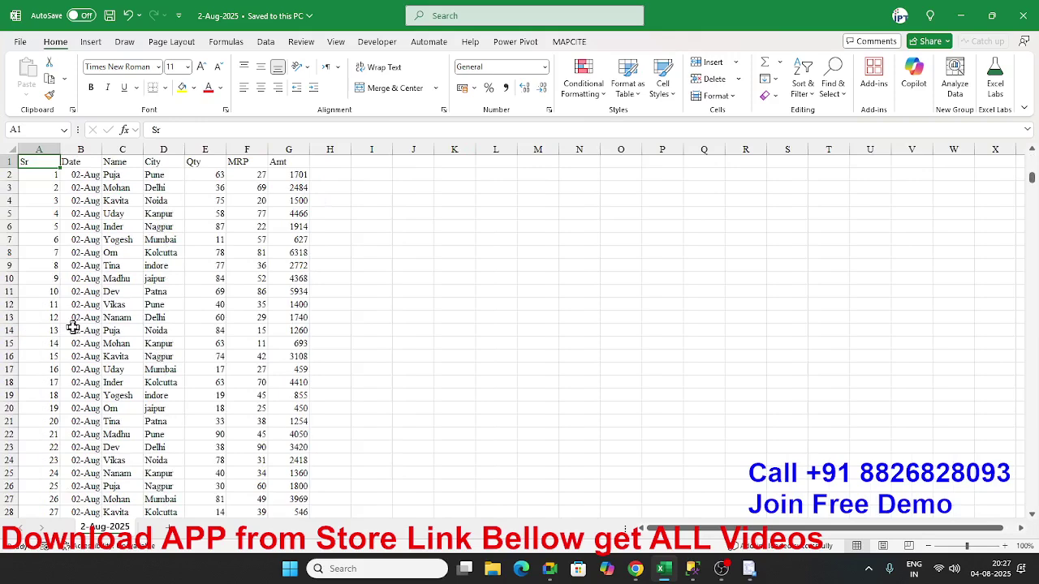
key(ctrl+Down)
key(ctrl+Up)
key(Down)
key(ctrl+Down)
key(ctrl+Up)
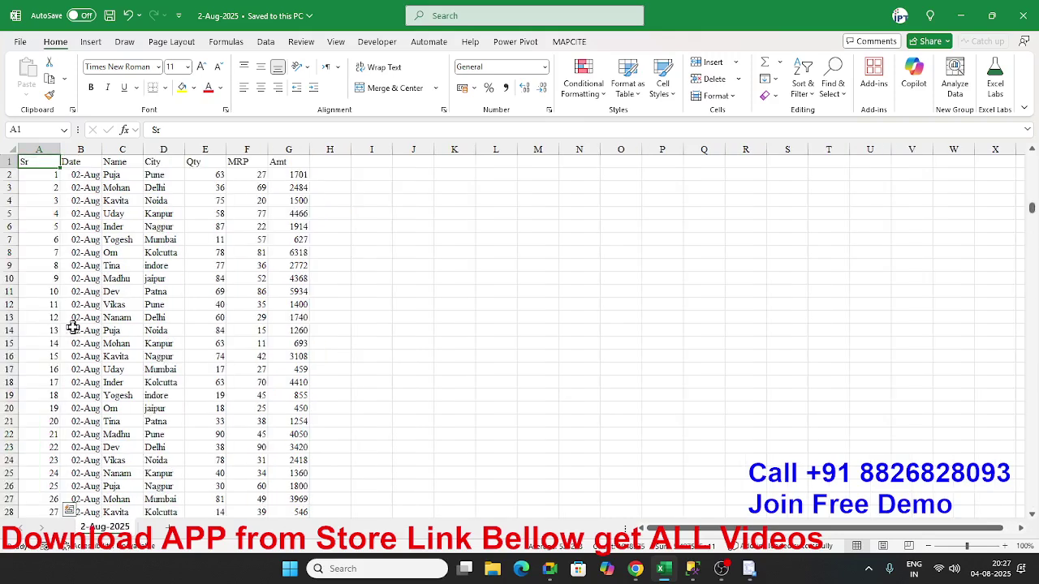
Switch to SQL Server Management Studio and inspect the properties of the DT2025 table's Sr column, including data type, primary key, nulls, identity and length.
key(alt+Tab)
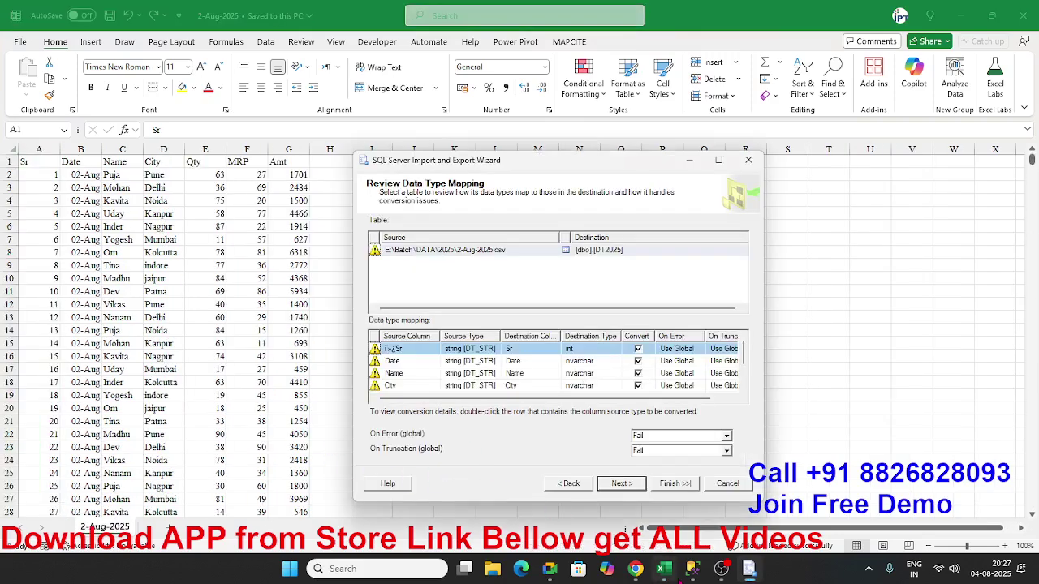
click(691, 567)
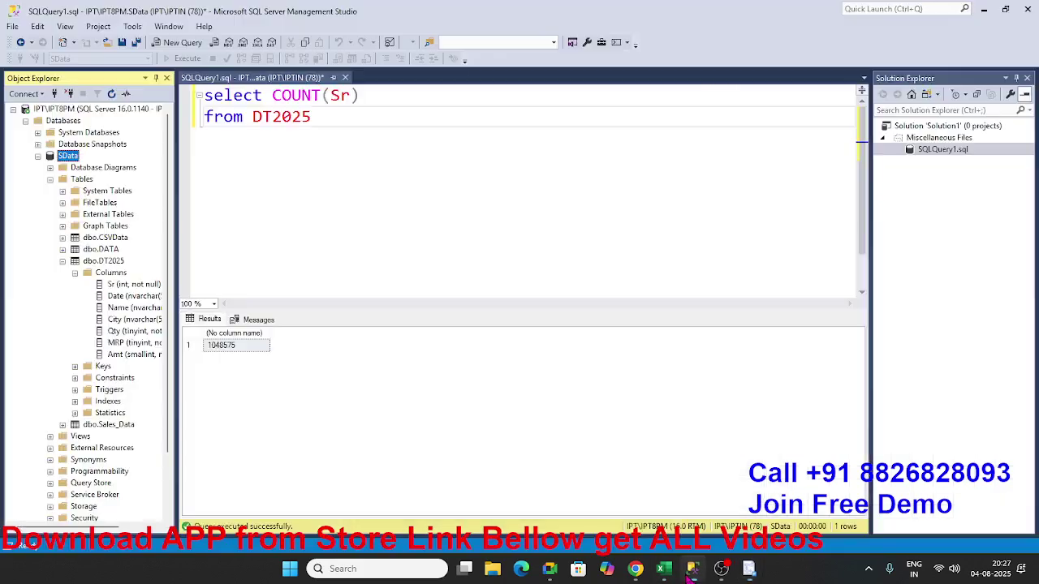
click(114, 288)
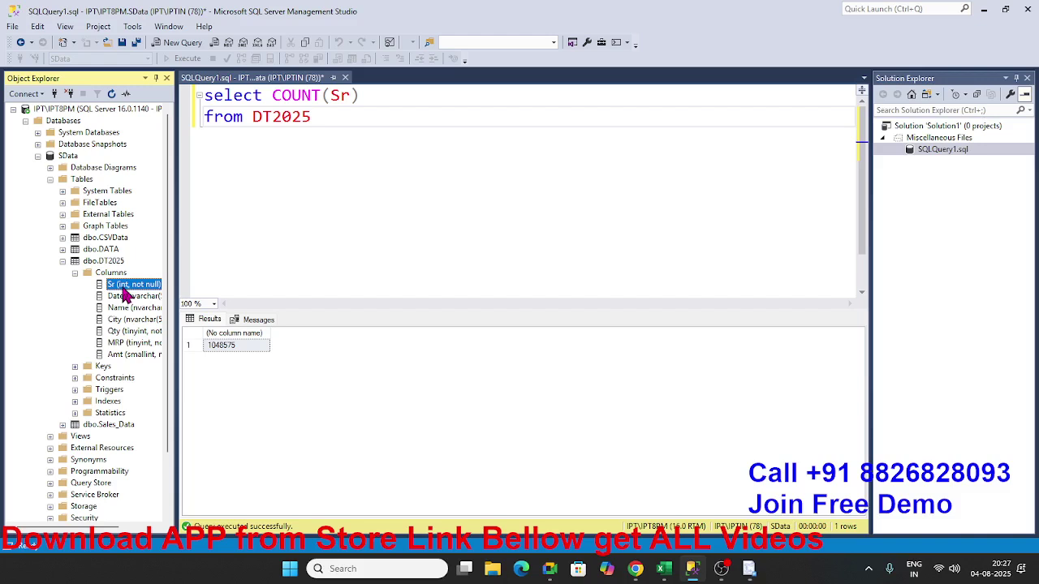
right_click(118, 296)
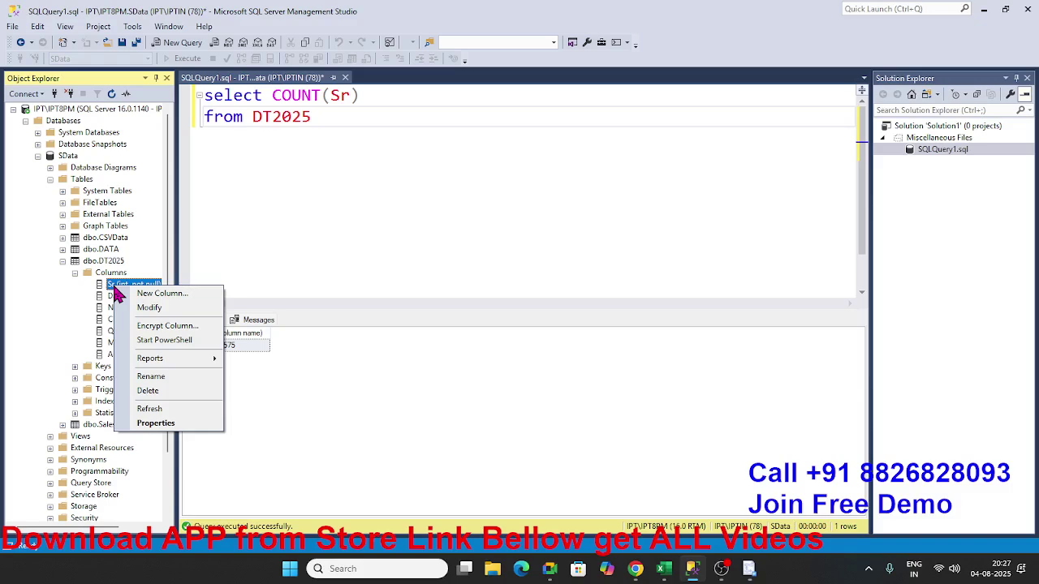
click(158, 422)
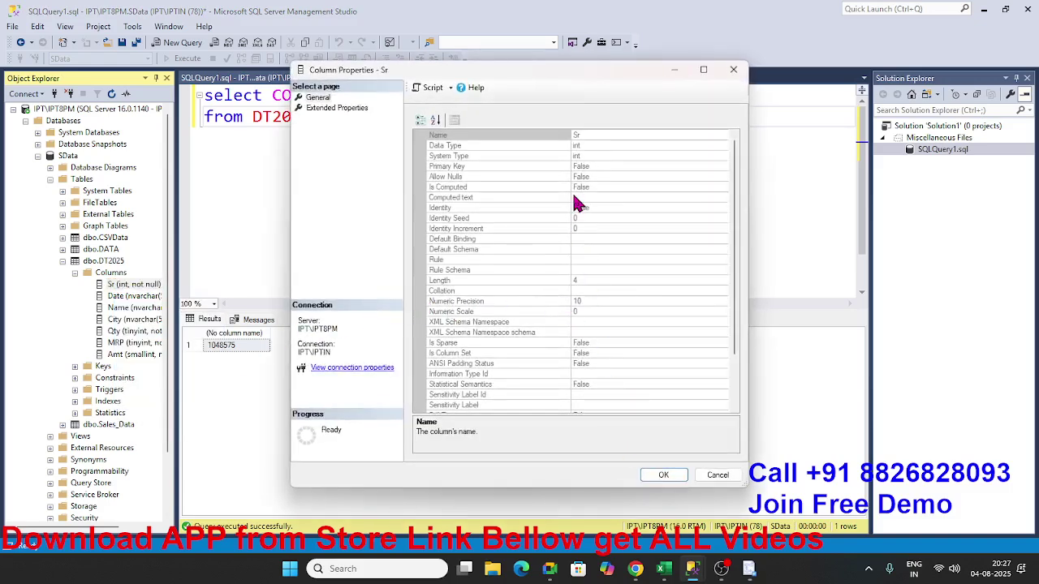
click(606, 136)
click(601, 144)
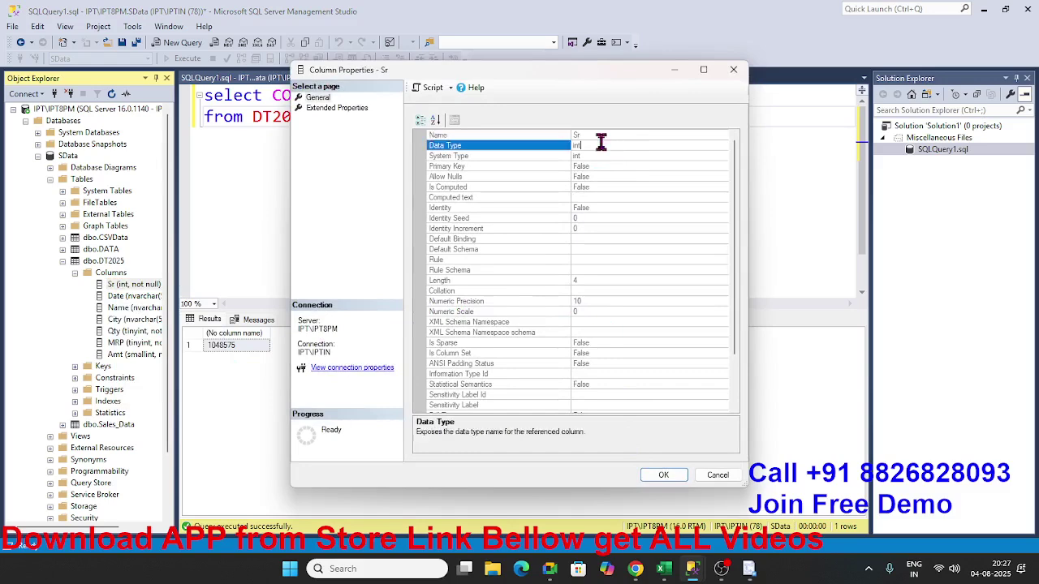
click(480, 175)
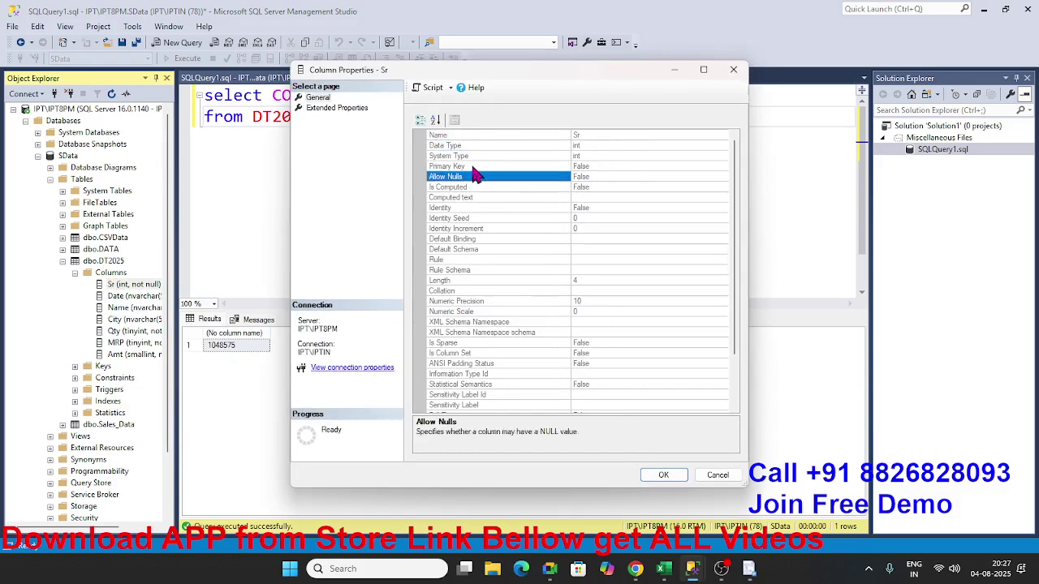
click(477, 166)
click(582, 166)
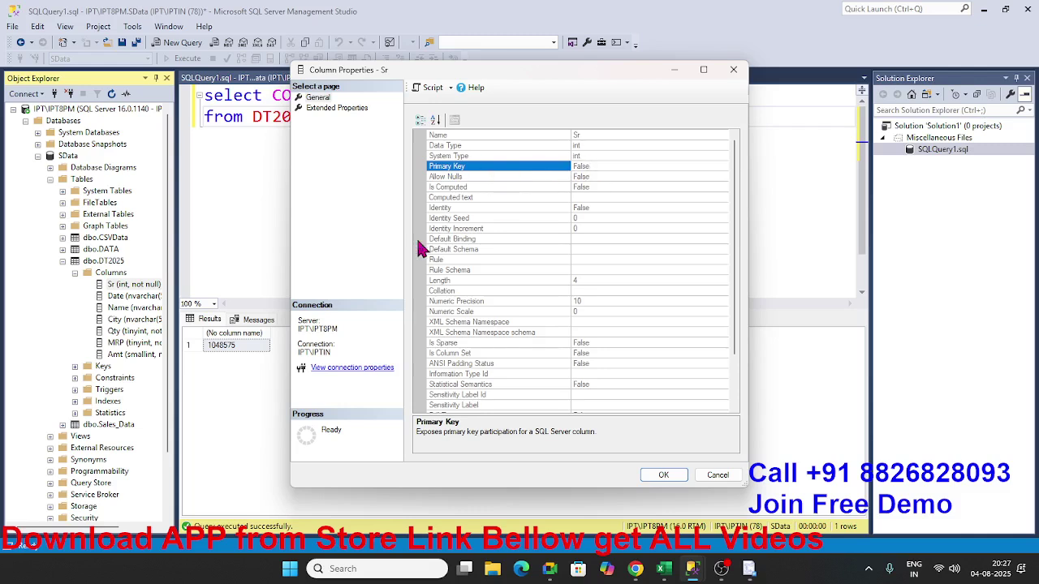
click(602, 176)
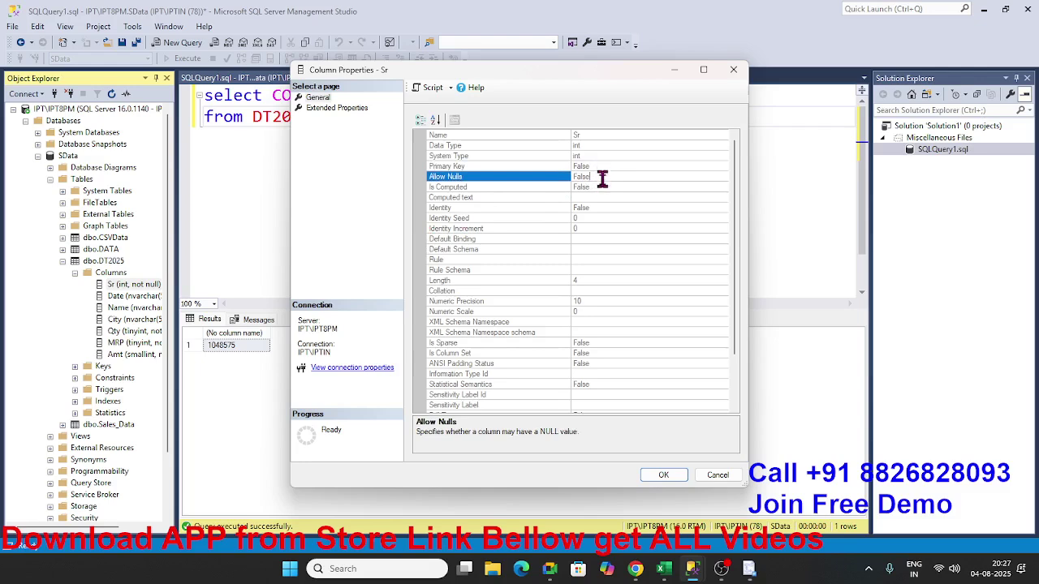
click(601, 187)
key(Down)
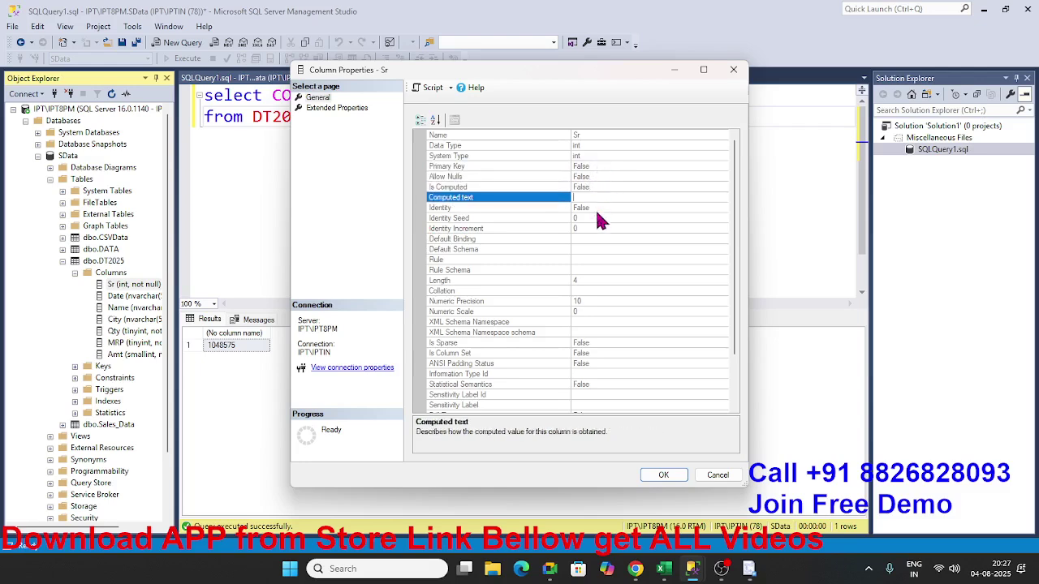
key(Down)
click(598, 218)
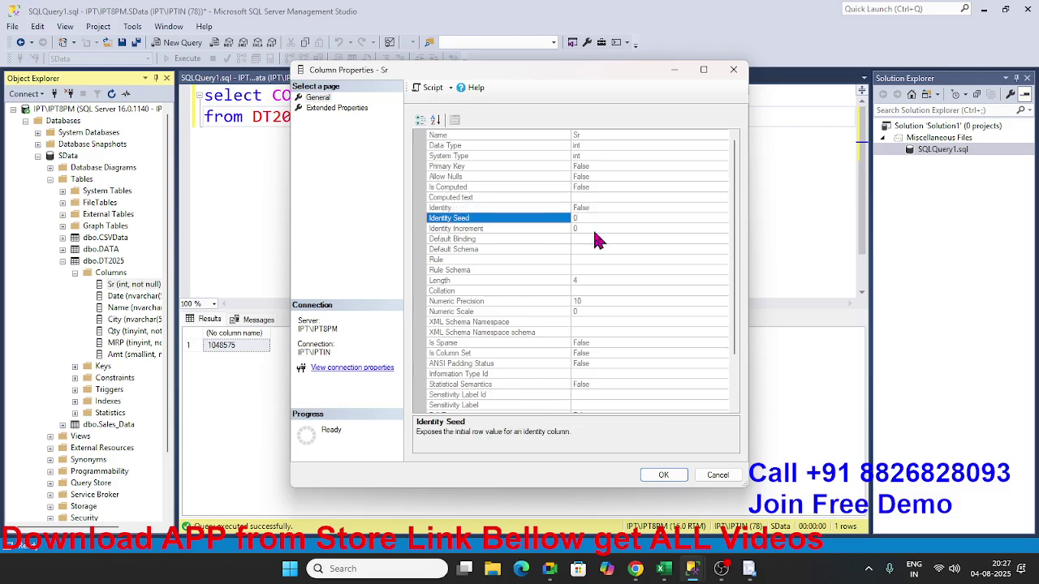
click(594, 230)
click(590, 280)
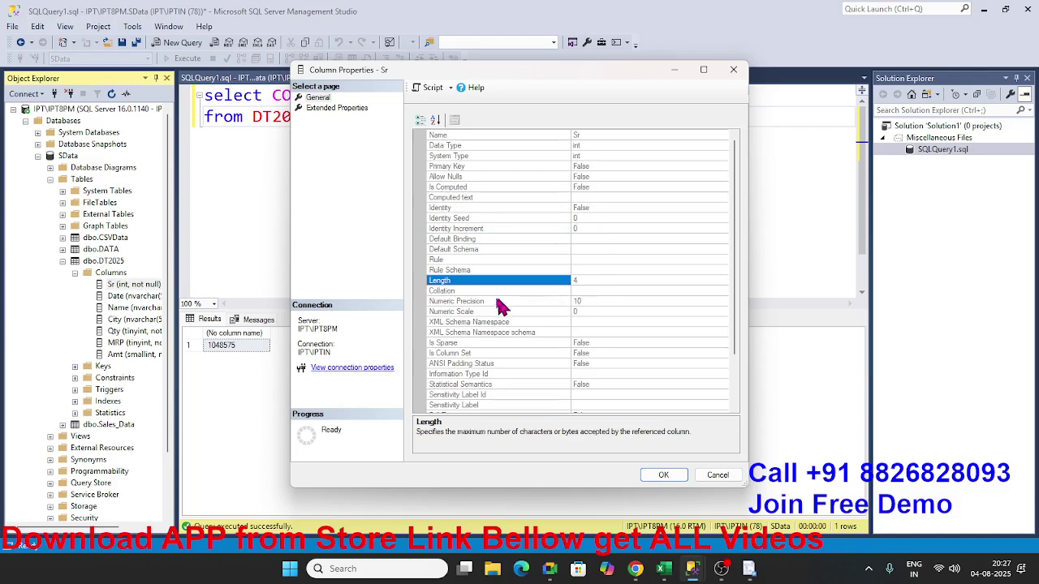
click(593, 302)
click(586, 280)
click(717, 475)
Switch to the 2-Aug-2025 file in Excel and fill the Sr column with 2 from row 3 to the last row.
mouse_move(663, 568)
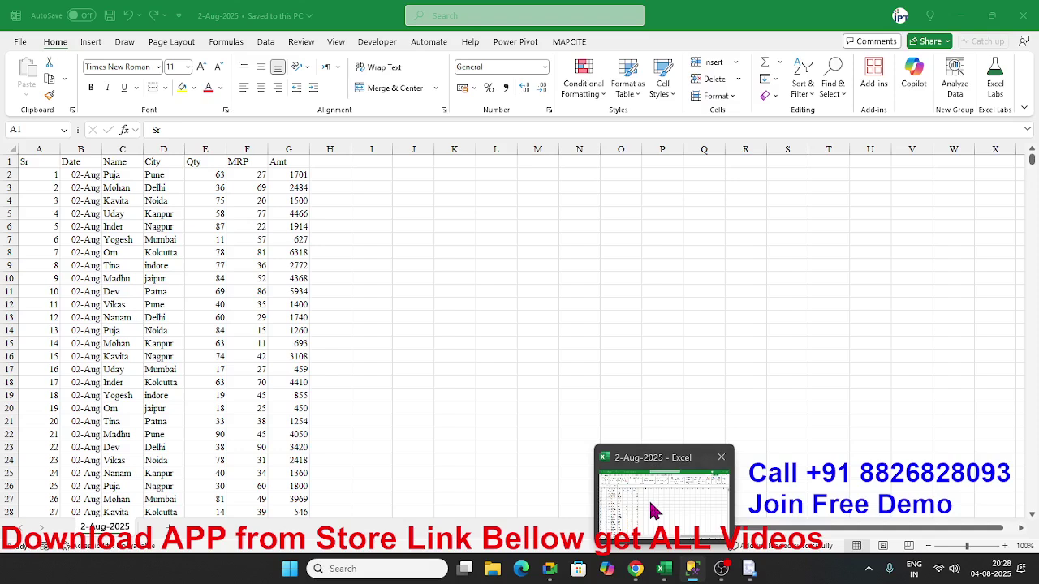
click(654, 511)
click(45, 186)
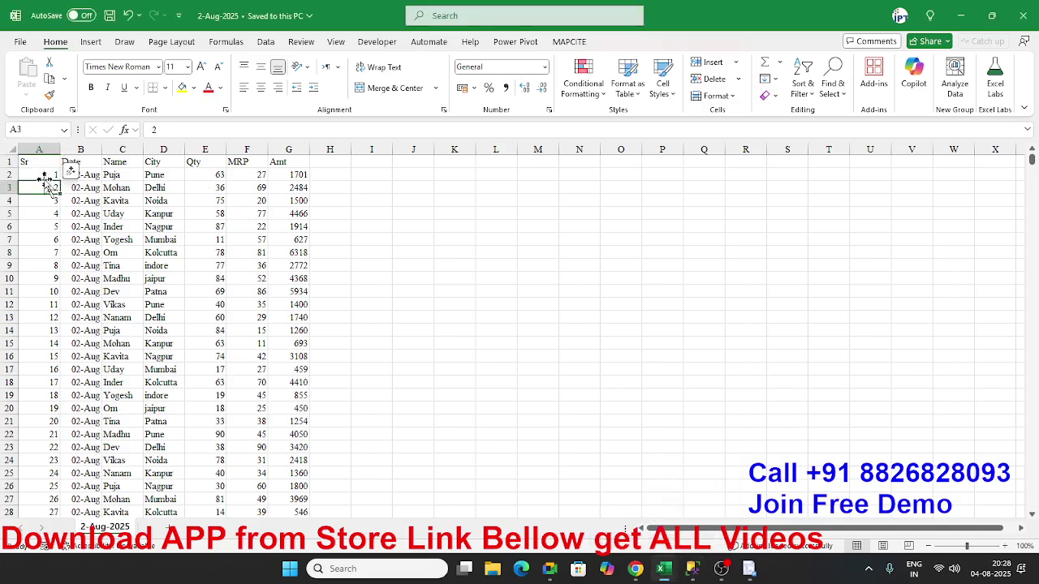
key(Up)
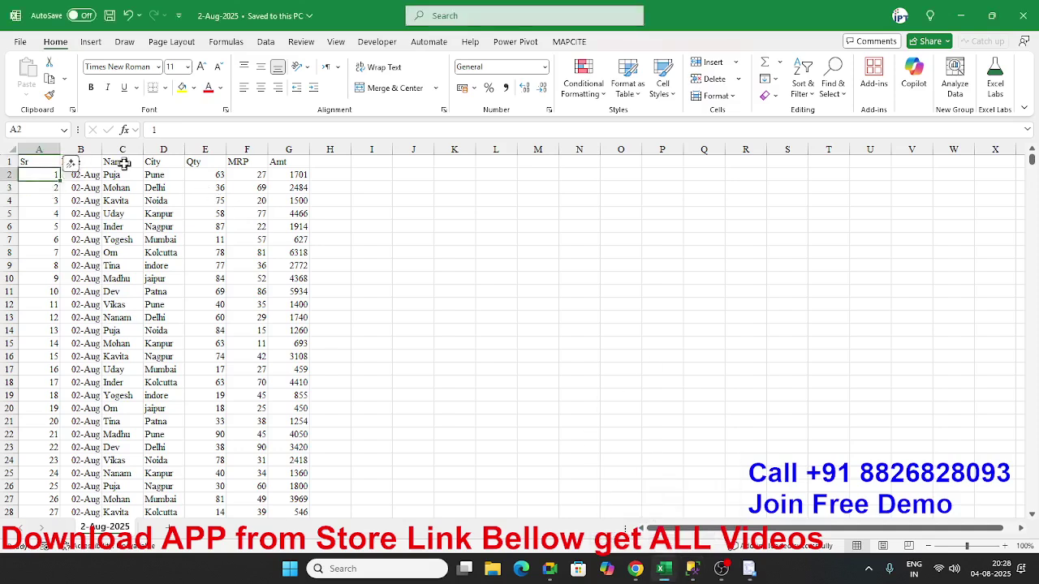
key(Down)
key(Up)
key(shift+Down)
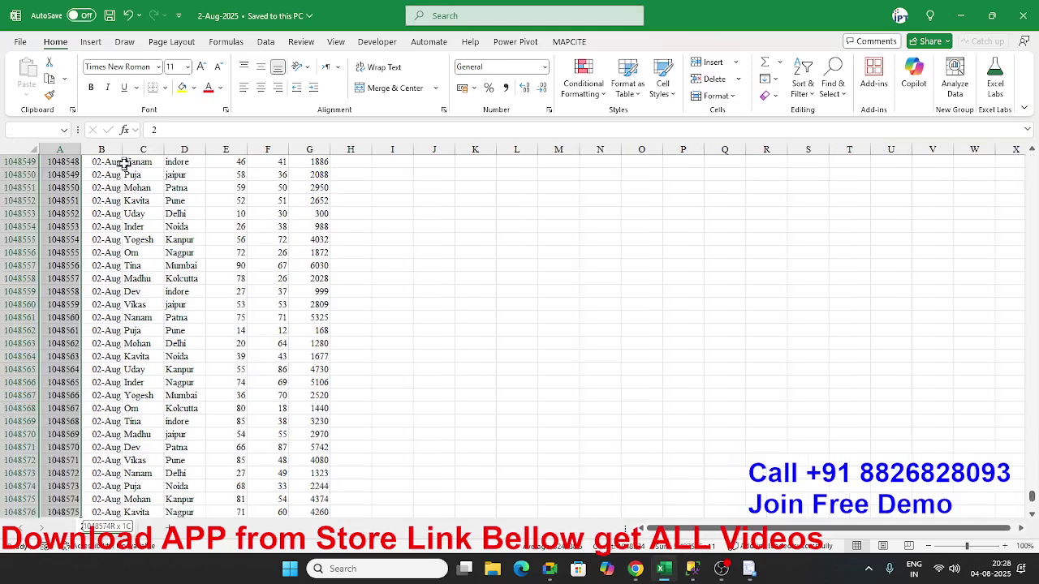
key(ctrl+shift+Down)
key(ctrl+shift+Up)
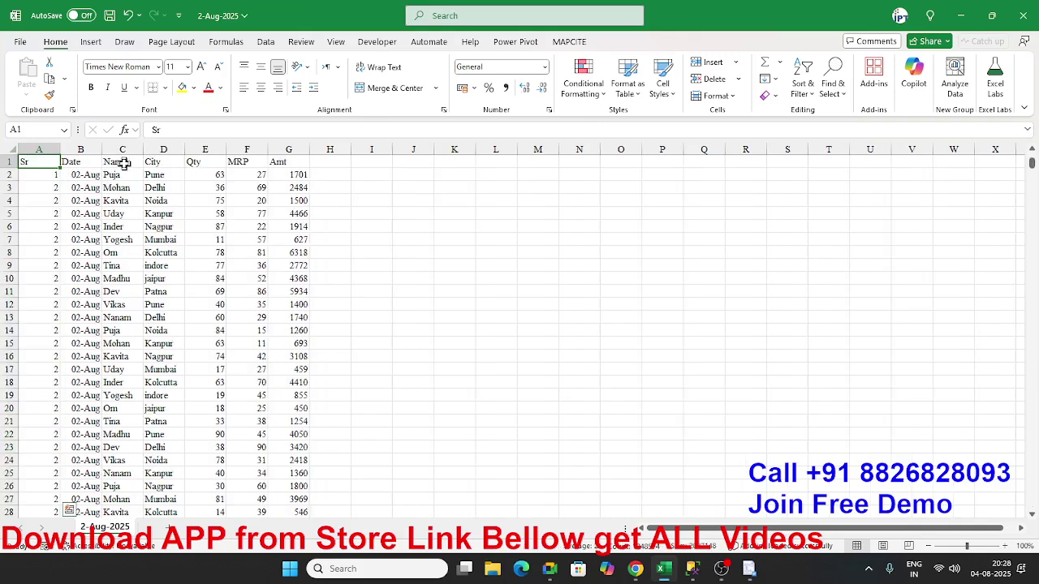
Set the first Sr value, in cell A2, to 2 as well.
key(Up)
text(2)
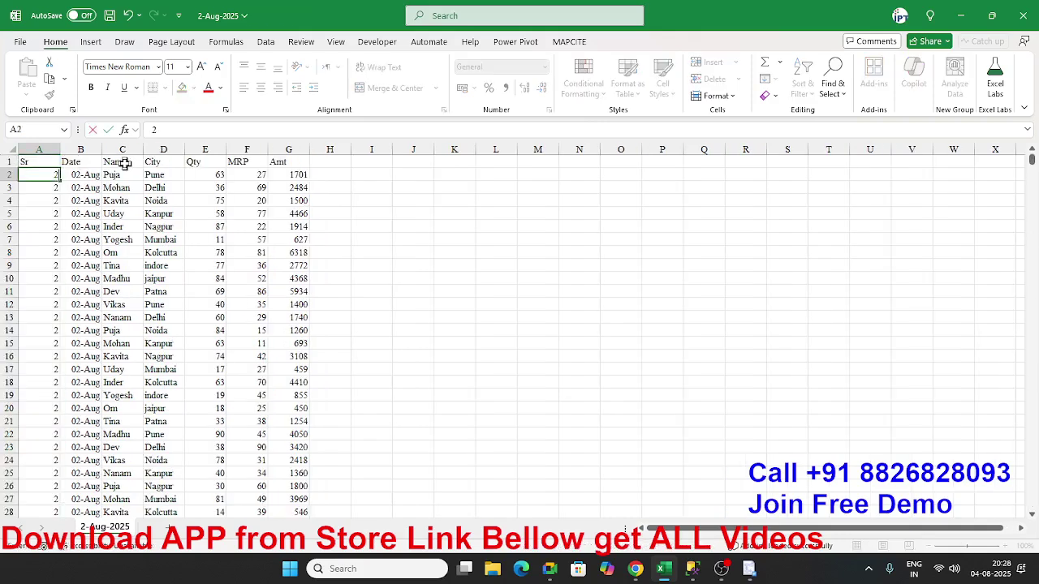
key(Return)
click(130, 236)
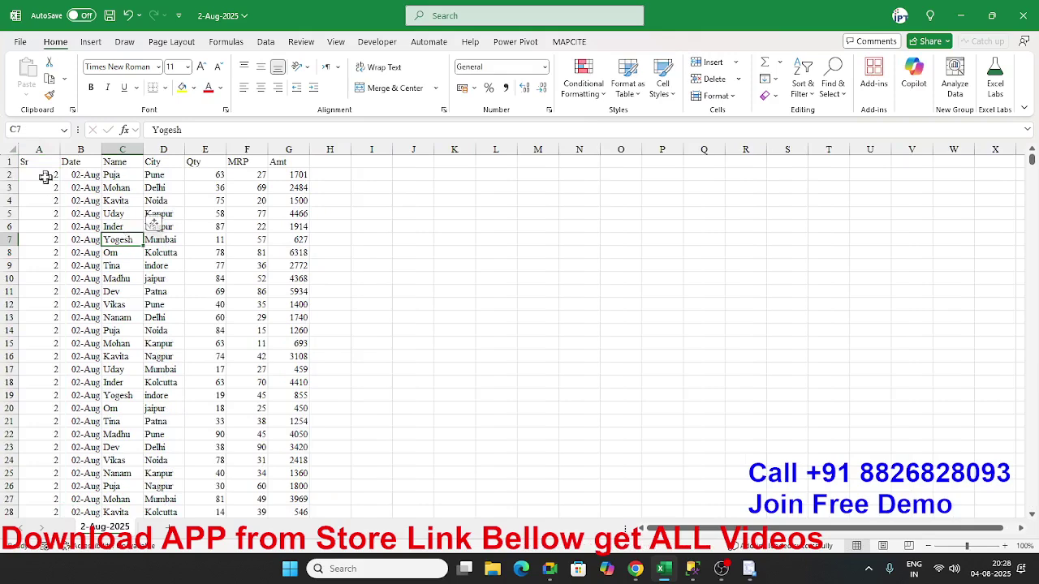
click(97, 201)
click(50, 187)
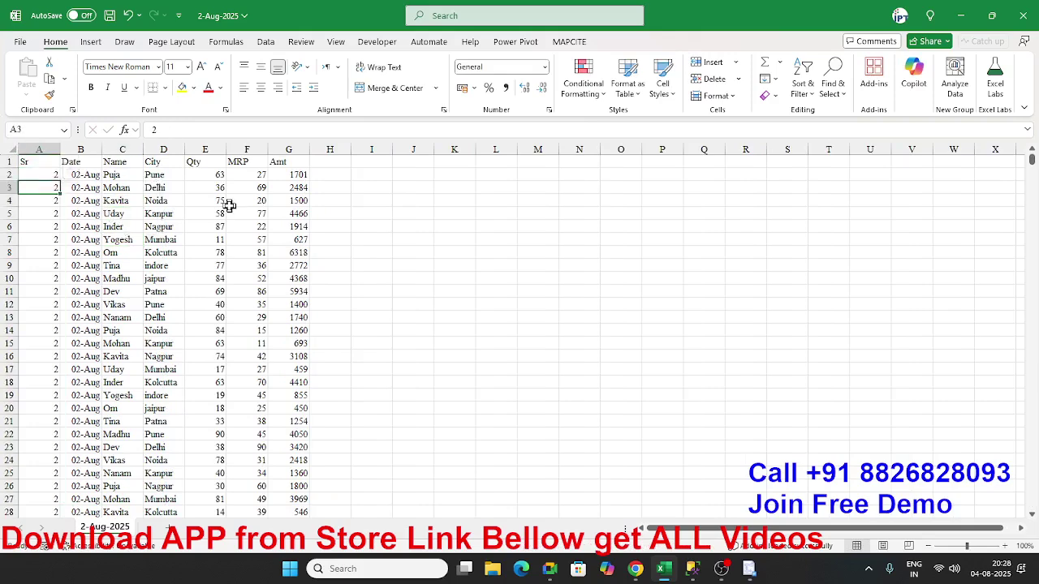
Save the changes, save again as CSV UTF-8 over the existing 2-Aug-2025 file in E:\Batch\DATA\2025, and close Excel.
key(ctrl+s)
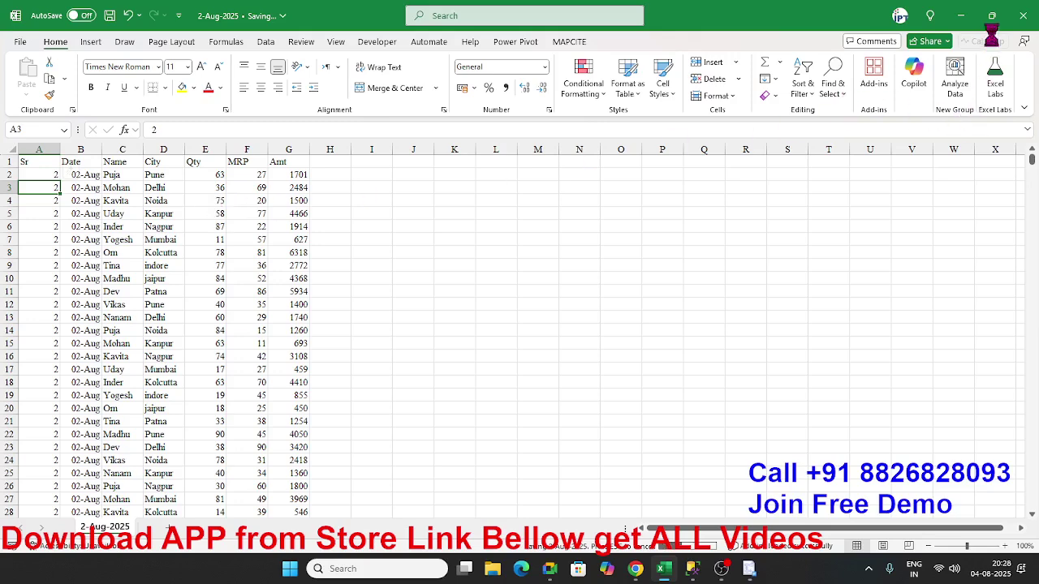
click(22, 42)
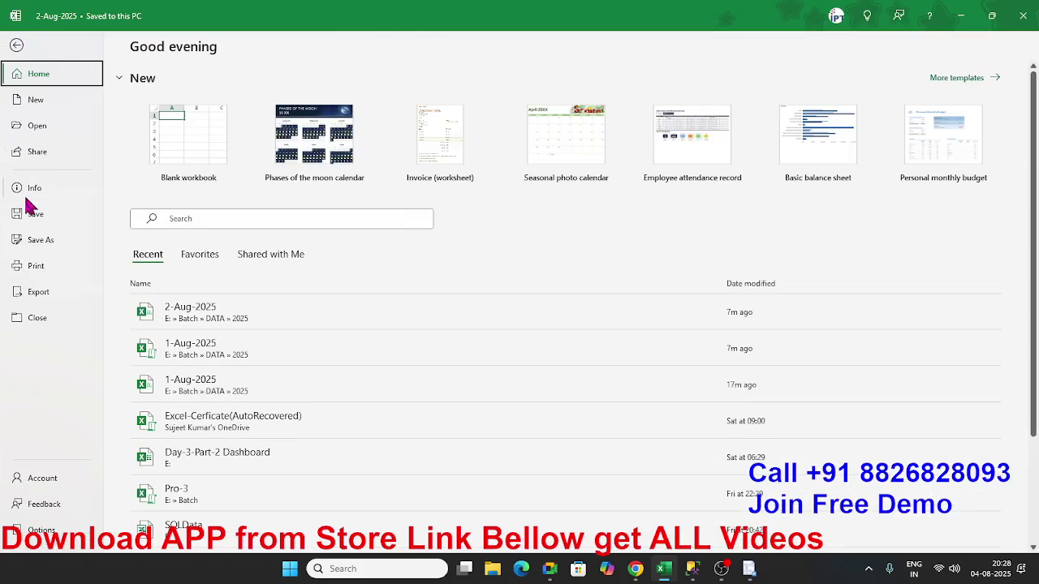
click(36, 242)
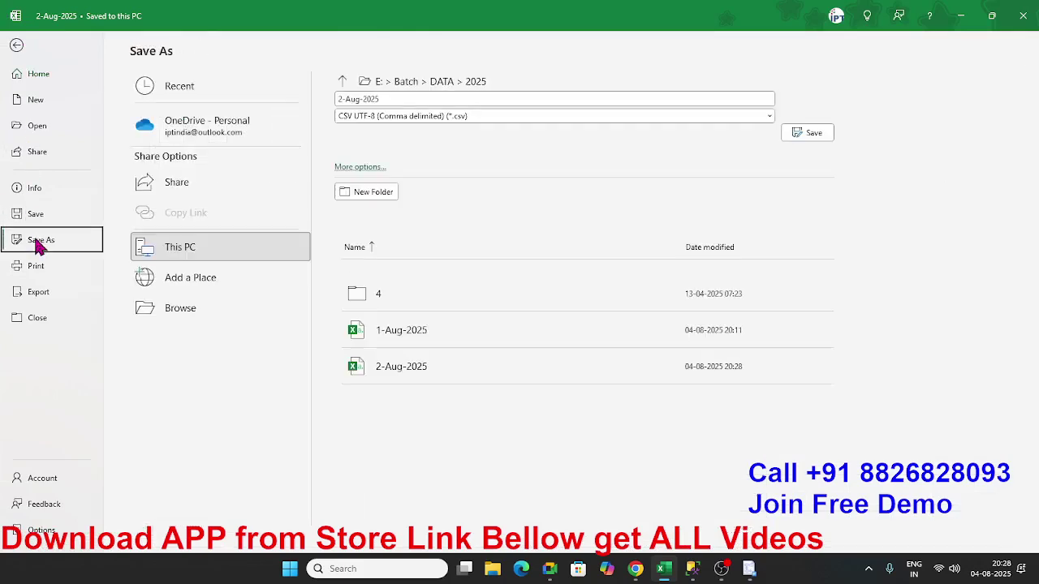
click(185, 317)
click(197, 132)
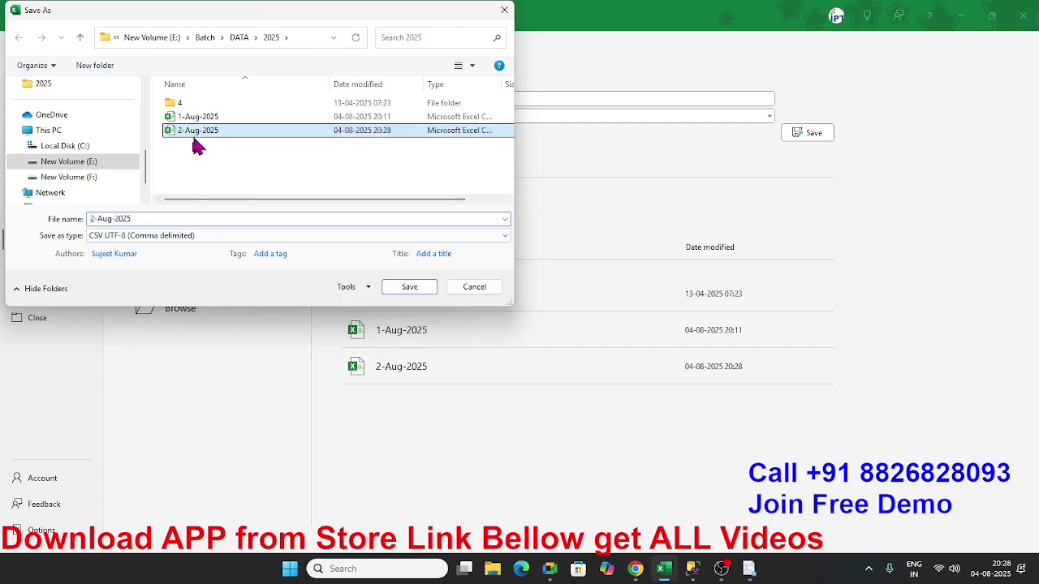
click(411, 291)
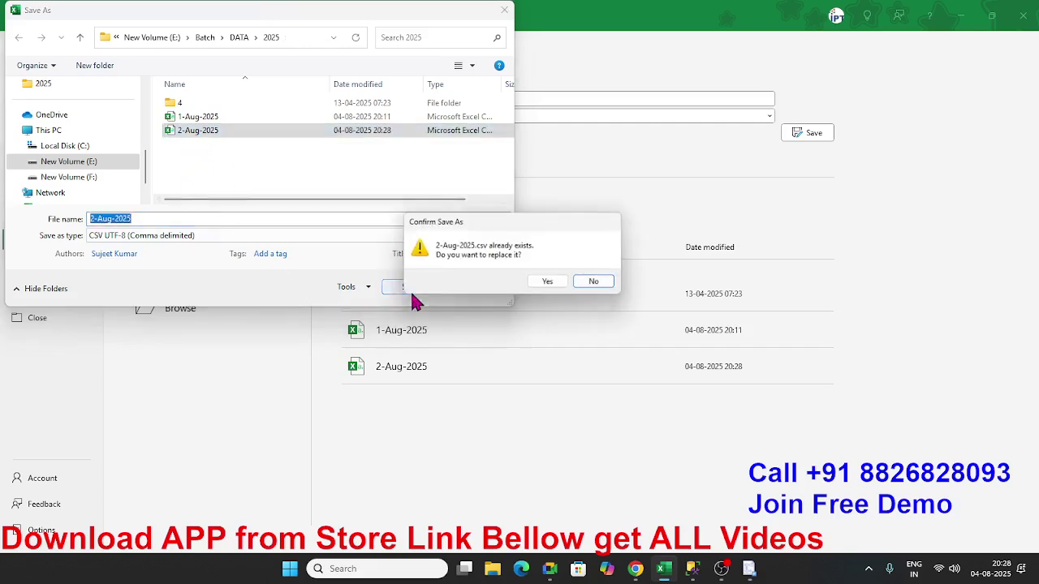
click(552, 286)
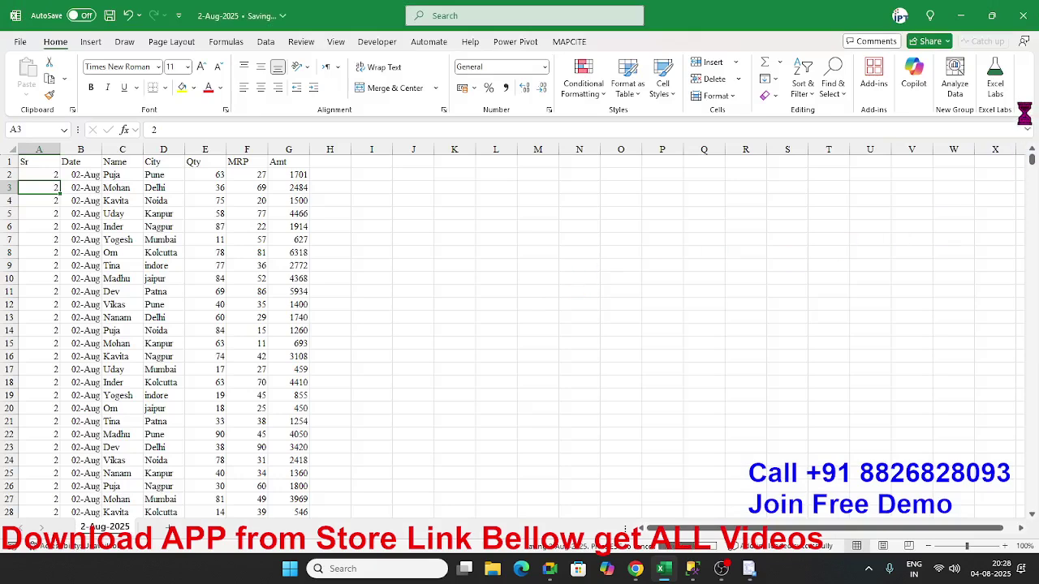
click(172, 293)
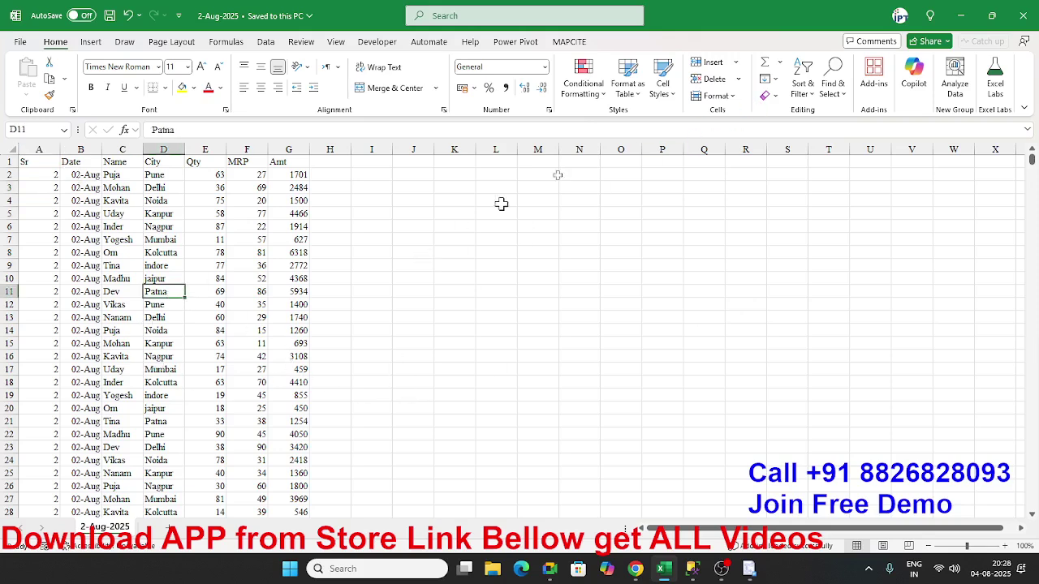
click(1026, 29)
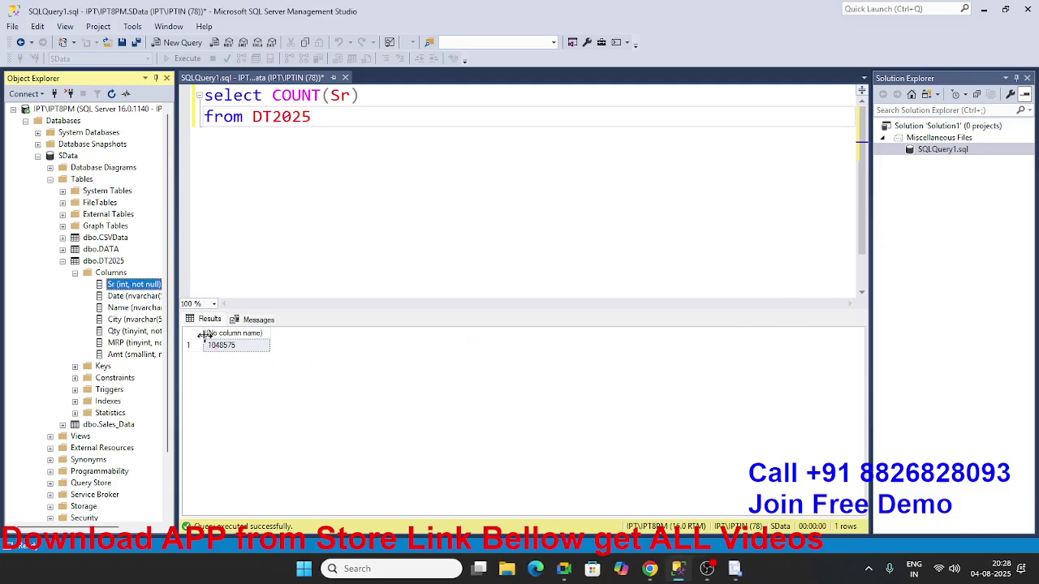
Return to the open import wizard, run the append of 2-Aug-2025.csv to DT2025 immediately without saving a package, and close the wizard.
click(105, 261)
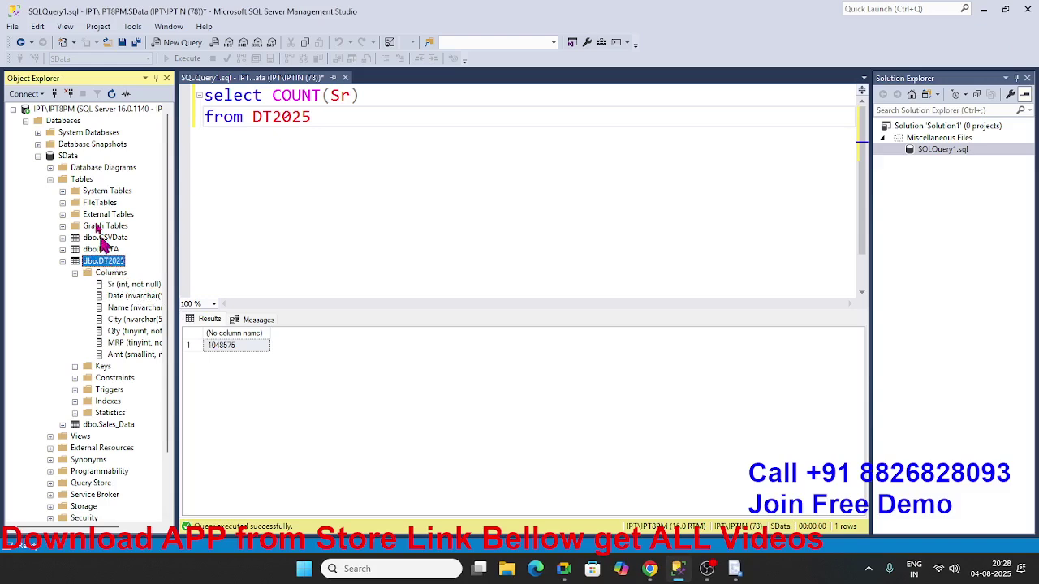
right_click(70, 154)
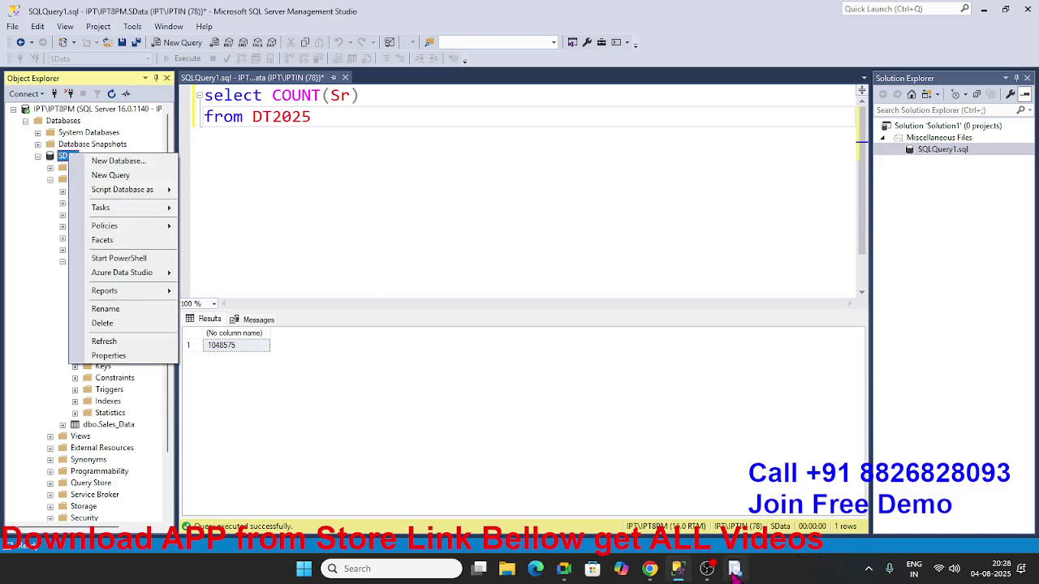
click(734, 570)
click(622, 483)
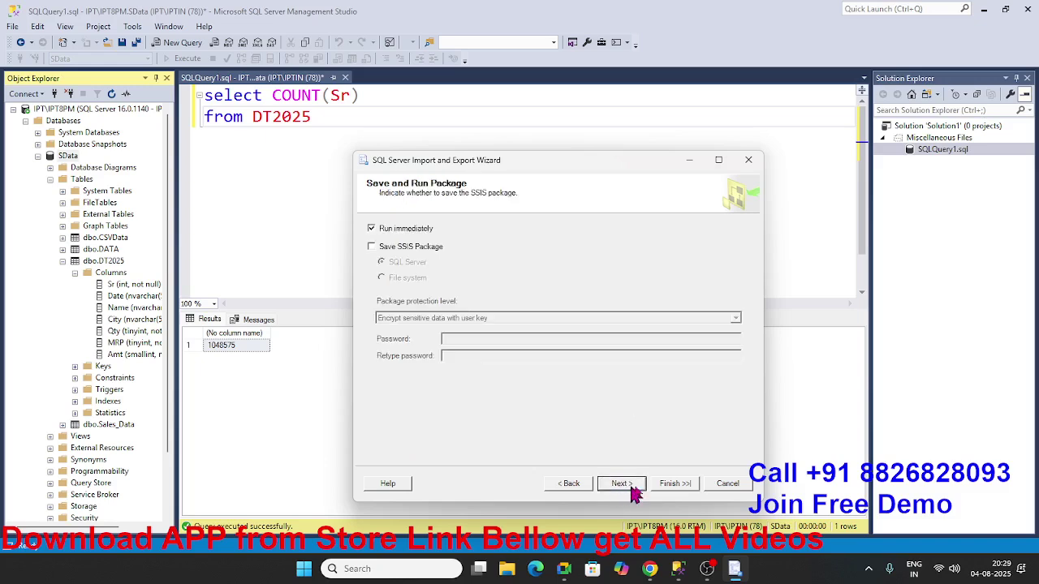
click(637, 486)
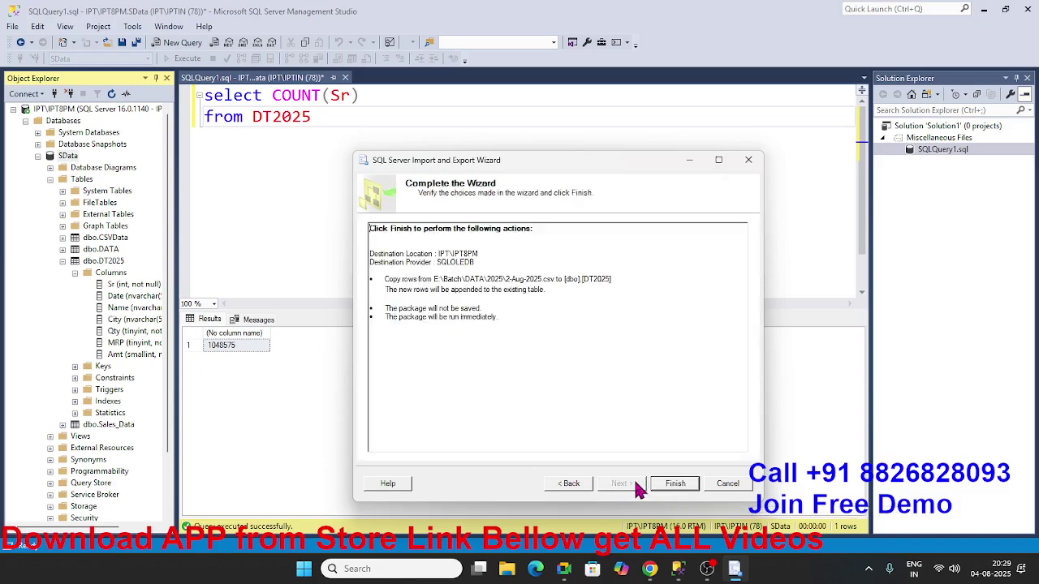
click(668, 487)
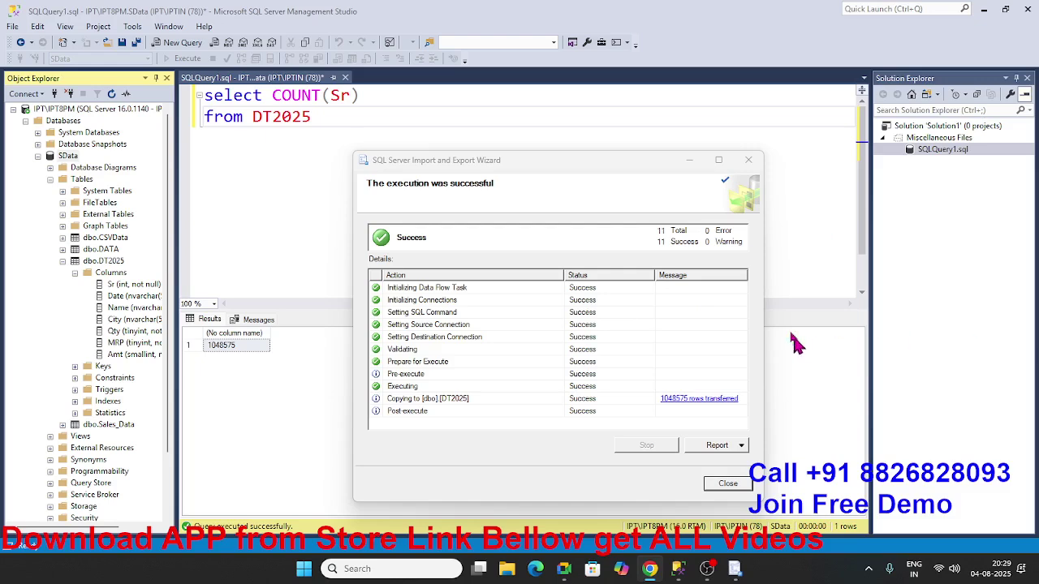
click(727, 483)
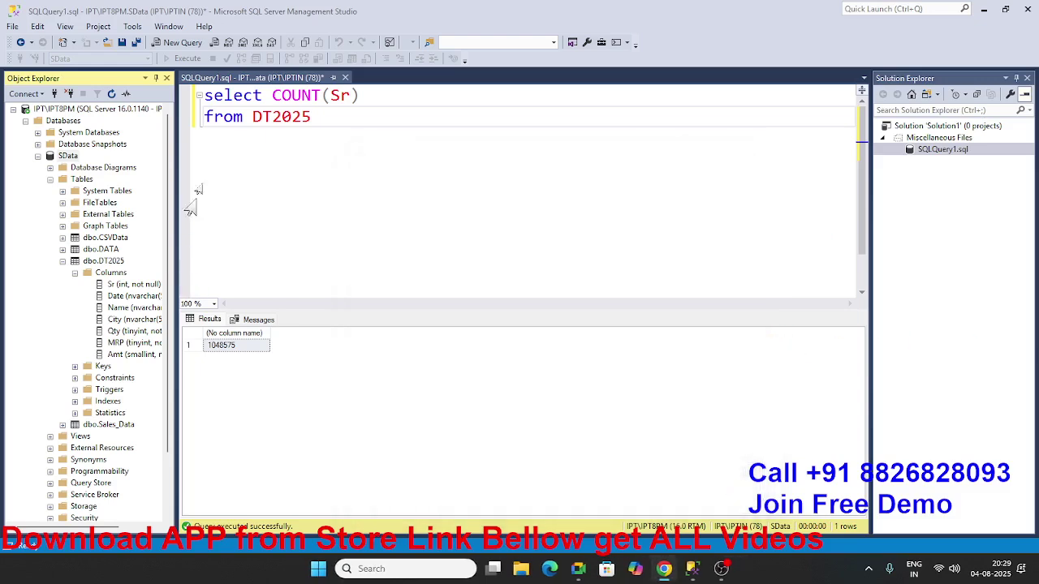
Run the COUNT(Sr) query on DT2025 again and check the row count.
click(266, 110)
click(188, 59)
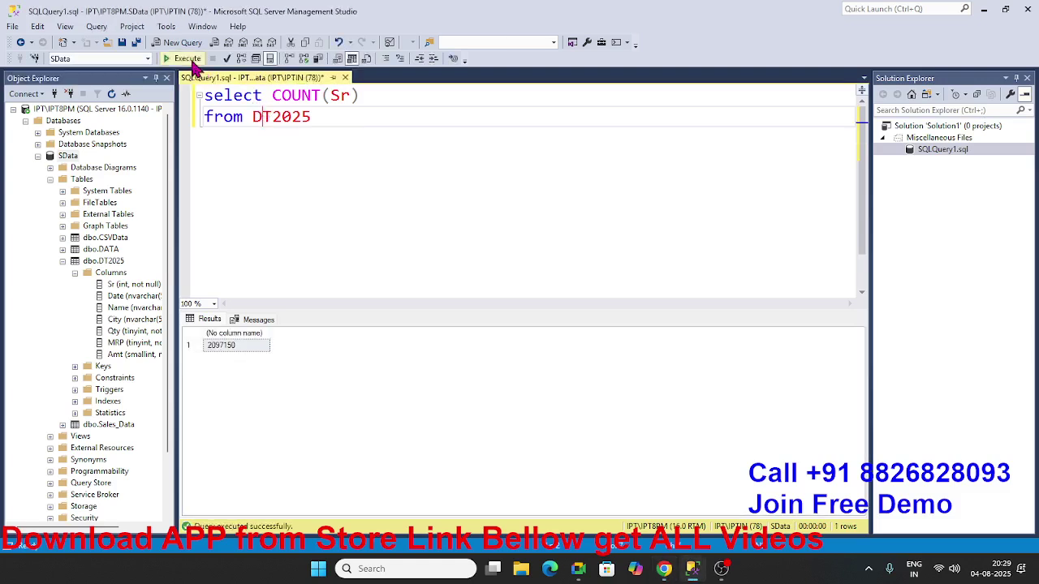
click(221, 348)
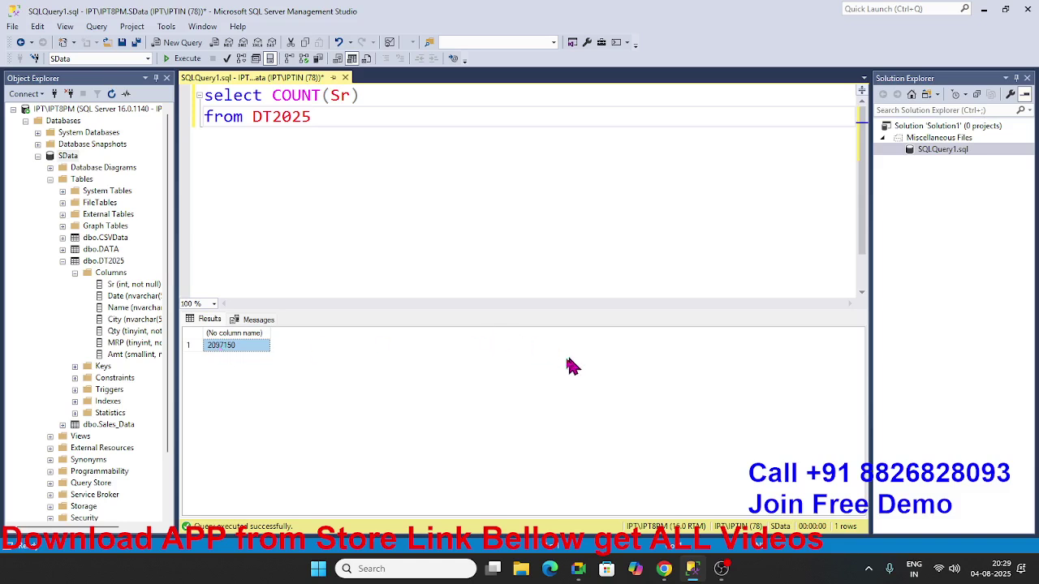
click(252, 154)
click(351, 128)
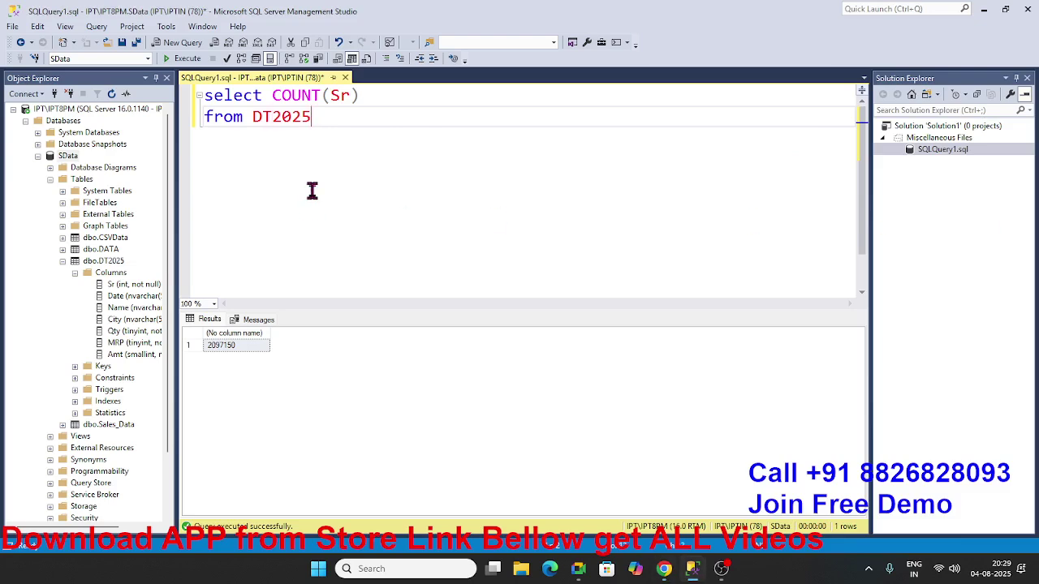
drag(310, 116, 170, 85)
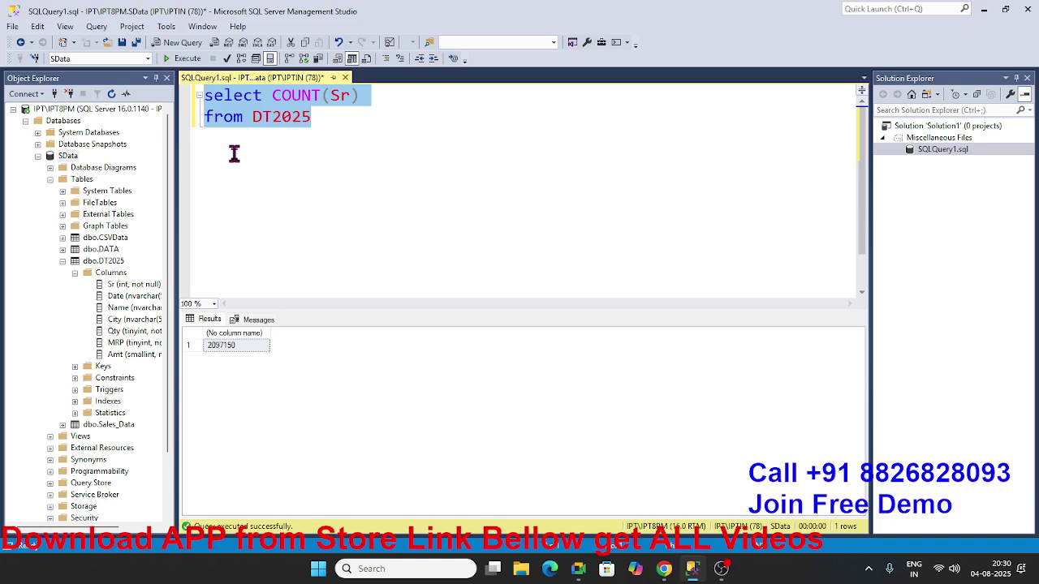
click(274, 141)
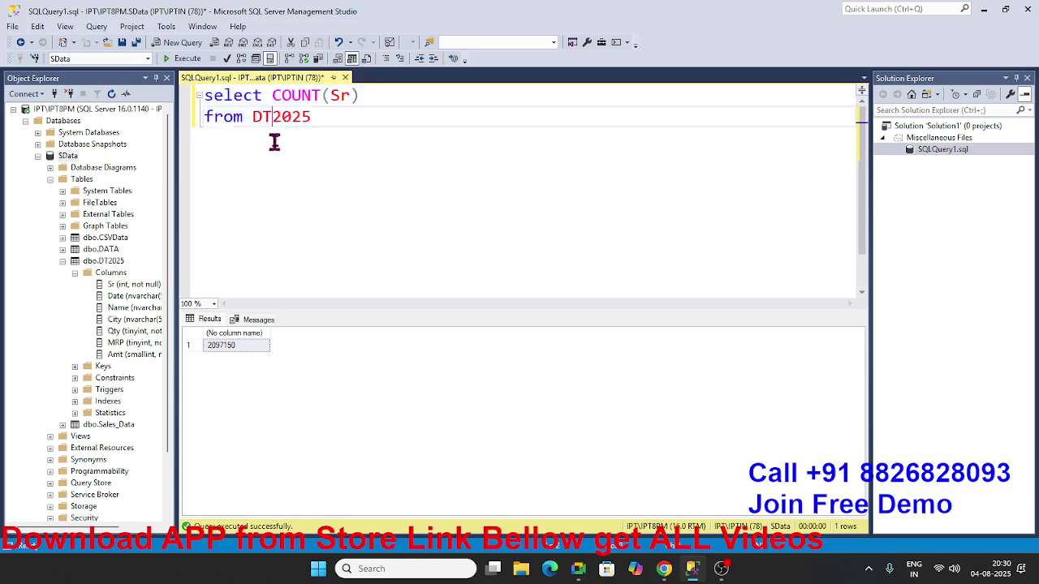
drag(315, 121, 202, 102)
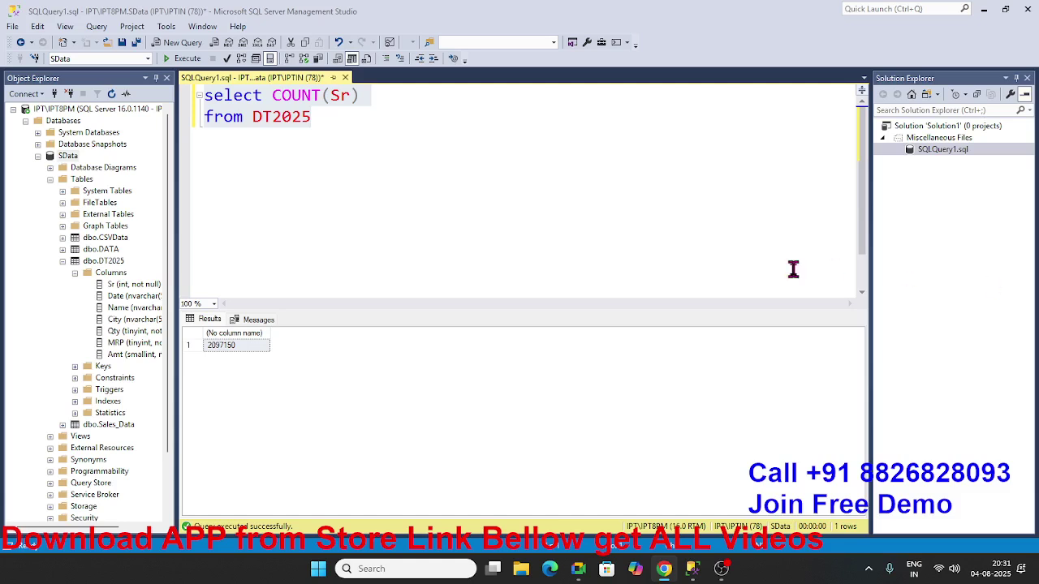
click(276, 248)
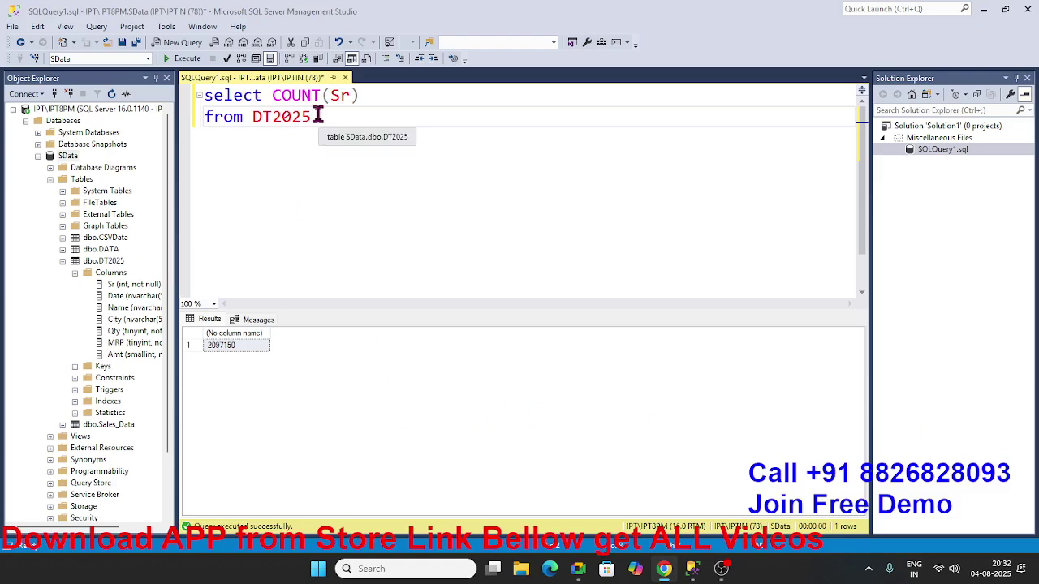
Delete the COUNT(Sr) query text from the query editor.
drag(316, 116, 185, 78)
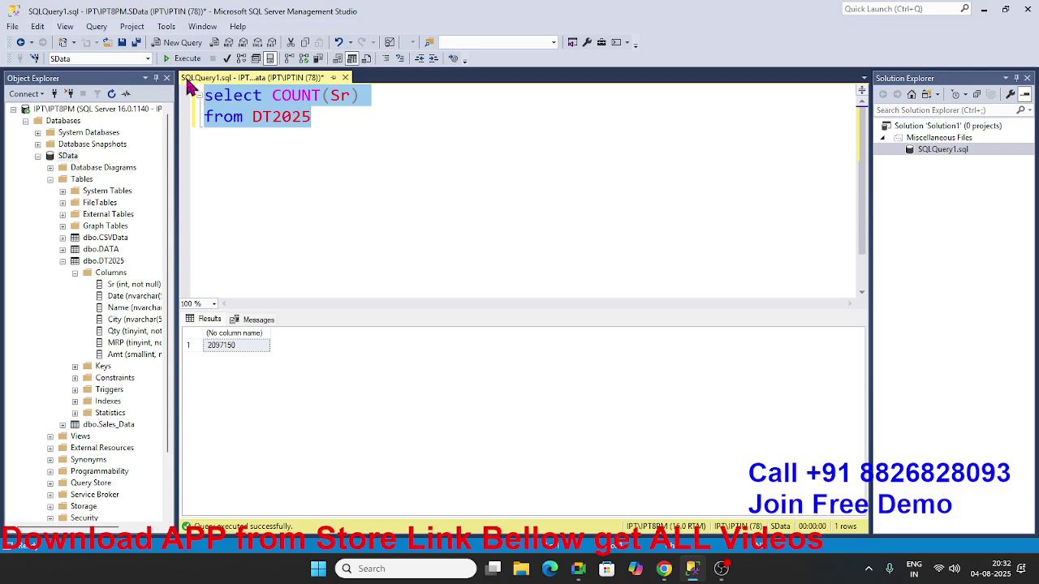
key(Delete)
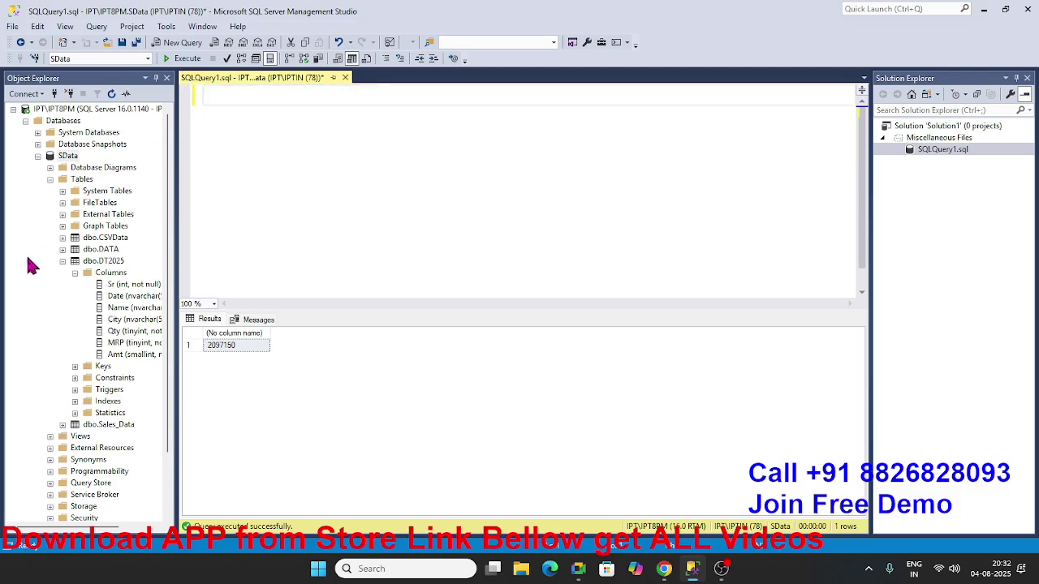
Examine the task options available for the SData database.
right_click(115, 263)
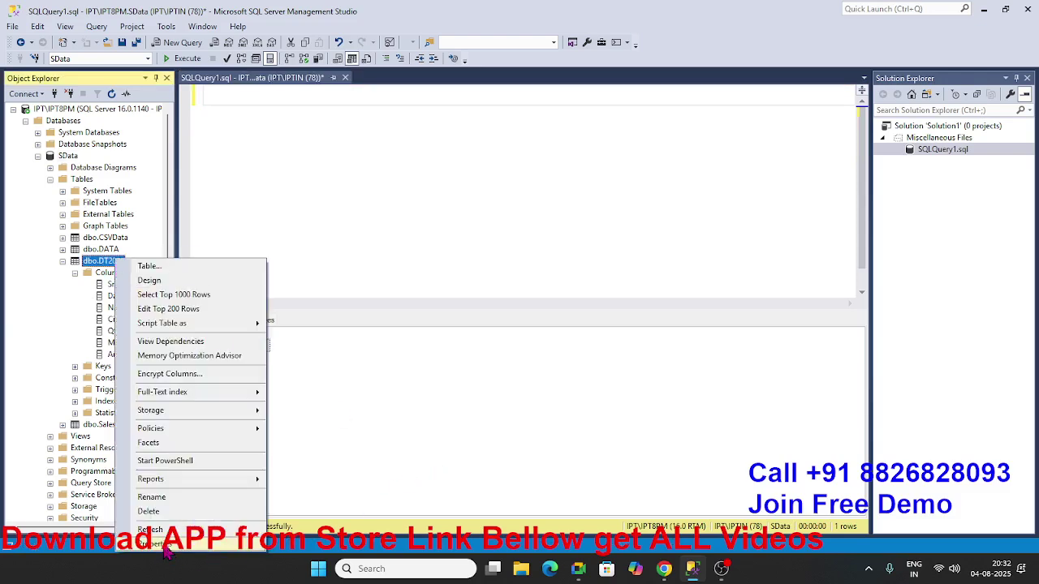
click(69, 157)
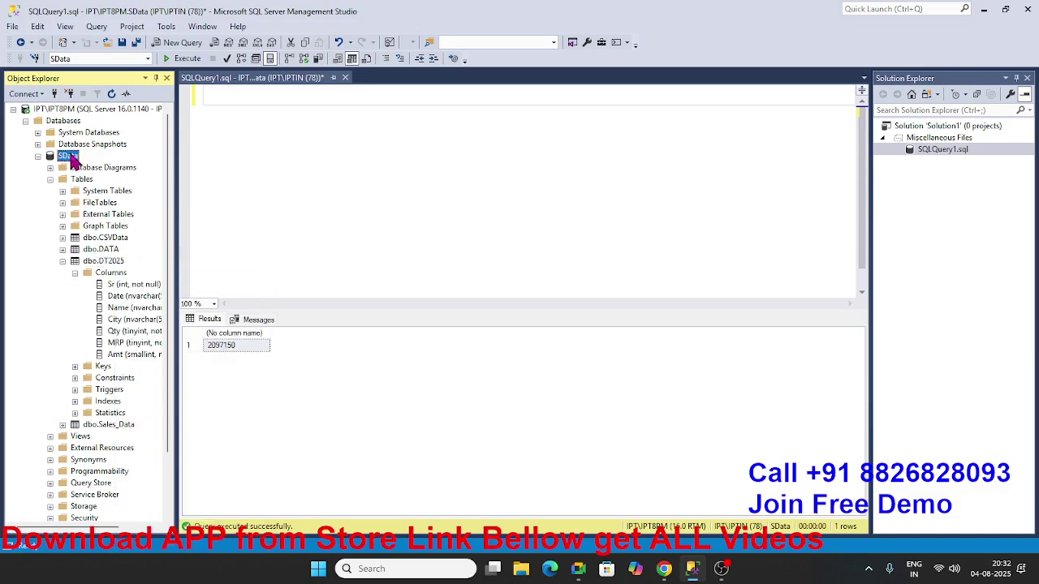
right_click(71, 159)
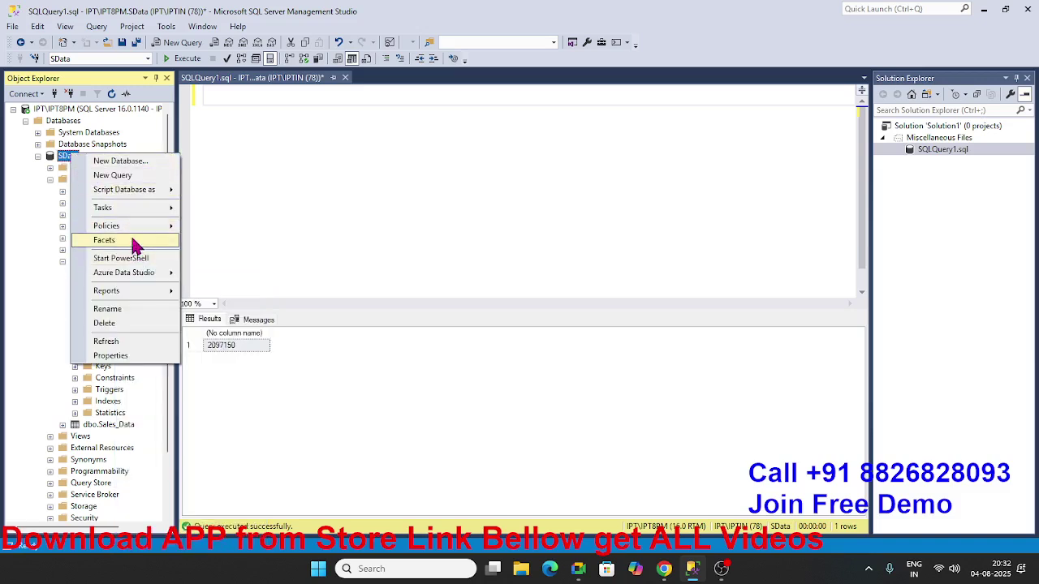
mouse_move(132, 215)
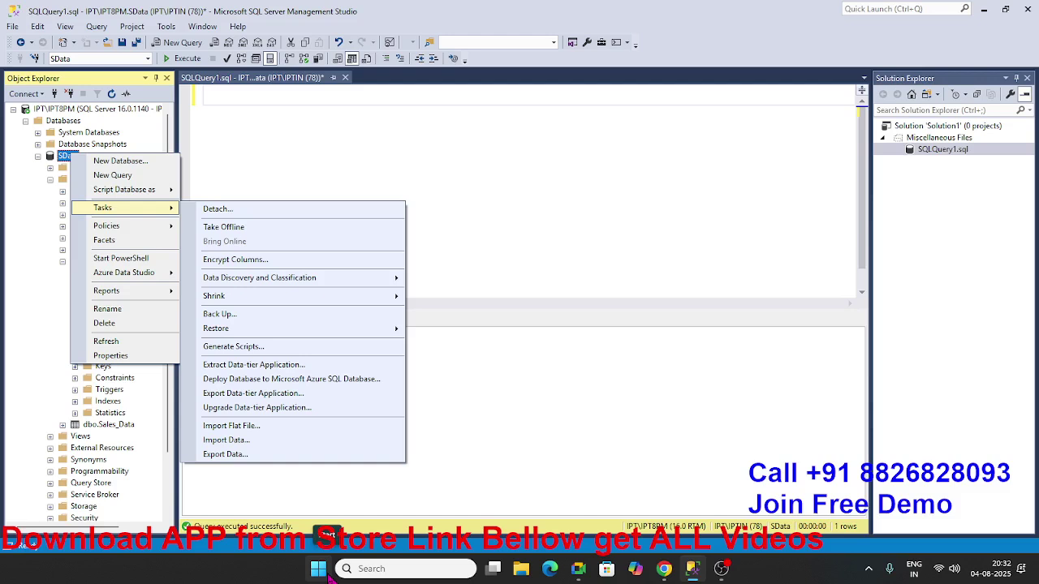
Raise the system volume and switch the sound output to Headphones (Croma IE161).
click(943, 572)
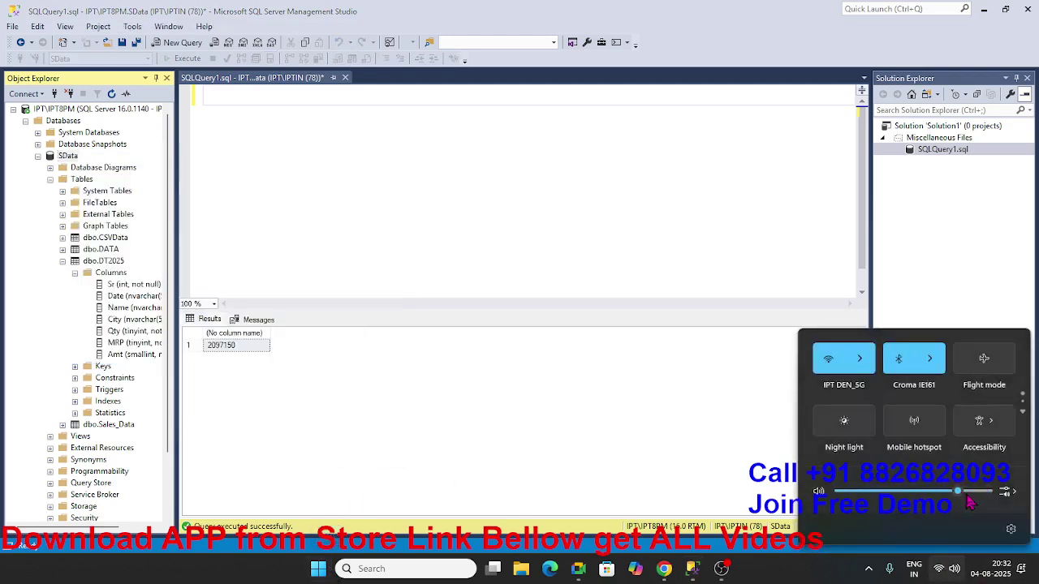
drag(972, 491, 986, 492)
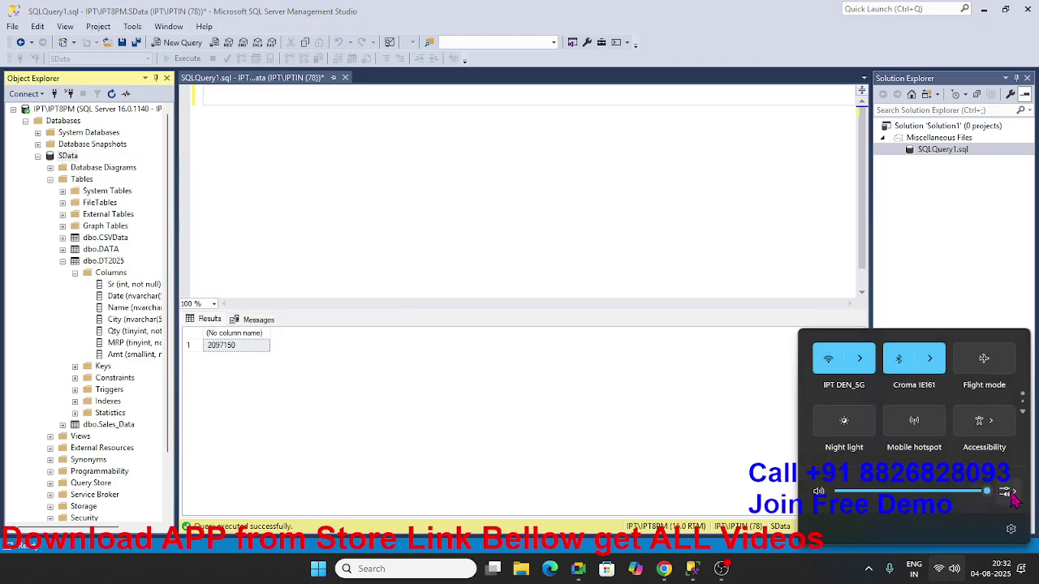
scroll(984, 494, down, 3)
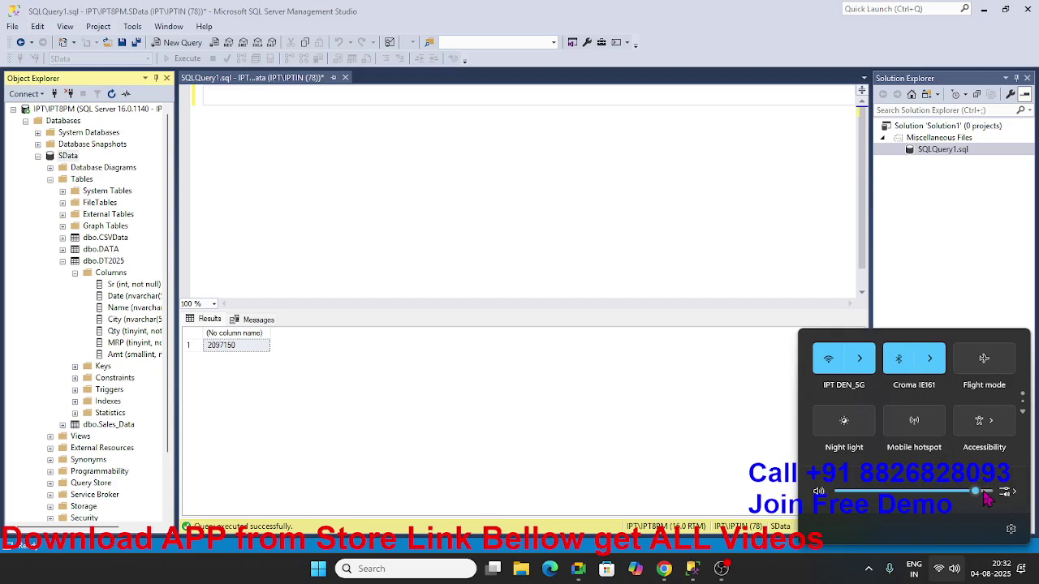
click(1006, 492)
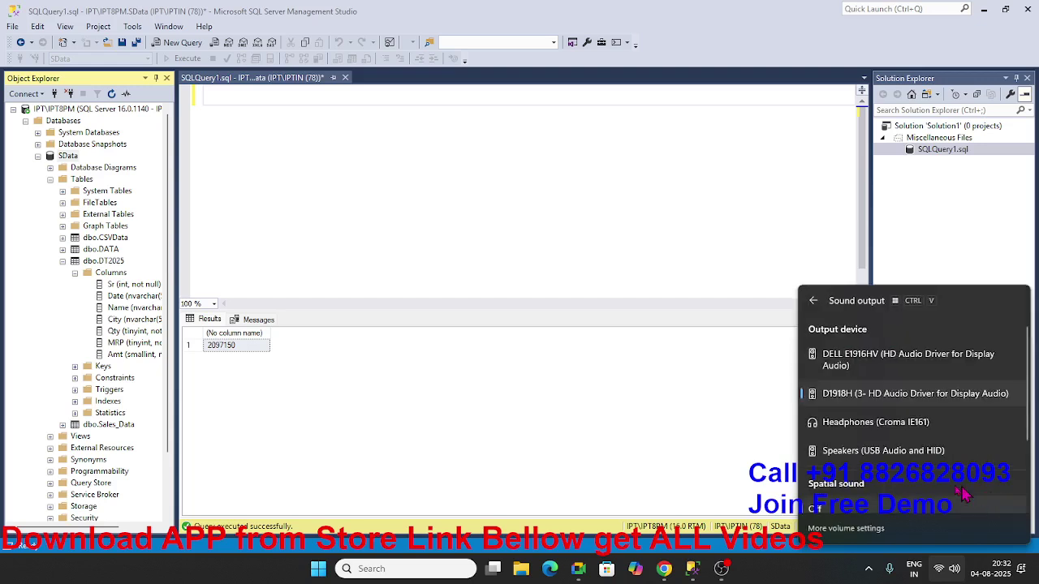
click(855, 424)
click(591, 434)
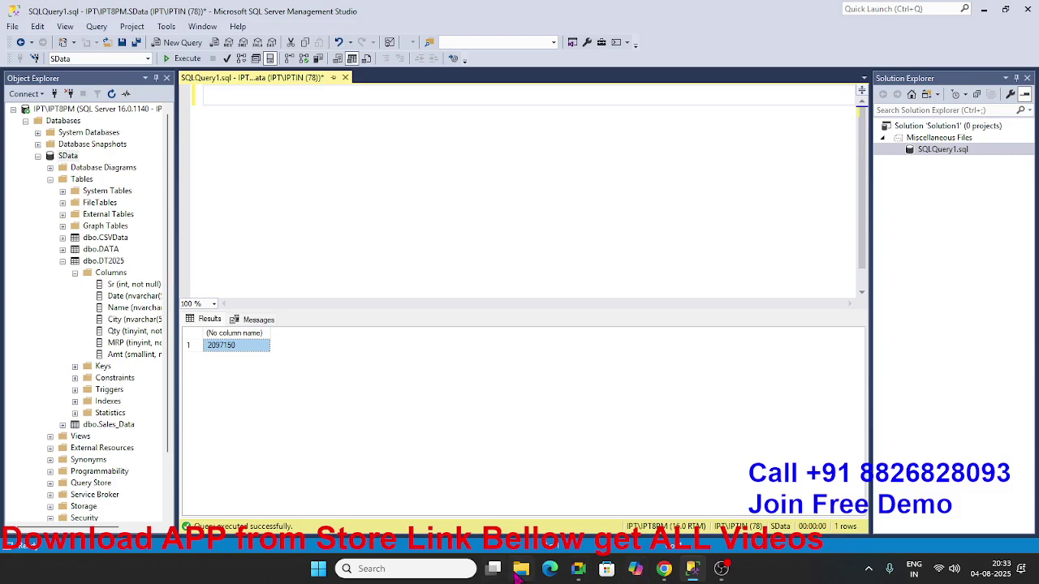
click(520, 570)
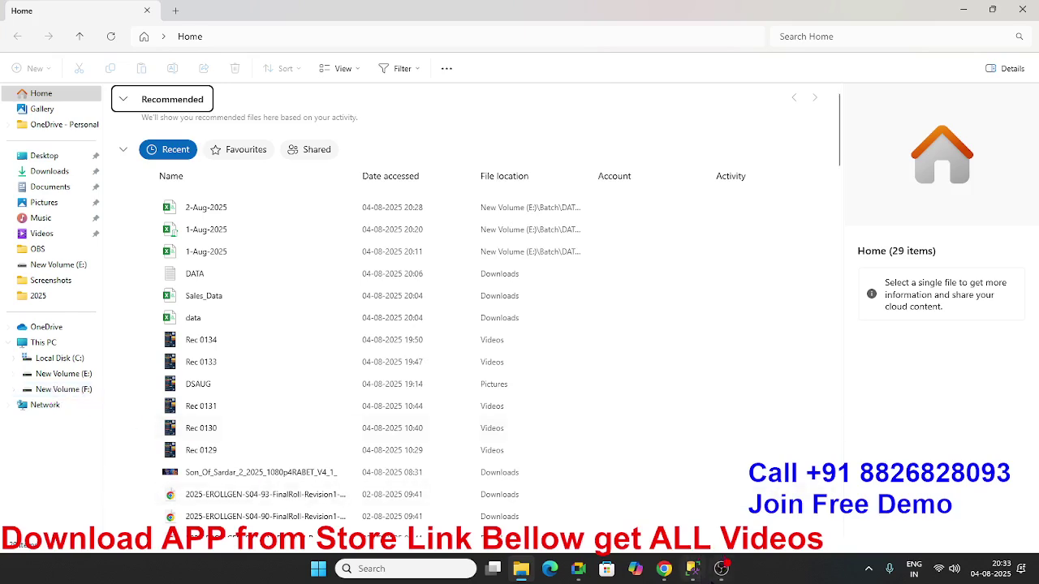
click(691, 569)
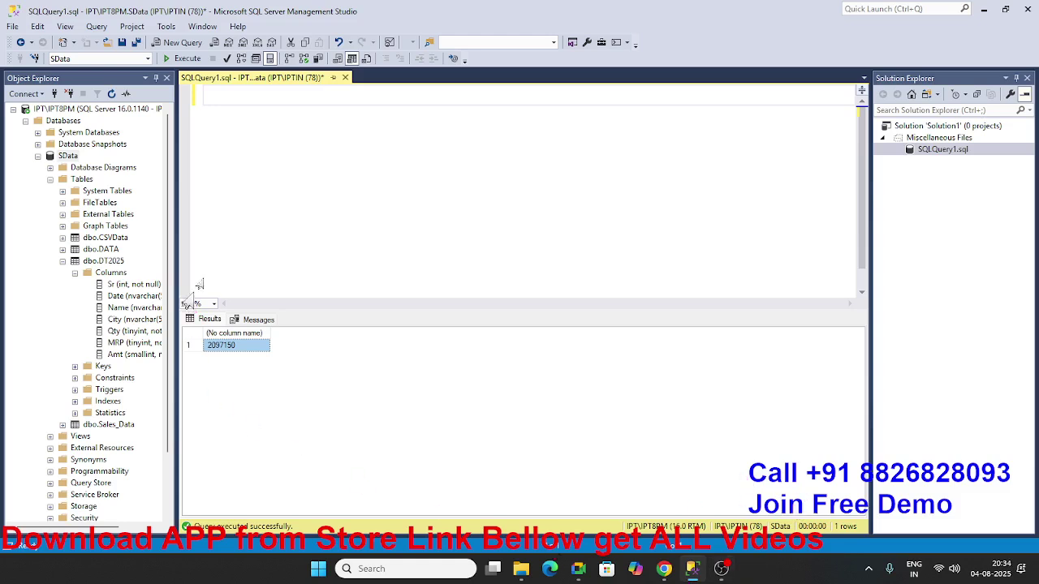
Write the query "select * from DATA" in the empty query editor and run it.
click(219, 99)
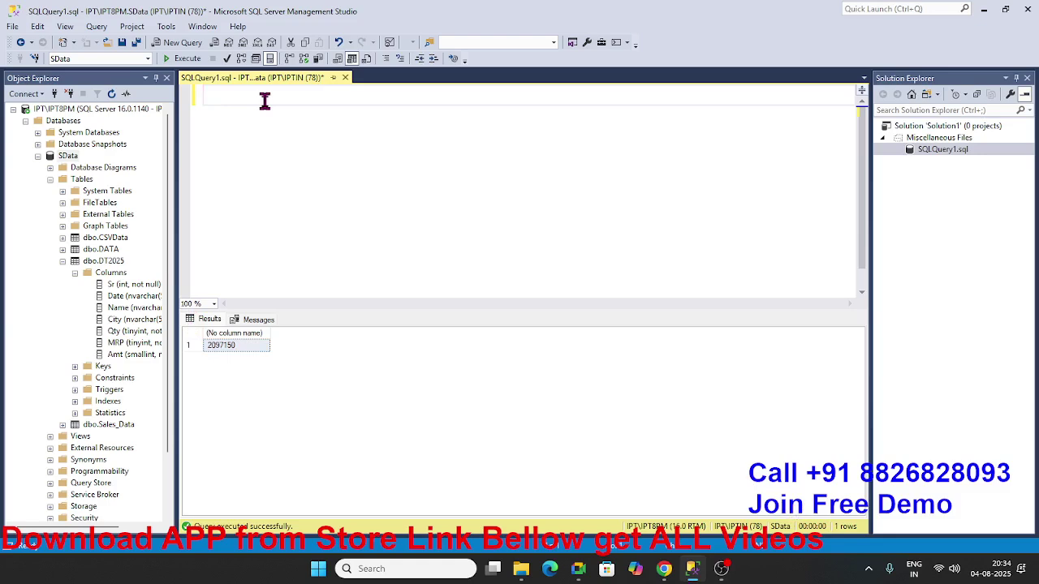
text(select *)
key(Return)
text(from Da)
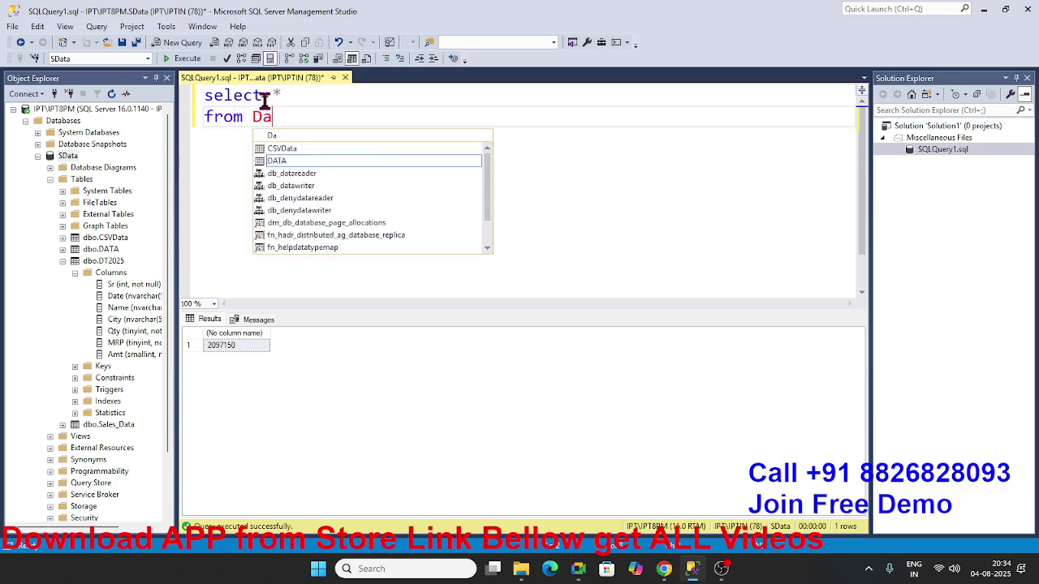
text(ta)
click(358, 165)
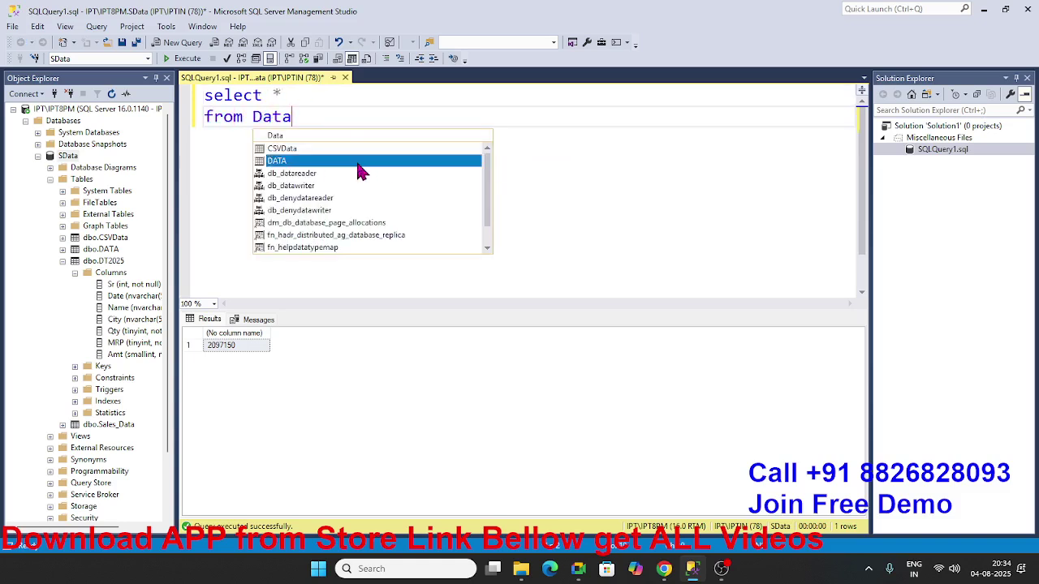
double_click(358, 164)
click(168, 62)
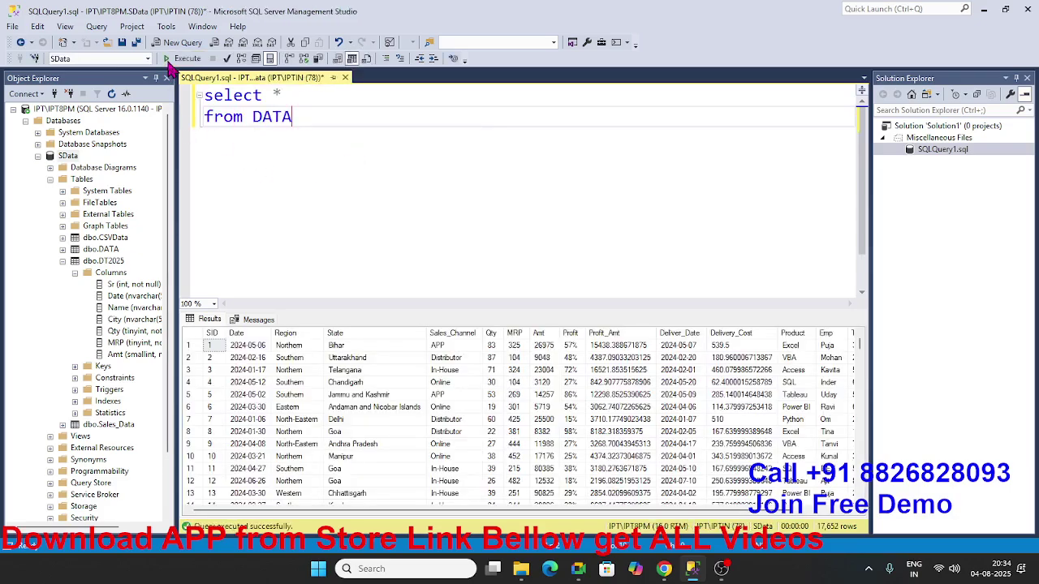
Look through the DATA query results and copy the entire result grid with its headers.
click(641, 432)
scroll(641, 432, down, 7)
scroll(616, 422, up, 7)
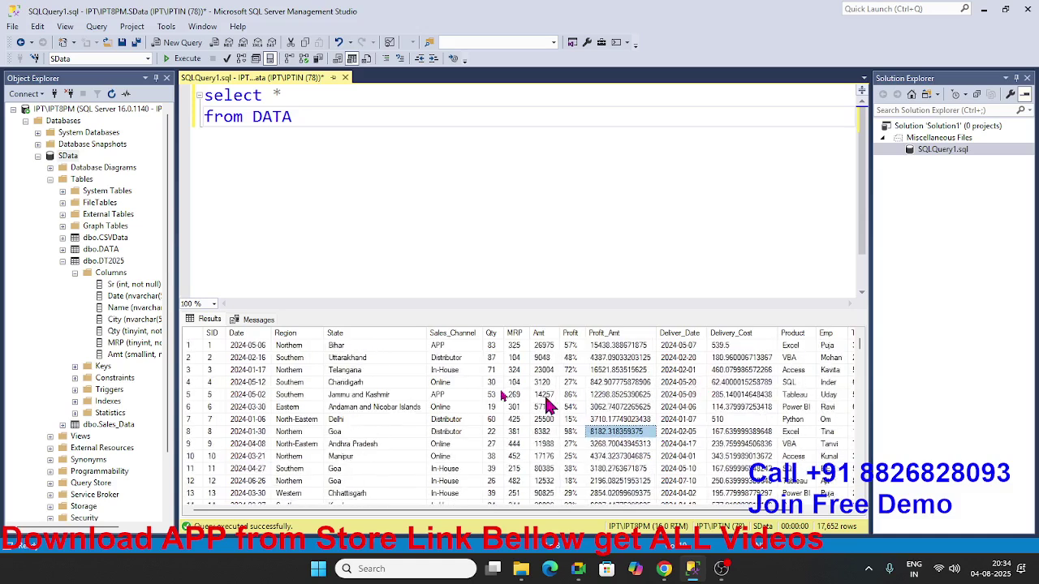
click(191, 336)
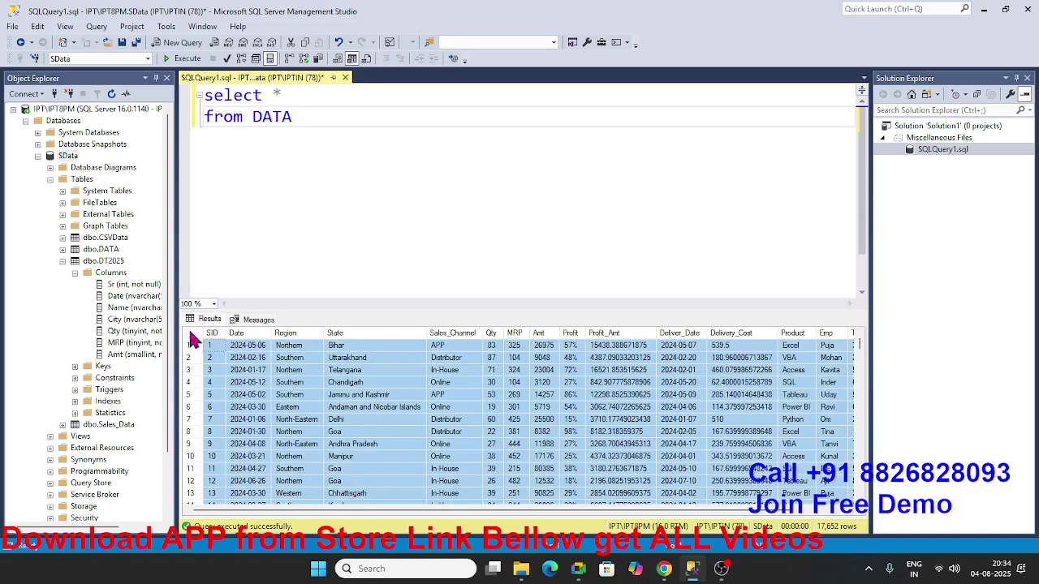
right_click(192, 339)
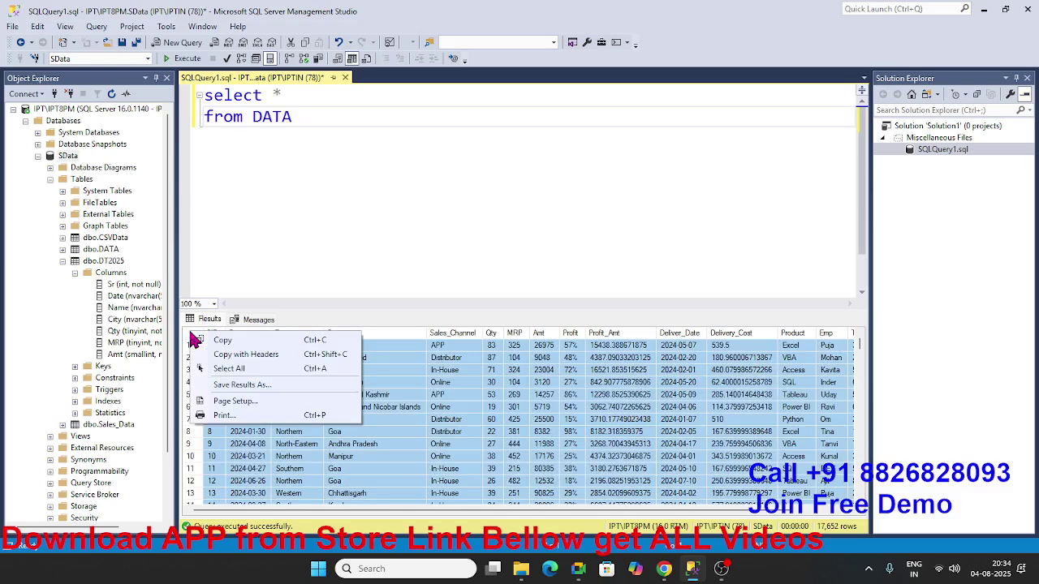
click(243, 355)
Switch to Excel, create a blank workbook, and paste the copied query results starting at cell A1.
key(super)
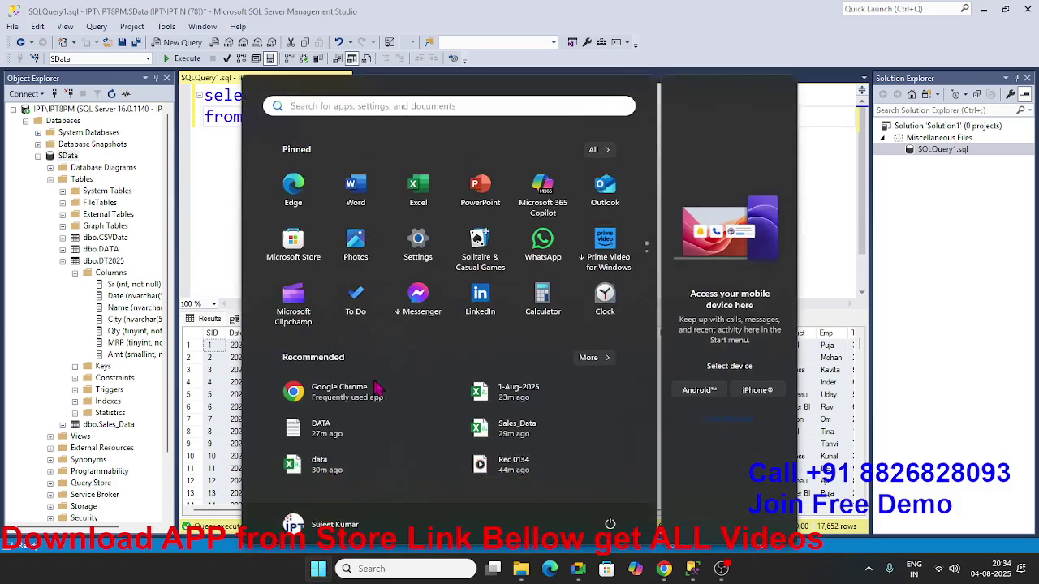
key(Escape)
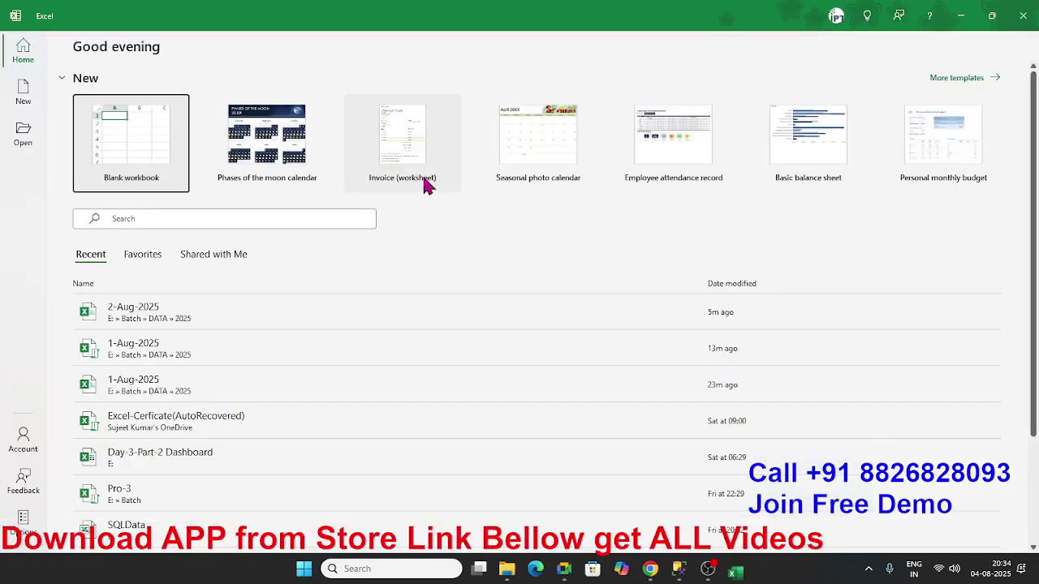
click(146, 126)
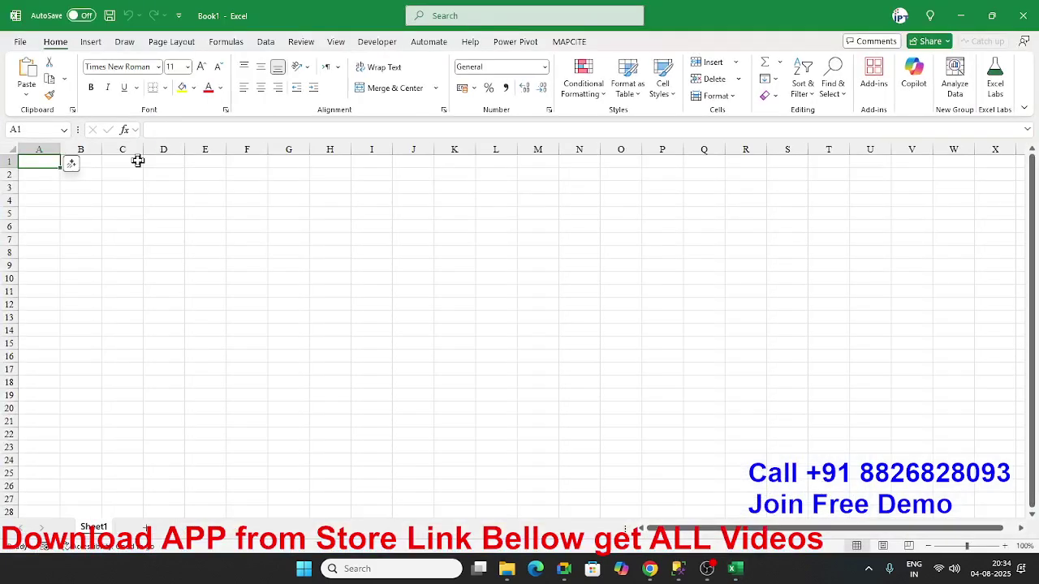
key(ctrl+v)
click(418, 294)
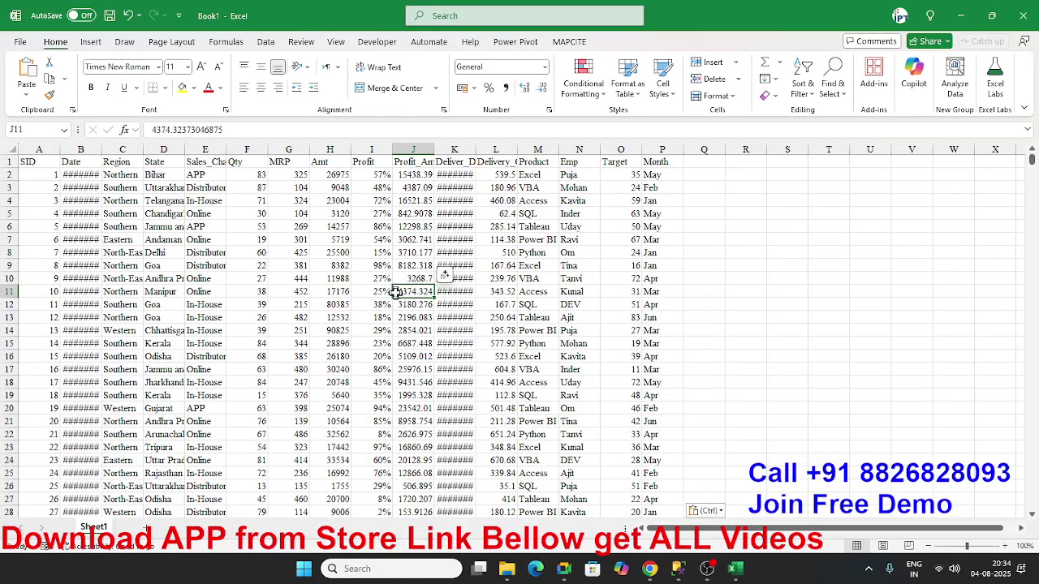
Return to SQL Server Management Studio, set the query output to text, and run the DATA query again.
key(alt+Tab)
click(335, 395)
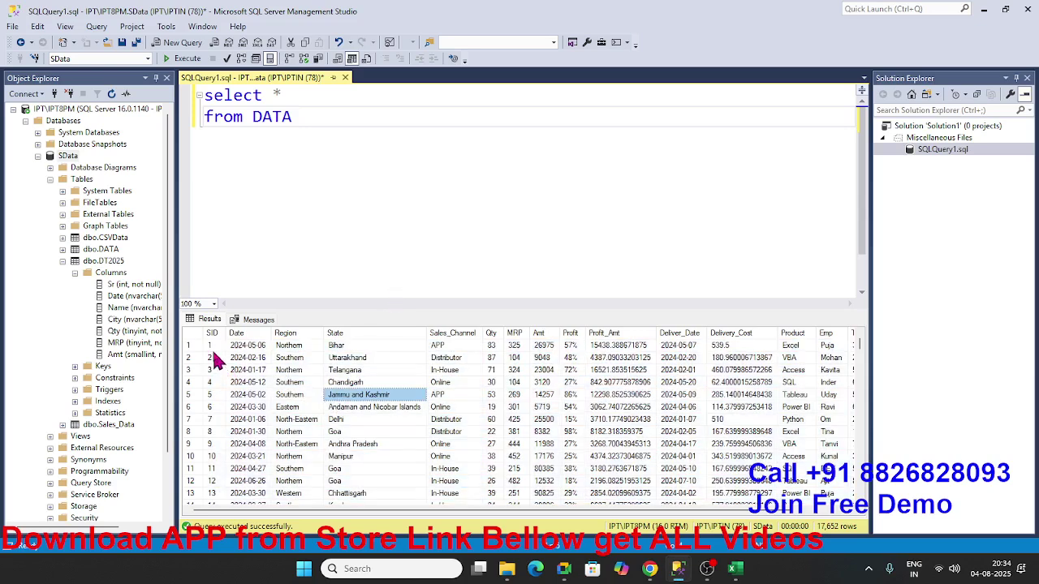
click(209, 345)
click(315, 358)
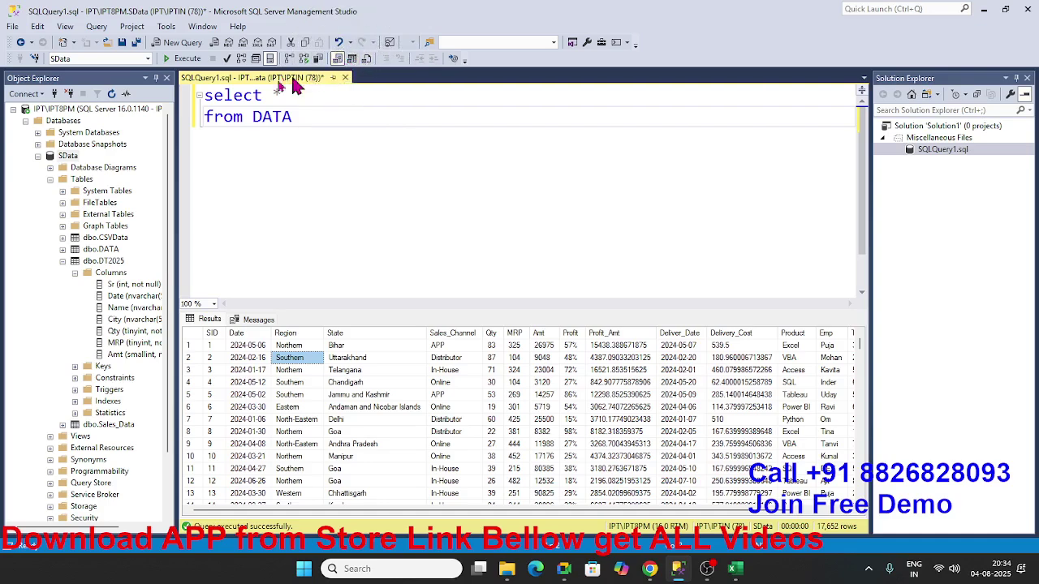
click(182, 58)
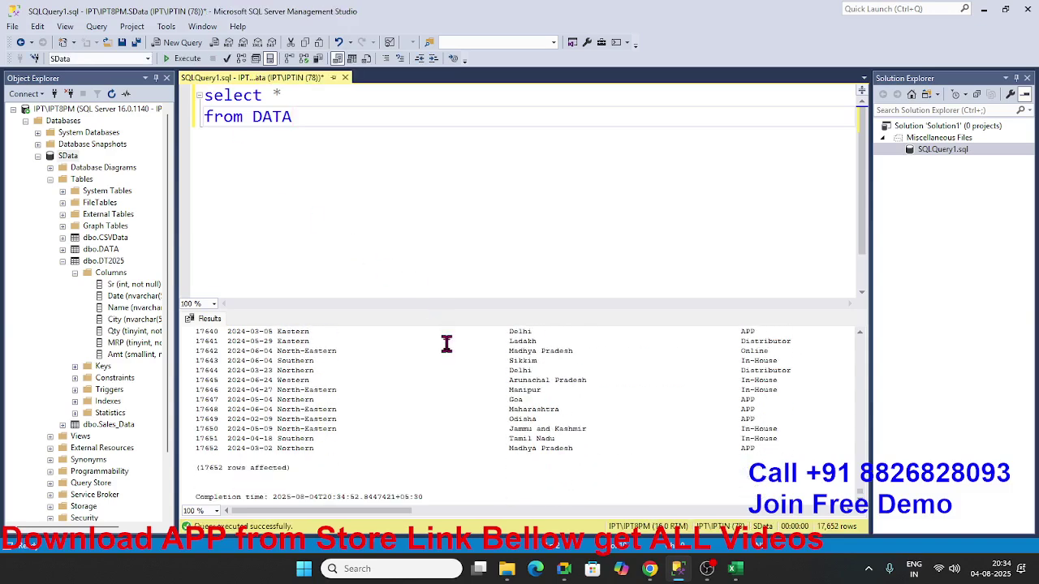
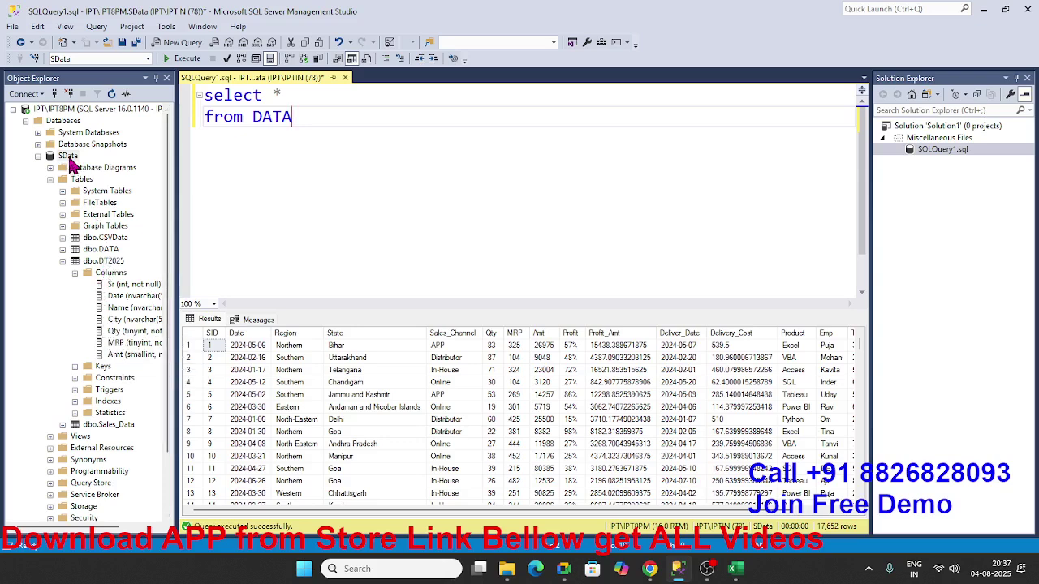
Start a data export from the SData database with Microsoft OLE DB Provider for SQL Server as the data source.
right_click(68, 156)
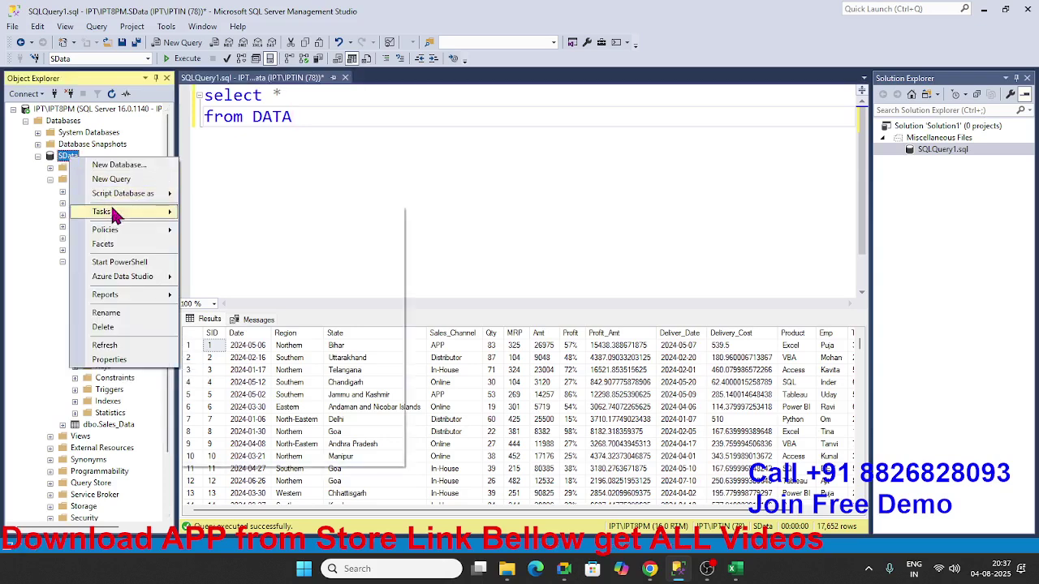
mouse_move(122, 211)
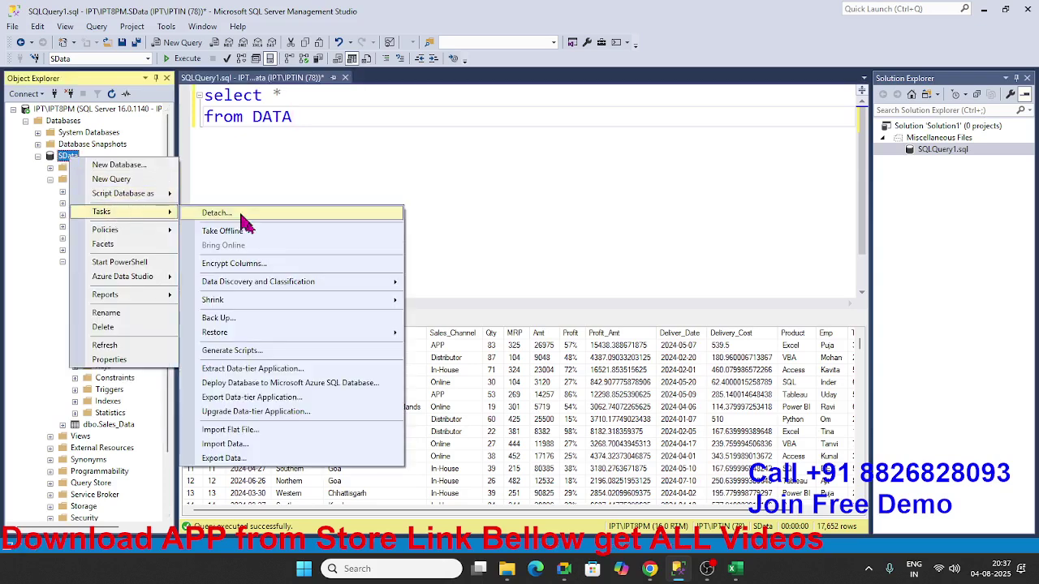
click(267, 463)
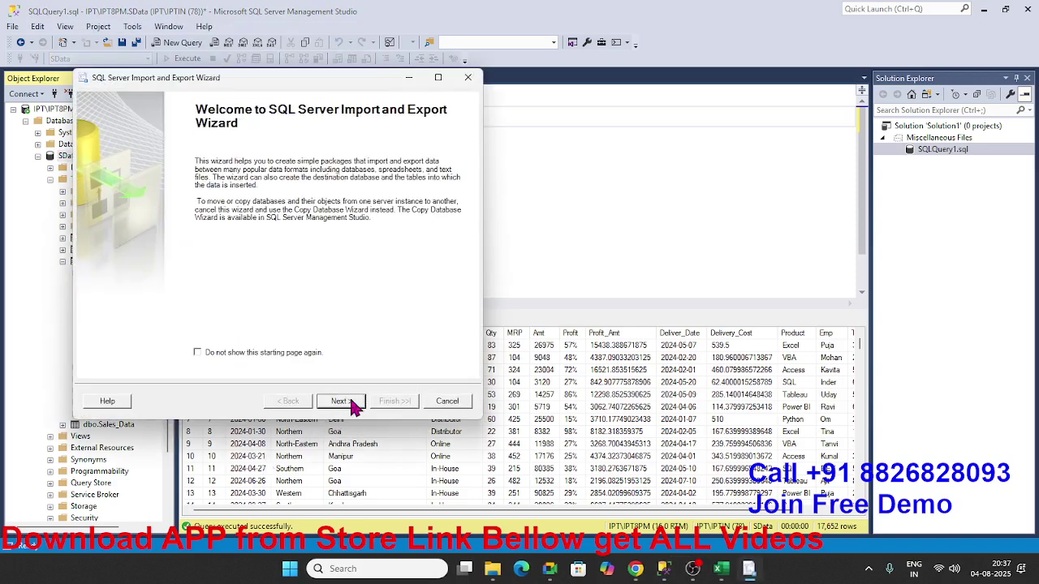
click(339, 400)
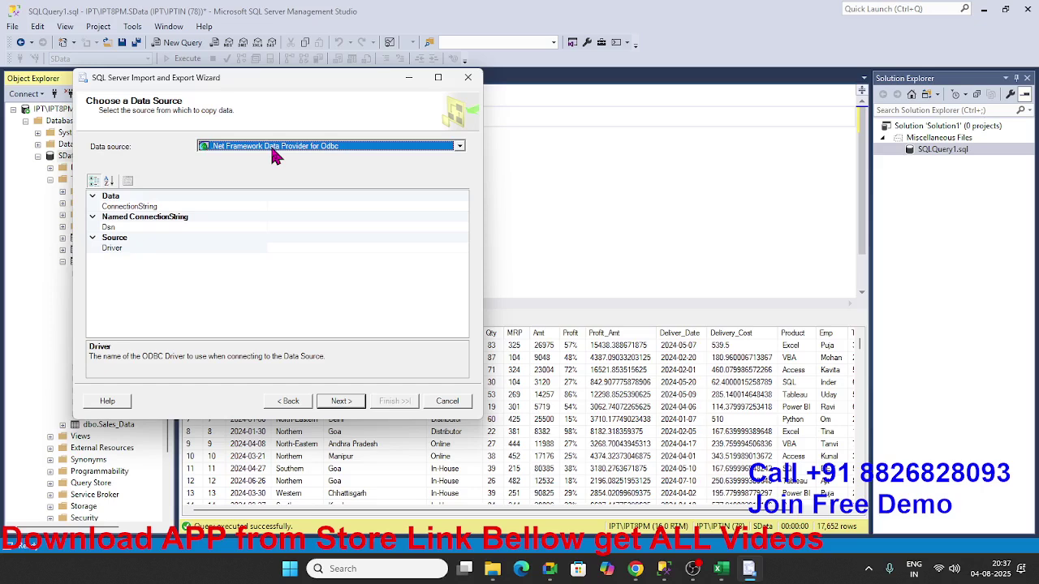
click(273, 149)
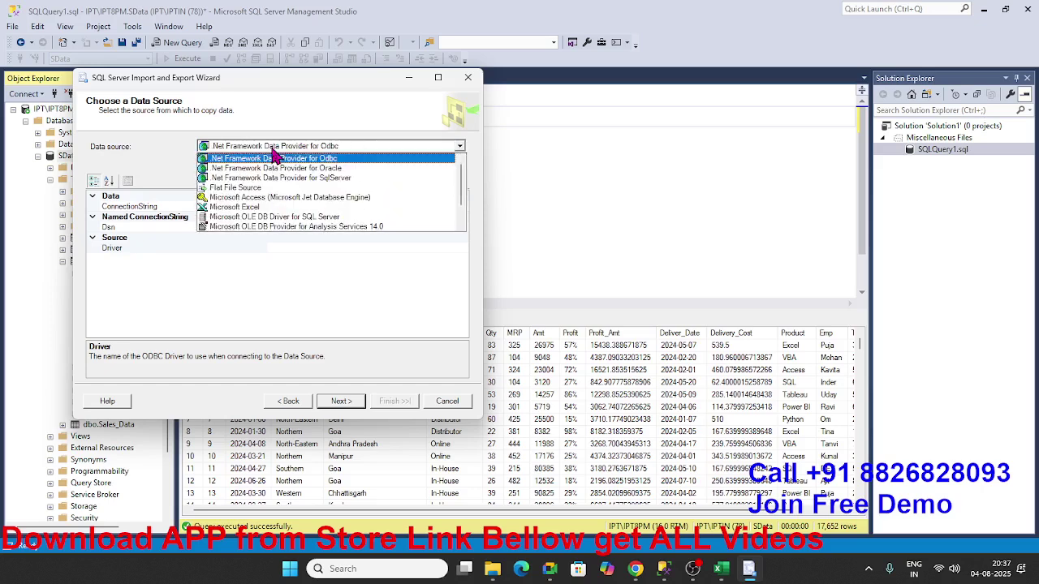
scroll(276, 227, down, 1)
scroll(275, 224, down, 1)
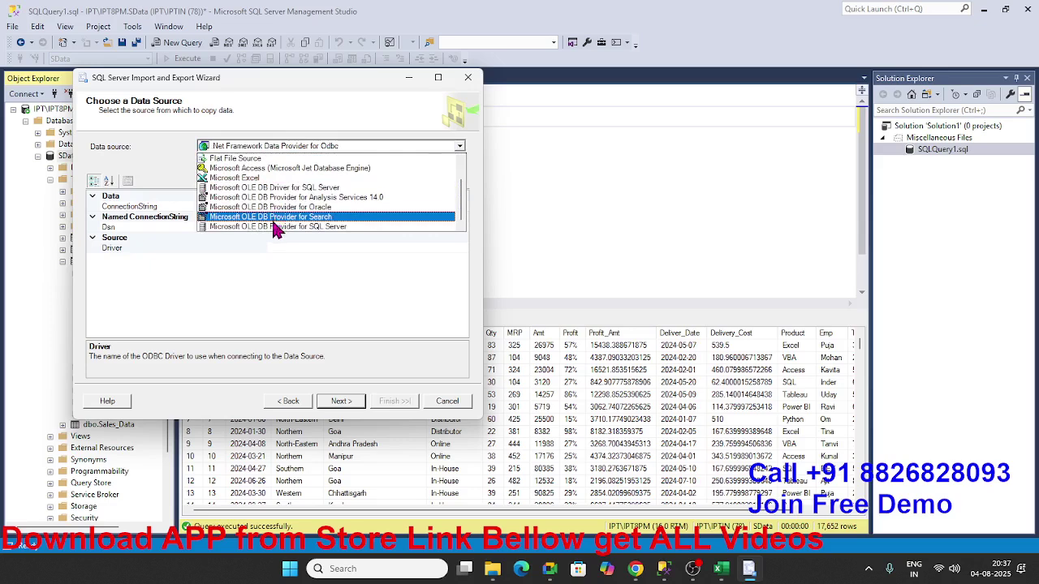
click(275, 227)
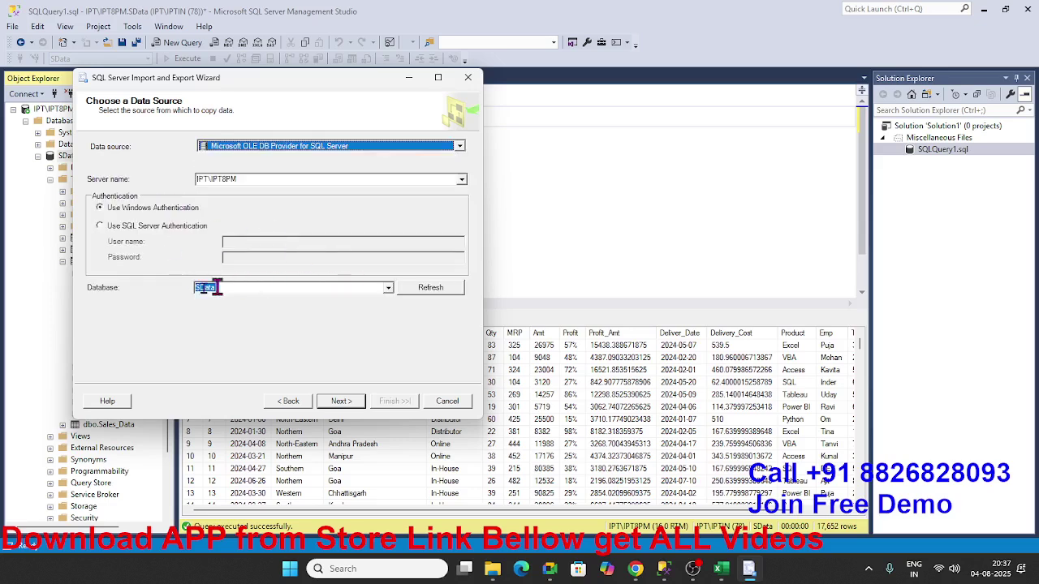
click(340, 402)
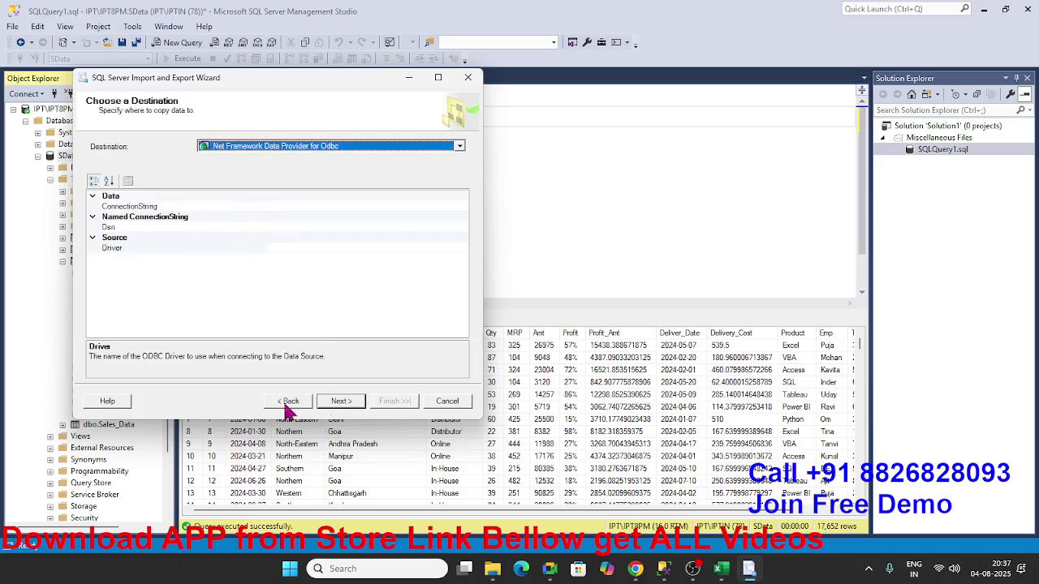
Try Microsoft Excel as the export destination, settle on Flat File Destination instead, and start browsing for the destination file.
click(271, 151)
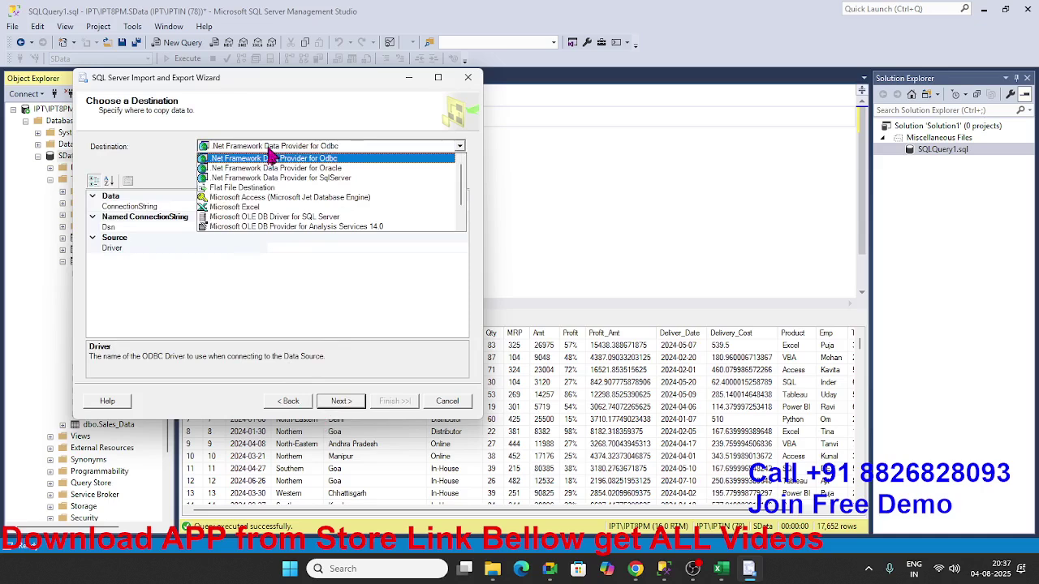
click(258, 215)
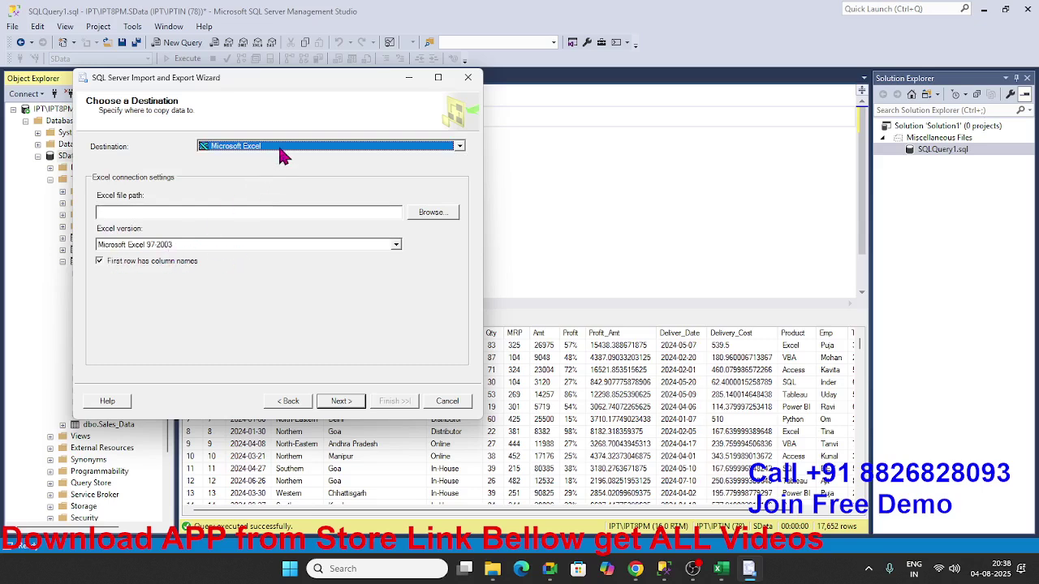
click(378, 148)
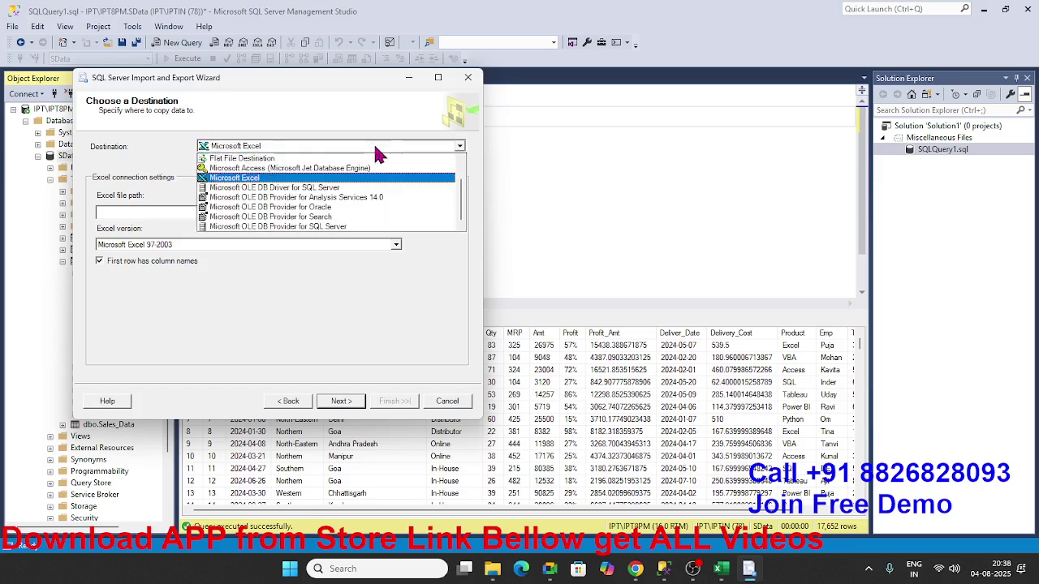
click(301, 160)
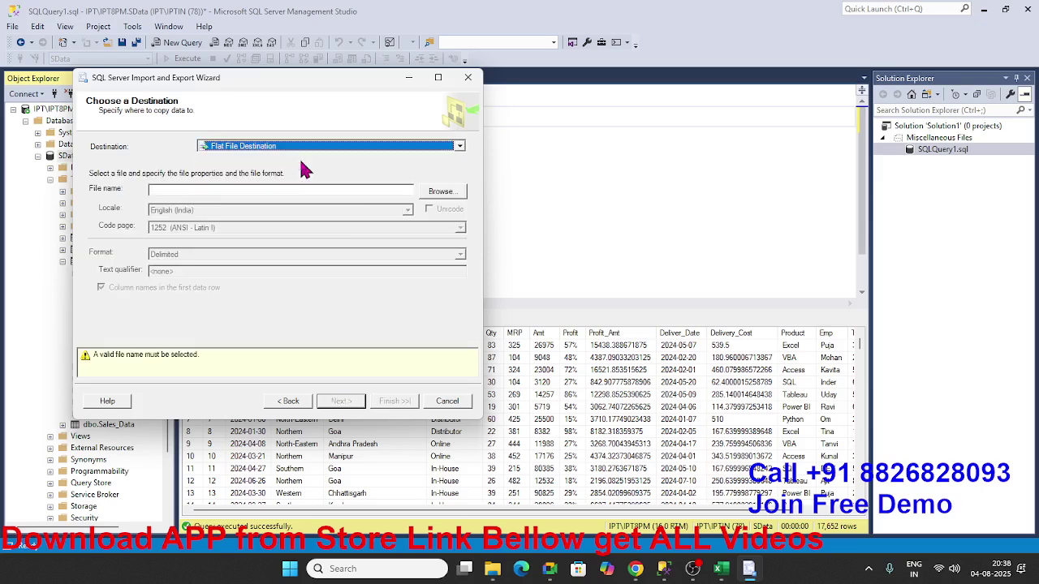
click(441, 193)
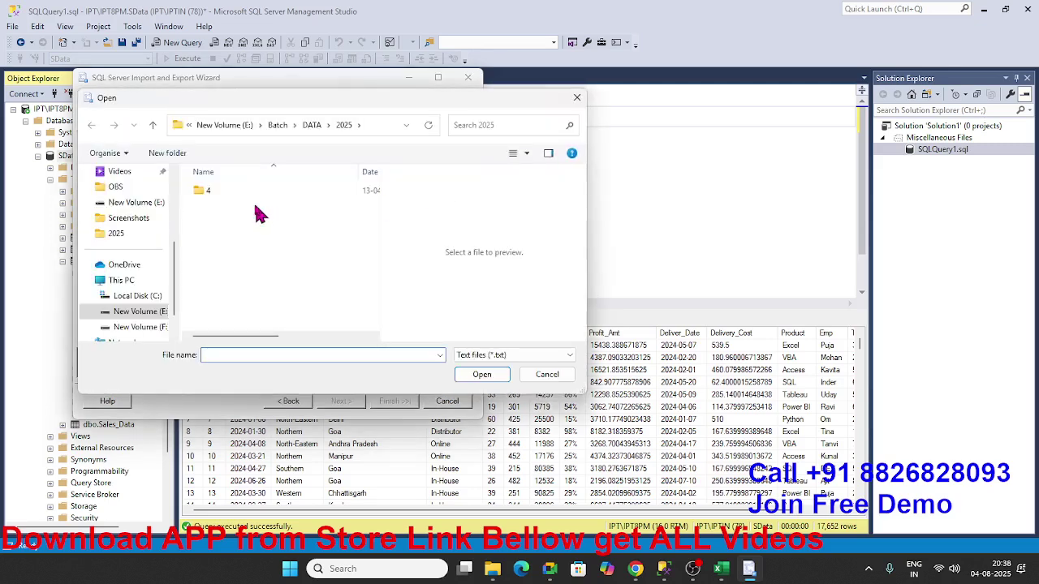
Filter the file browser to CSV files and look at 2-Aug-2025 and 1-Aug-2025 as possible destination files.
click(467, 358)
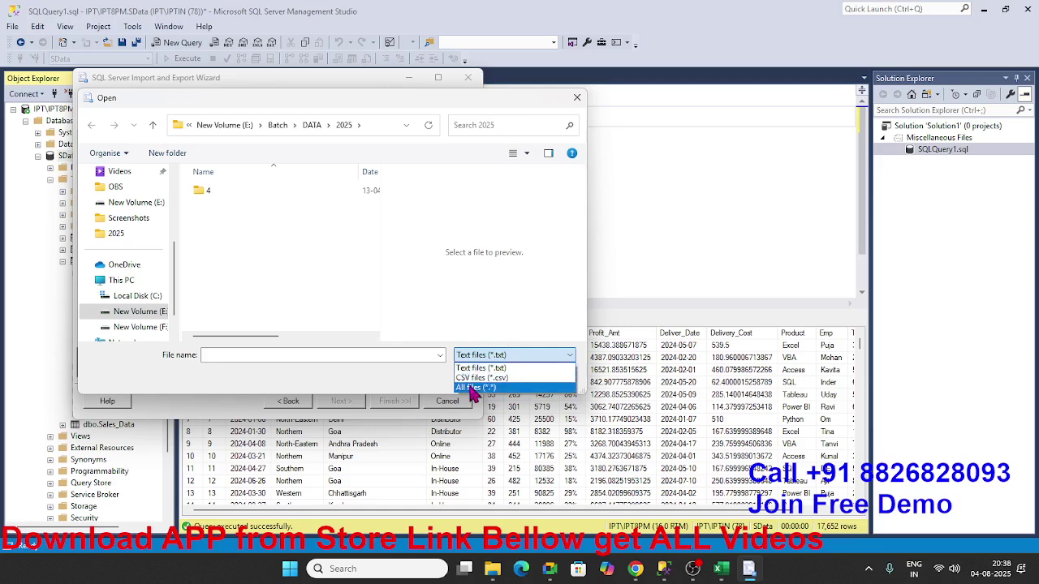
click(475, 378)
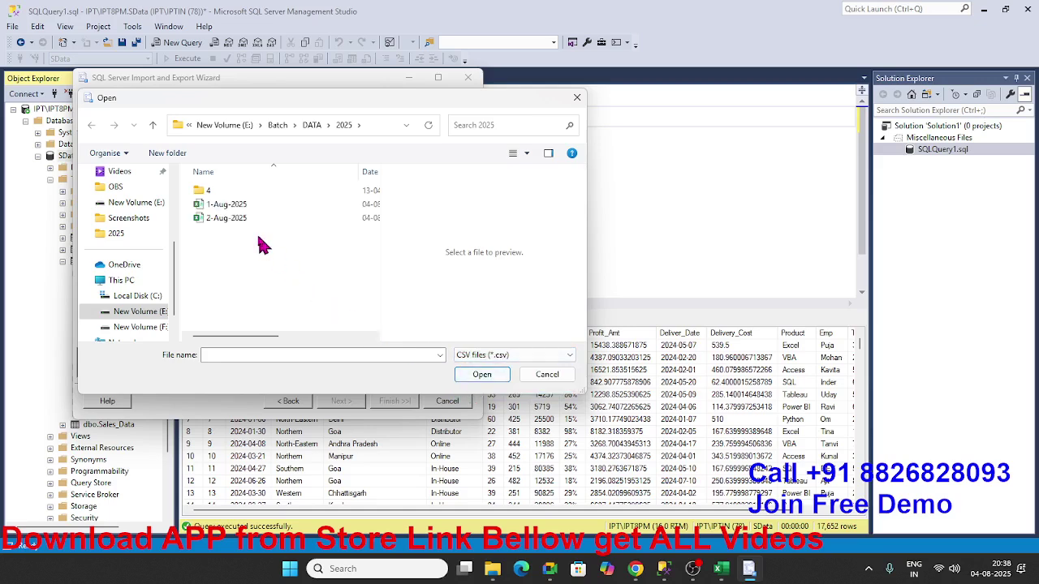
click(231, 226)
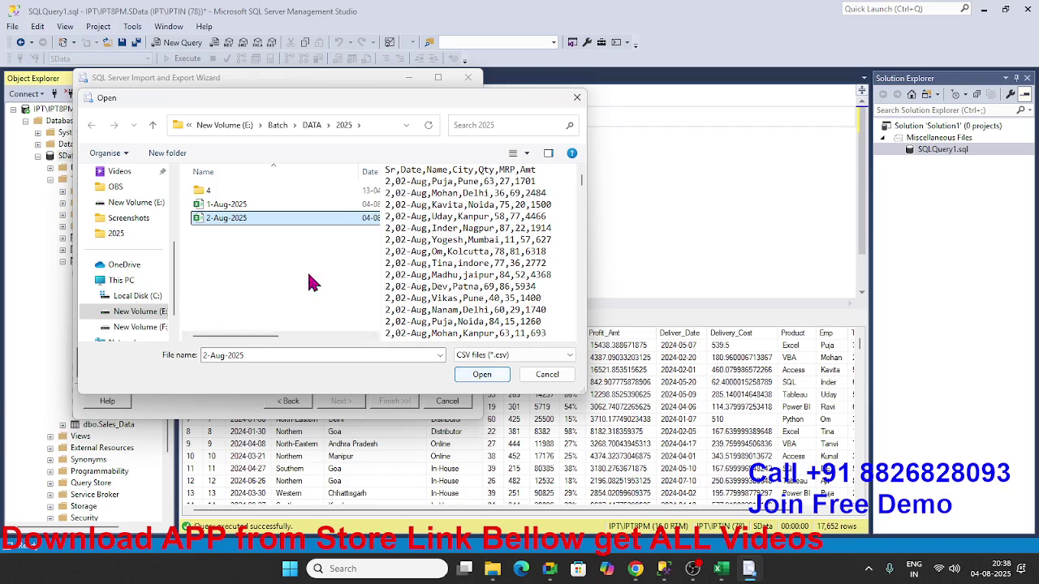
click(229, 206)
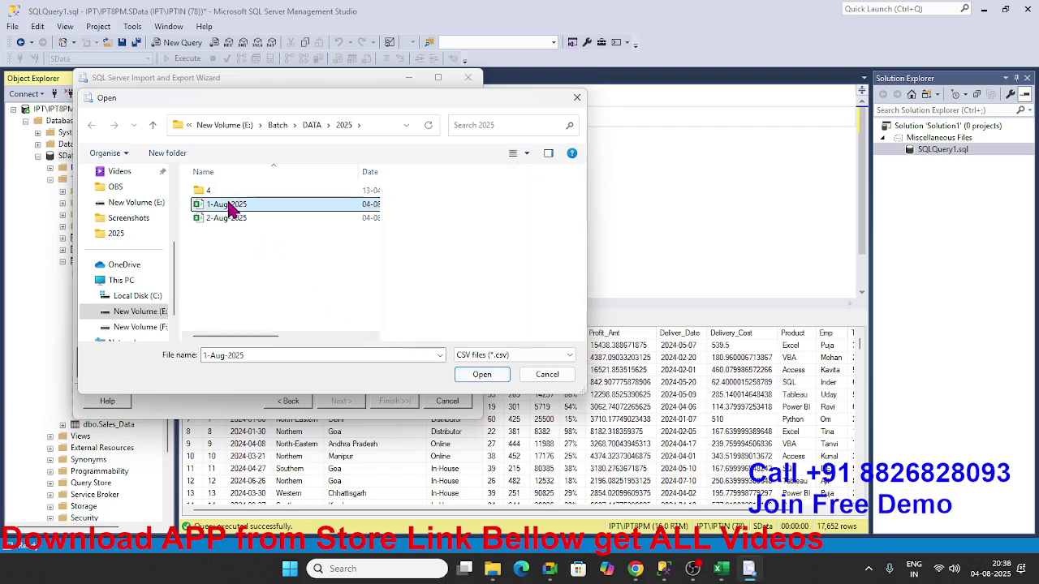
right_click(217, 245)
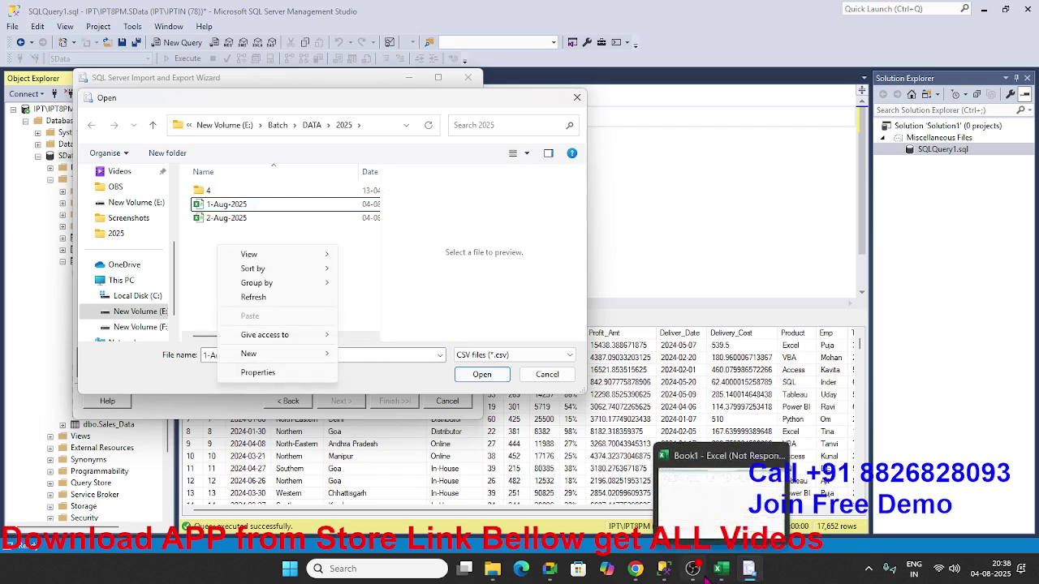
Try to reach the File Explorer window and close the unresponsive Excel program.
click(720, 570)
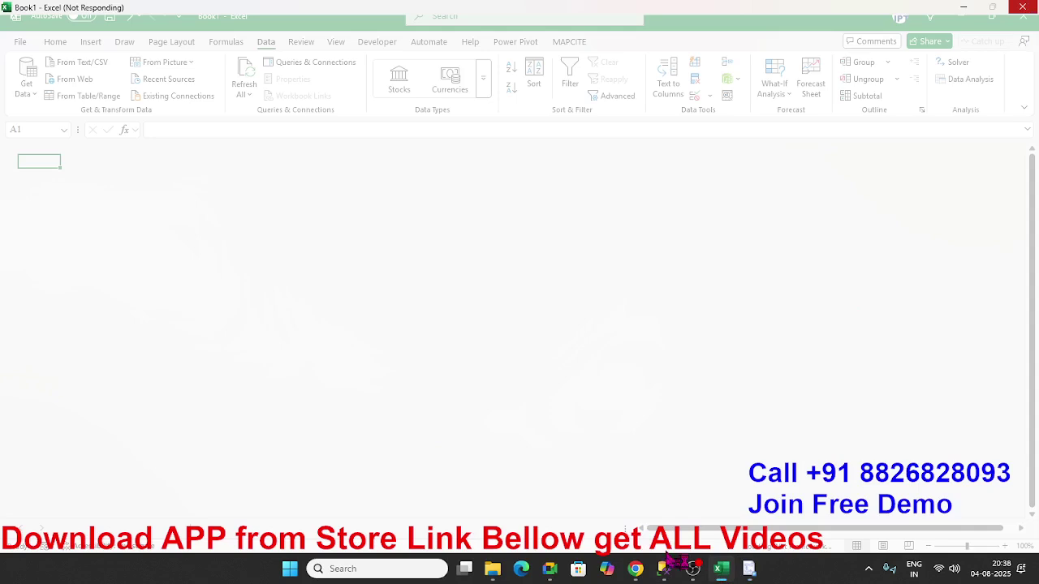
mouse_move(496, 572)
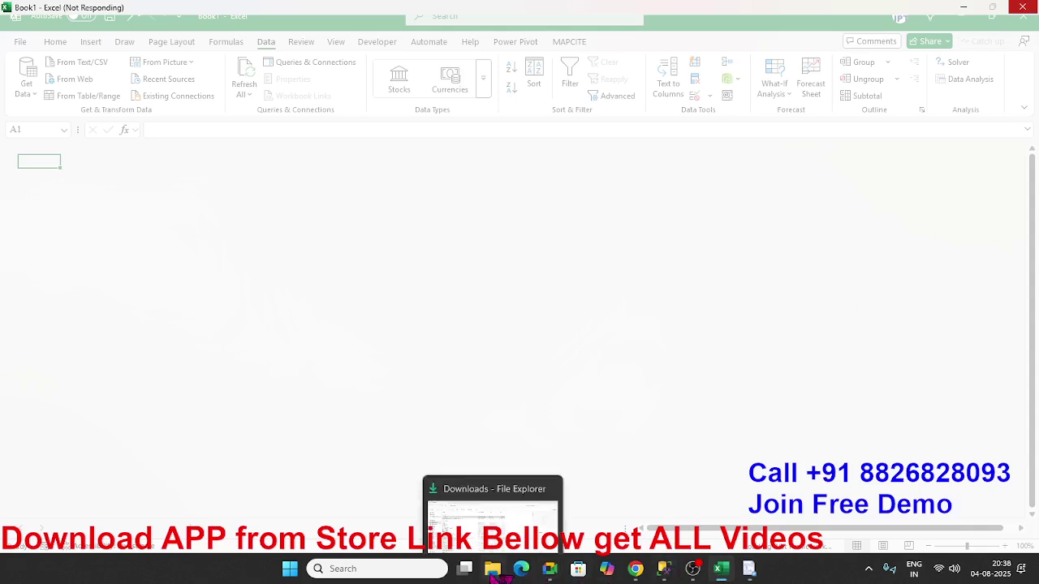
click(489, 519)
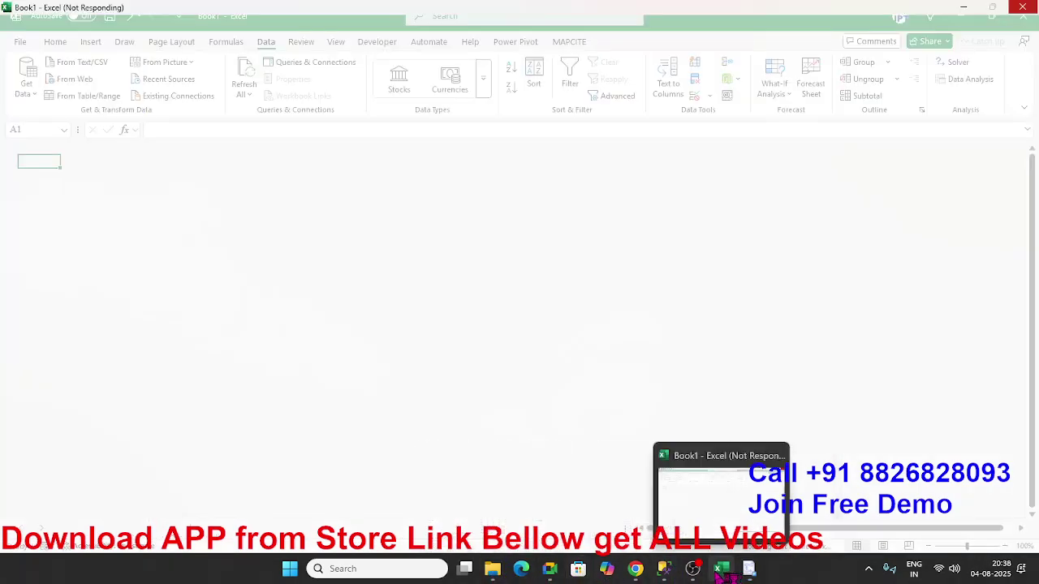
click(752, 572)
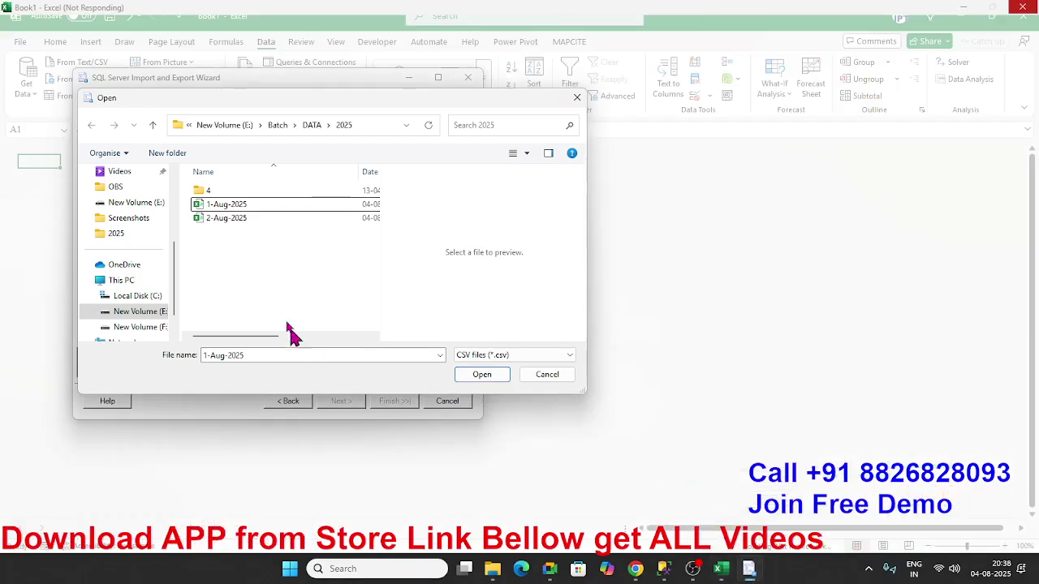
right_click(233, 245)
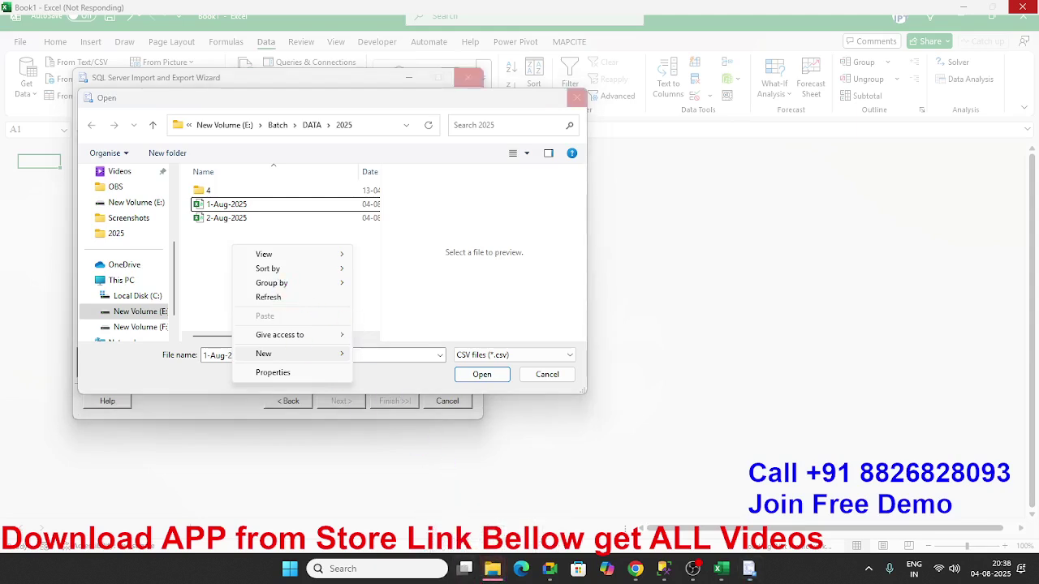
mouse_move(503, 577)
click(496, 493)
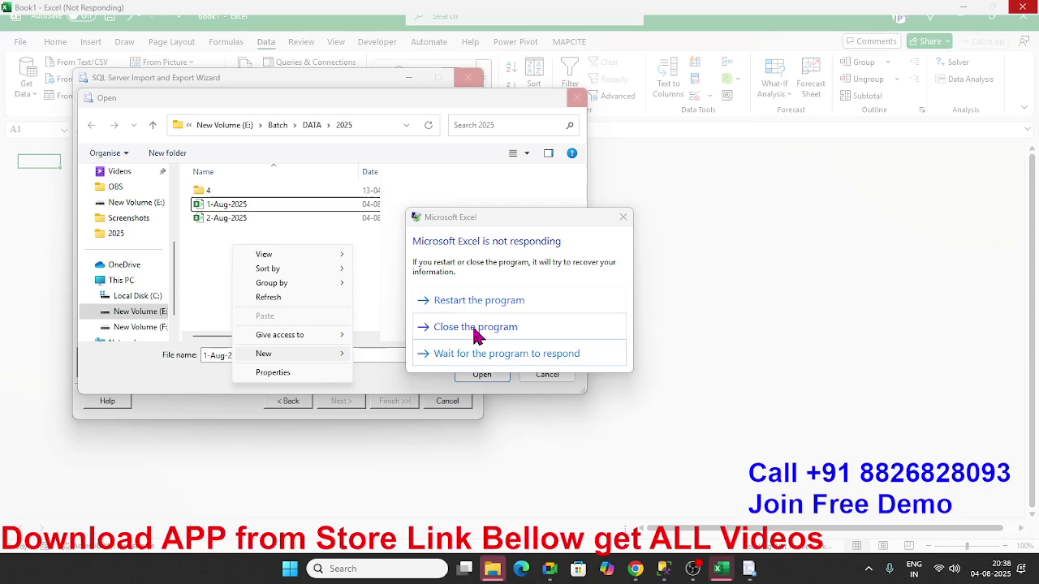
click(474, 326)
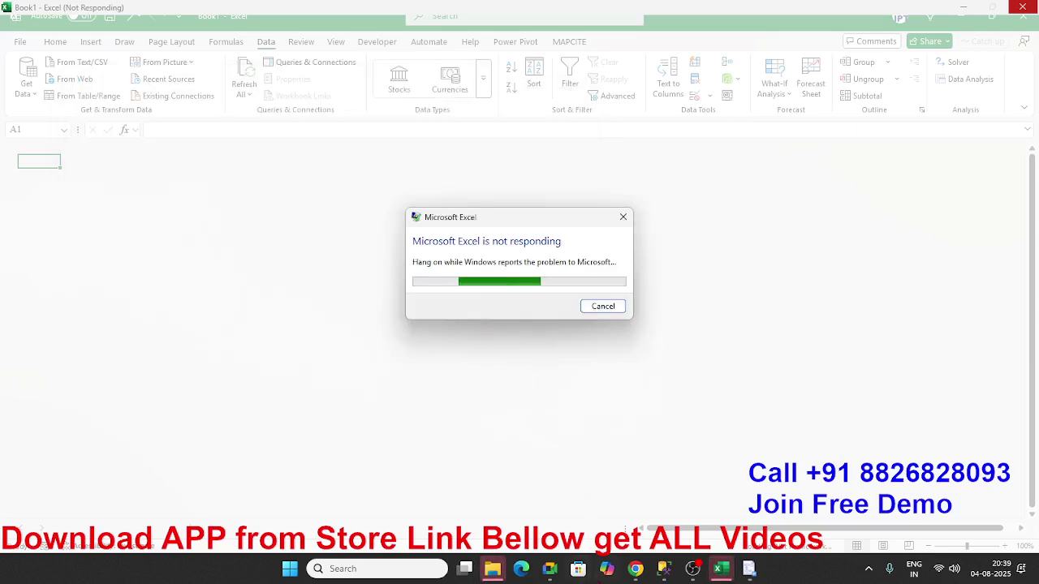
Switch to File Explorer and create a text document named SQLD in the E:\Batch\DATA\2025 folder.
click(492, 568)
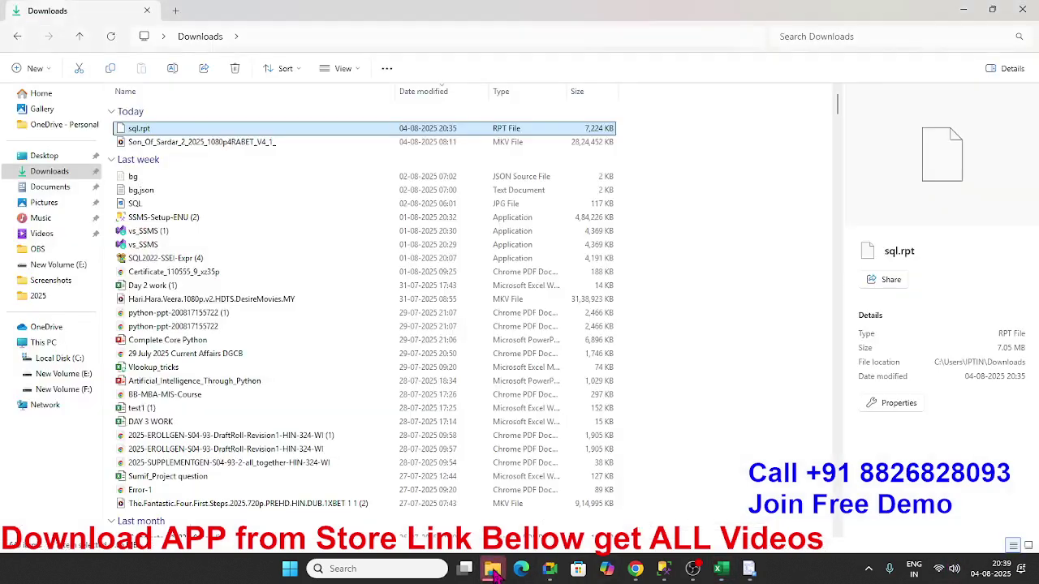
click(65, 296)
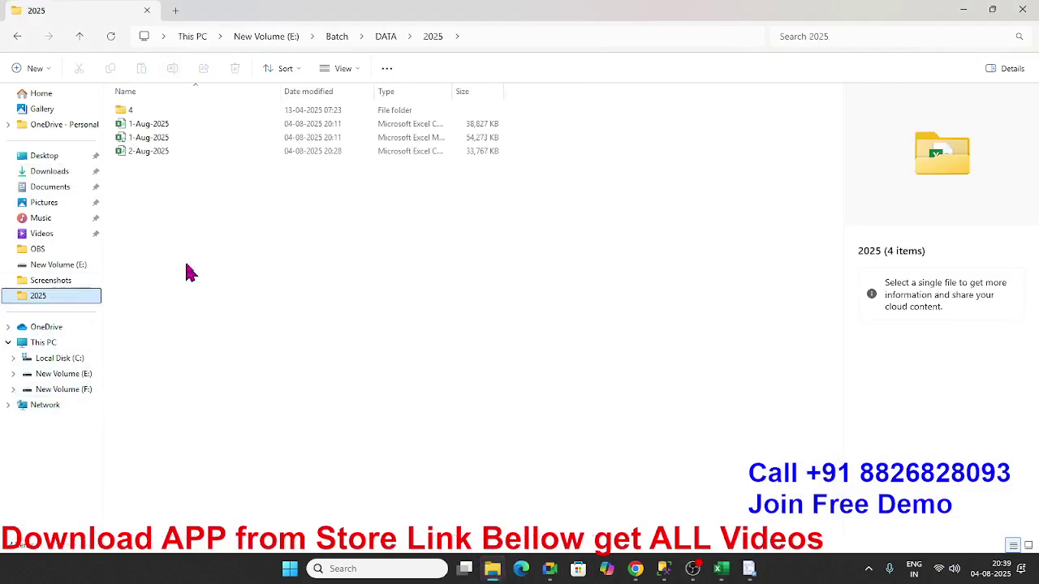
right_click(181, 214)
mouse_move(262, 293)
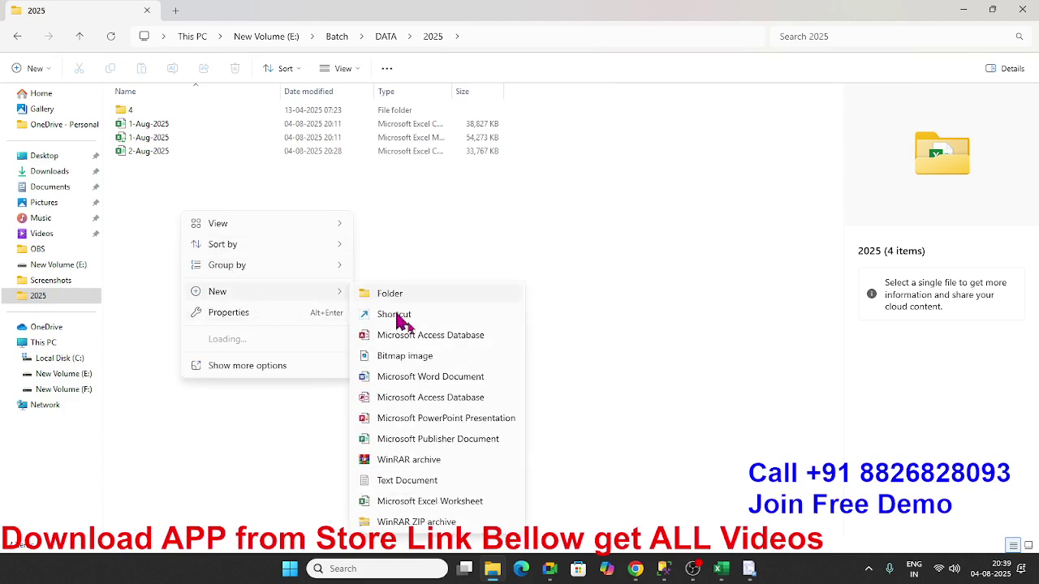
click(406, 481)
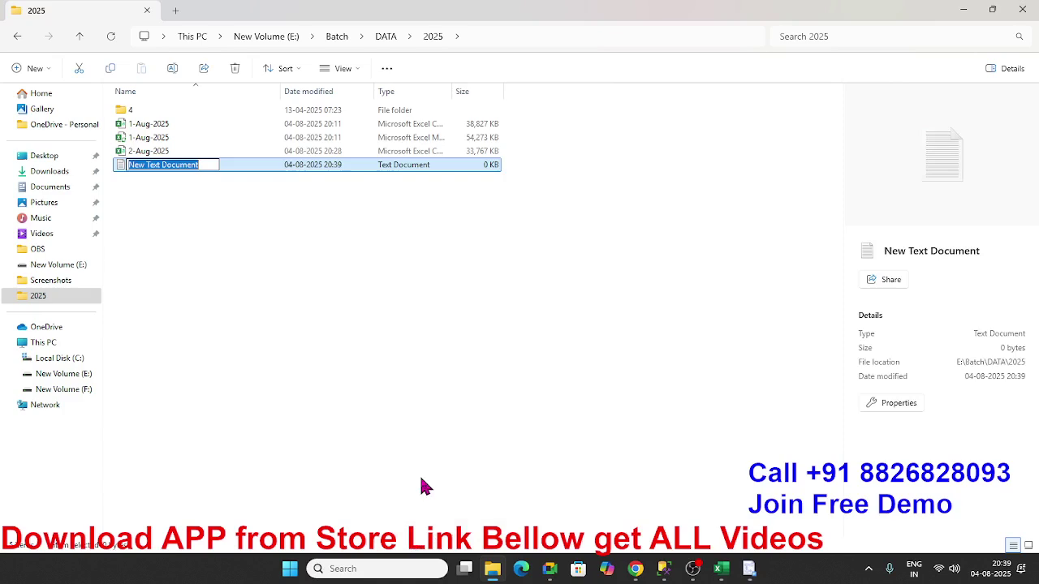
text(SQLD)
key(Return)
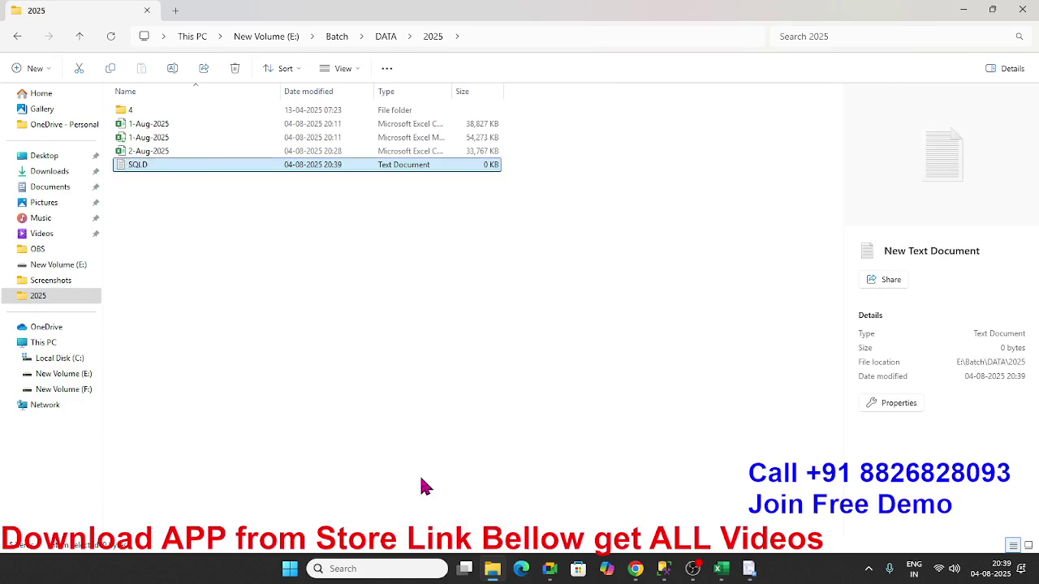
Return to the export wizard and choose the SQLD text file in the 2025 folder as the flat file destination.
click(664, 568)
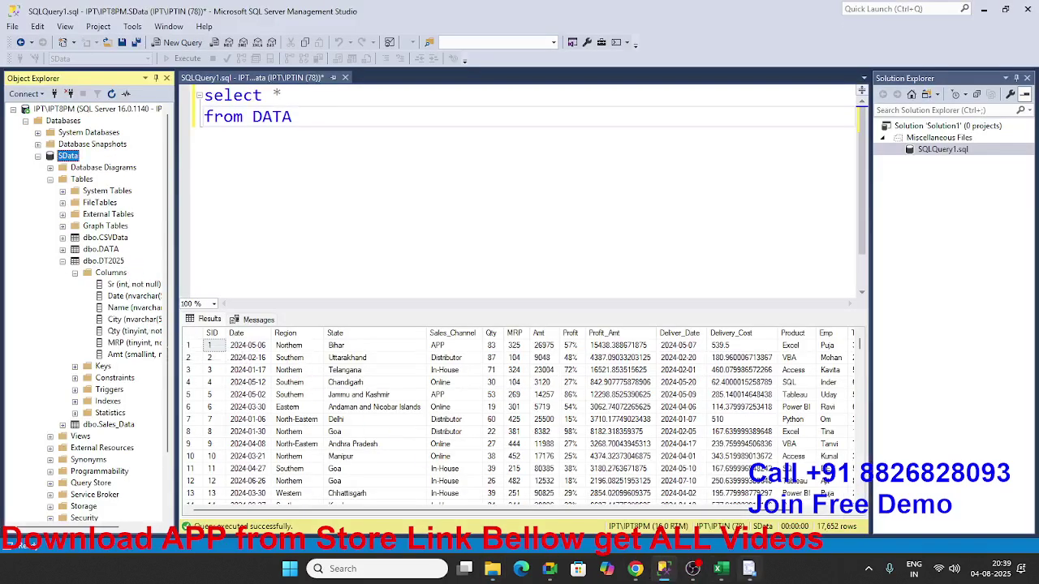
click(742, 572)
click(568, 355)
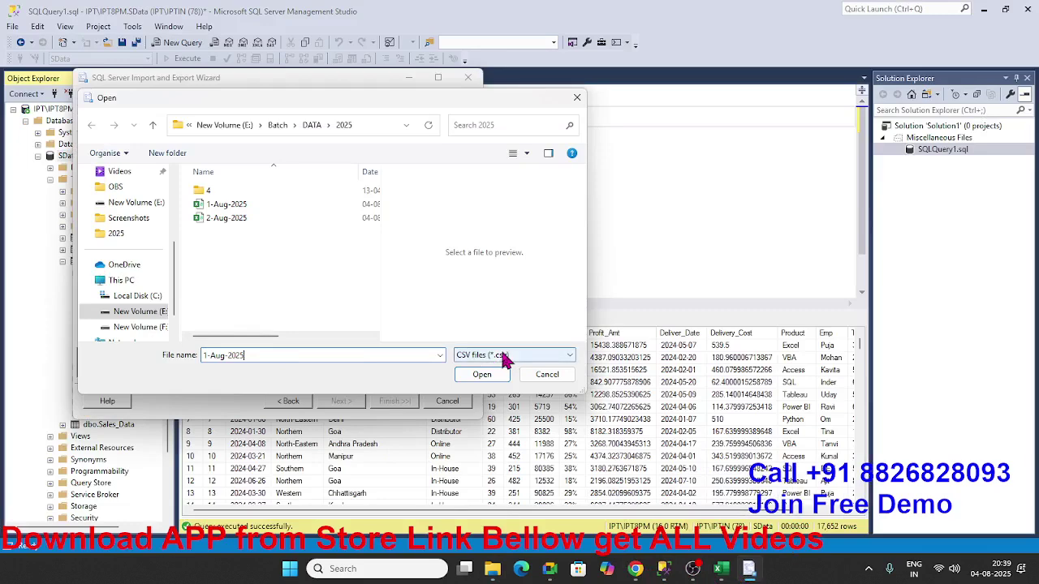
click(480, 368)
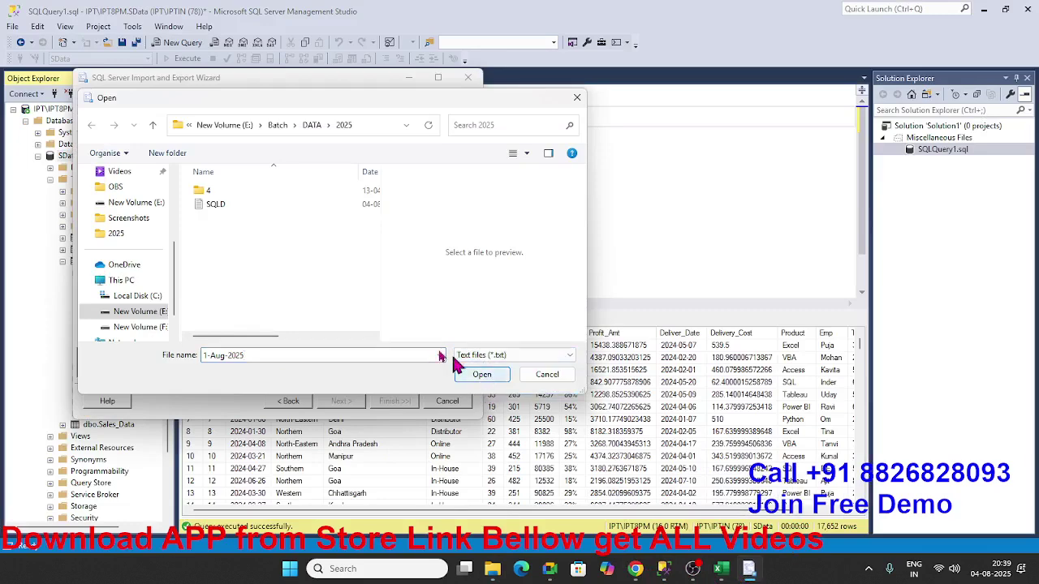
click(227, 208)
click(481, 376)
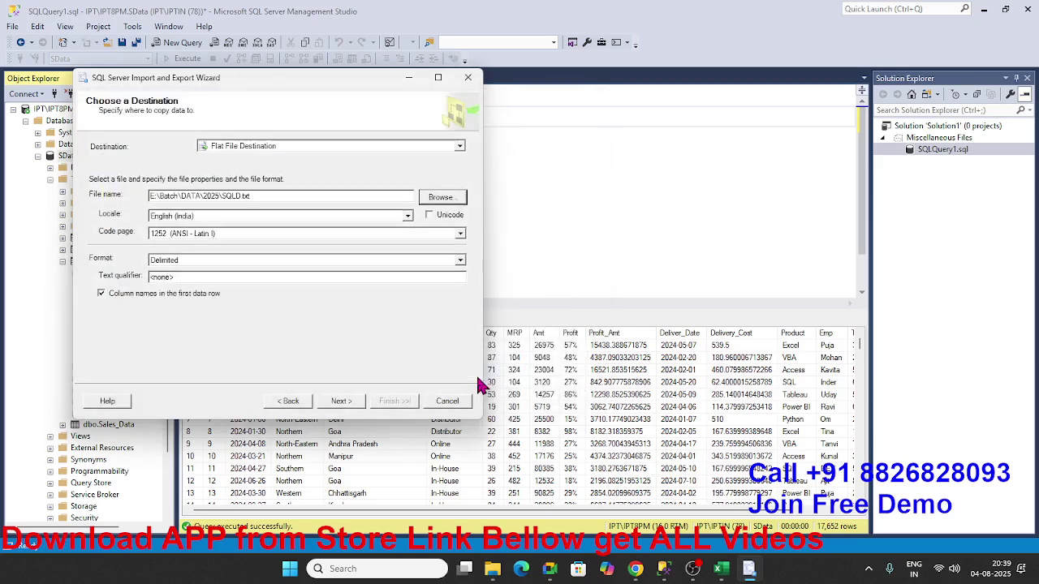
Proceed with copying data from tables or views and review the column mappings for the dbo.CSVData source.
click(346, 408)
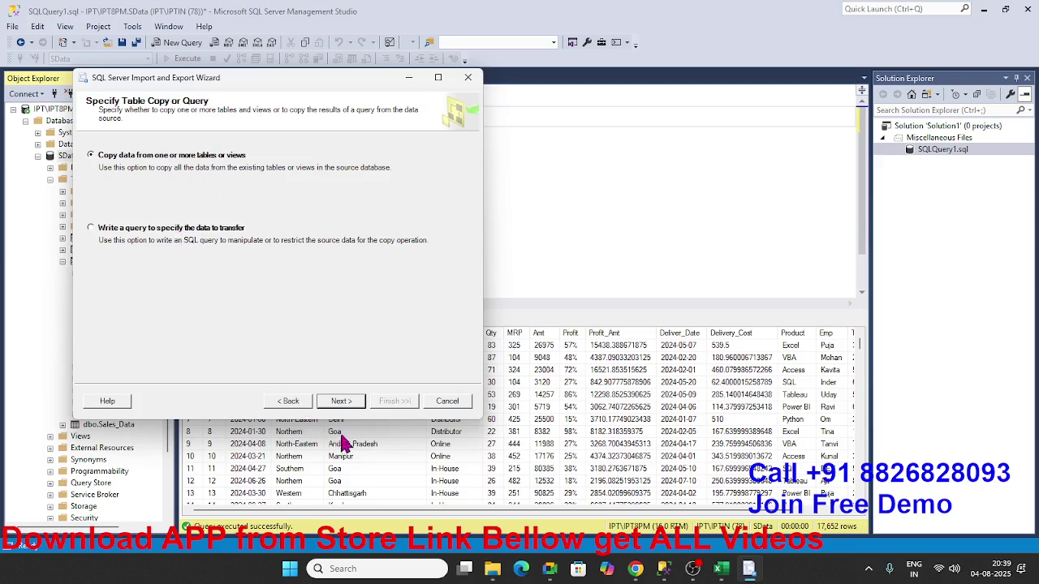
click(344, 402)
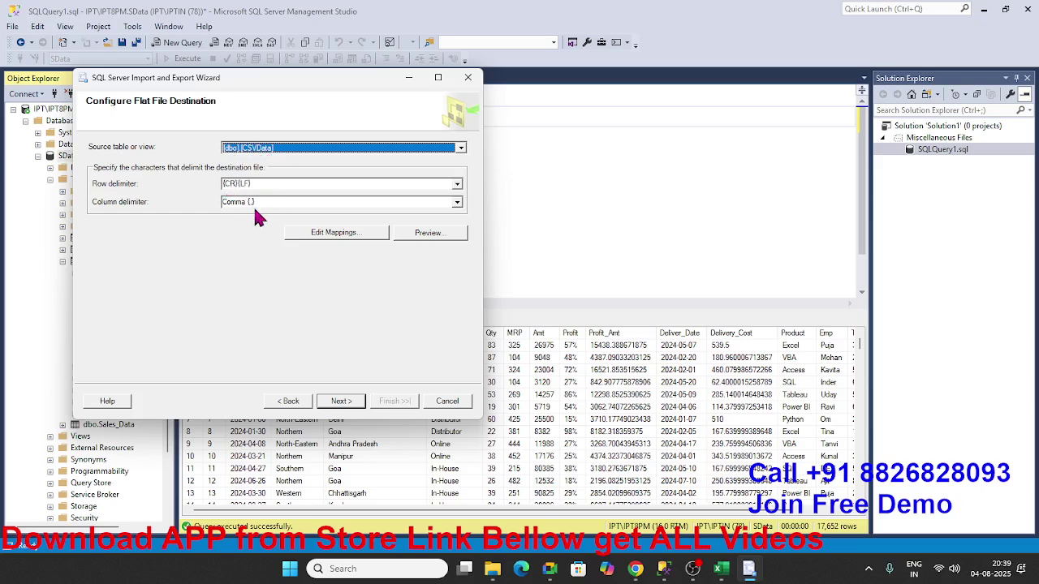
click(339, 234)
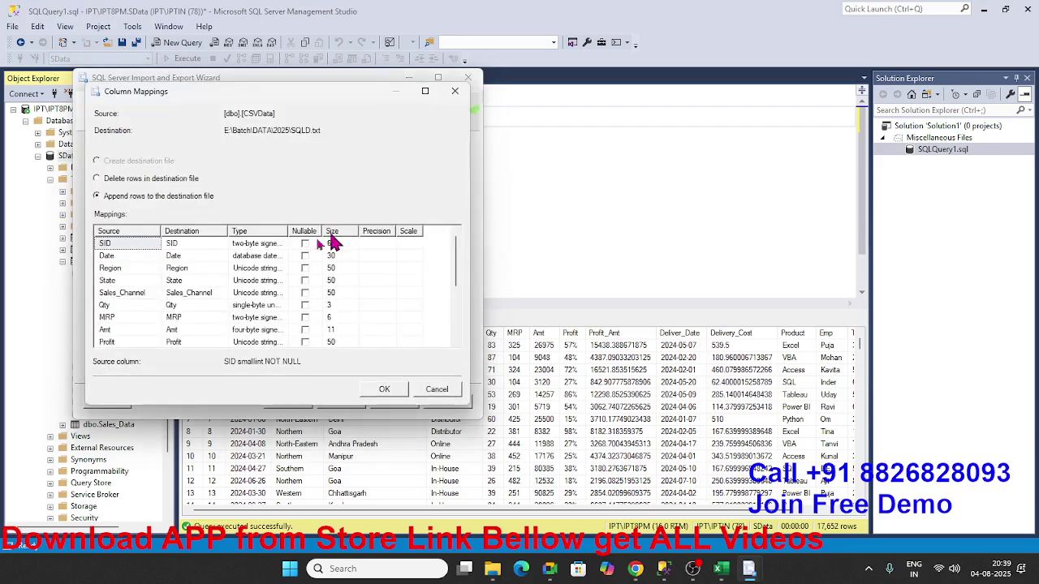
click(124, 233)
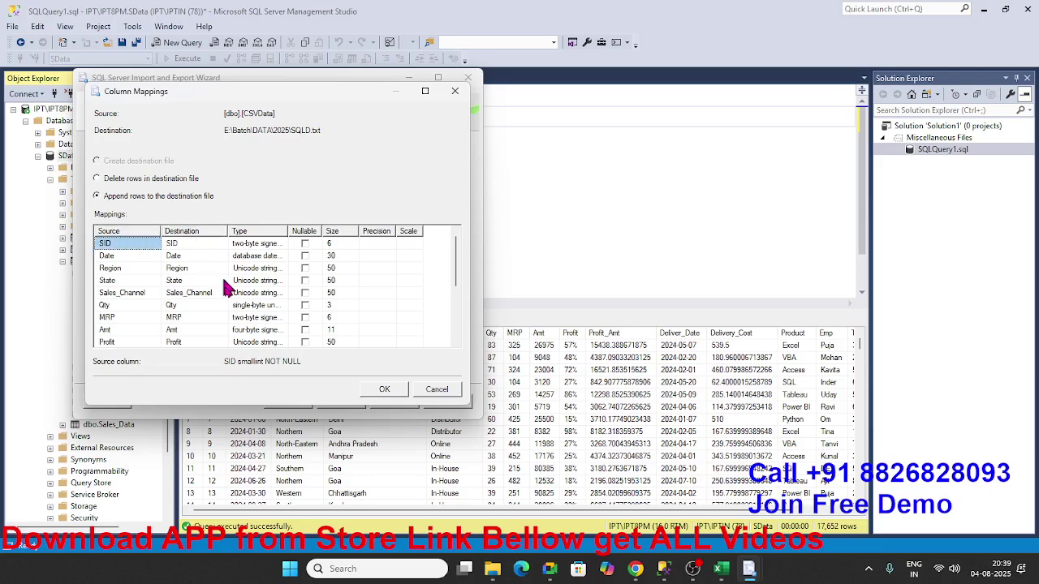
click(438, 391)
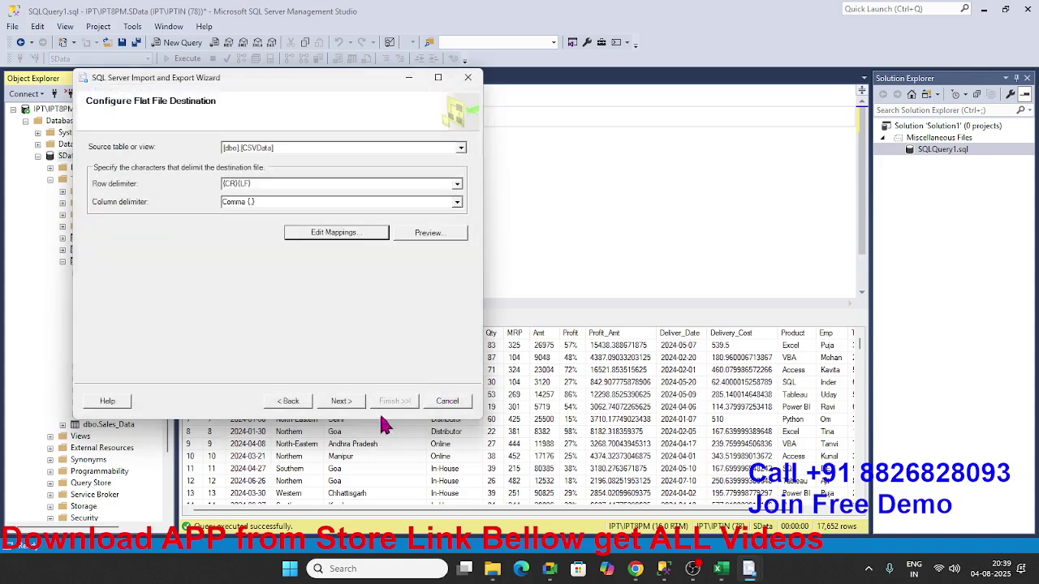
Run the CSVData export to SQLD.txt immediately without saving a package, and switch to the 2025 folder in File Explorer.
click(343, 400)
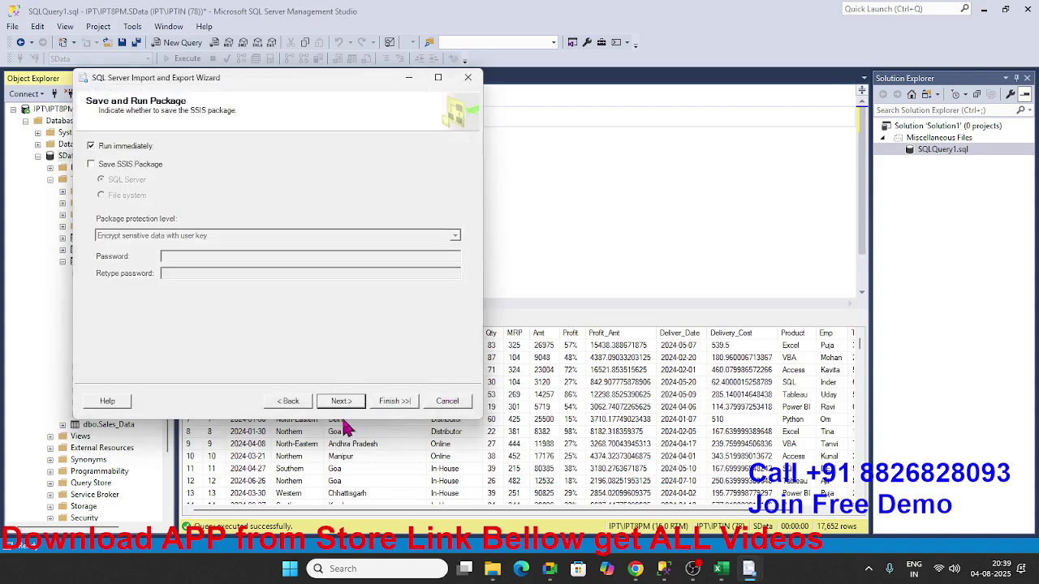
click(341, 403)
click(392, 404)
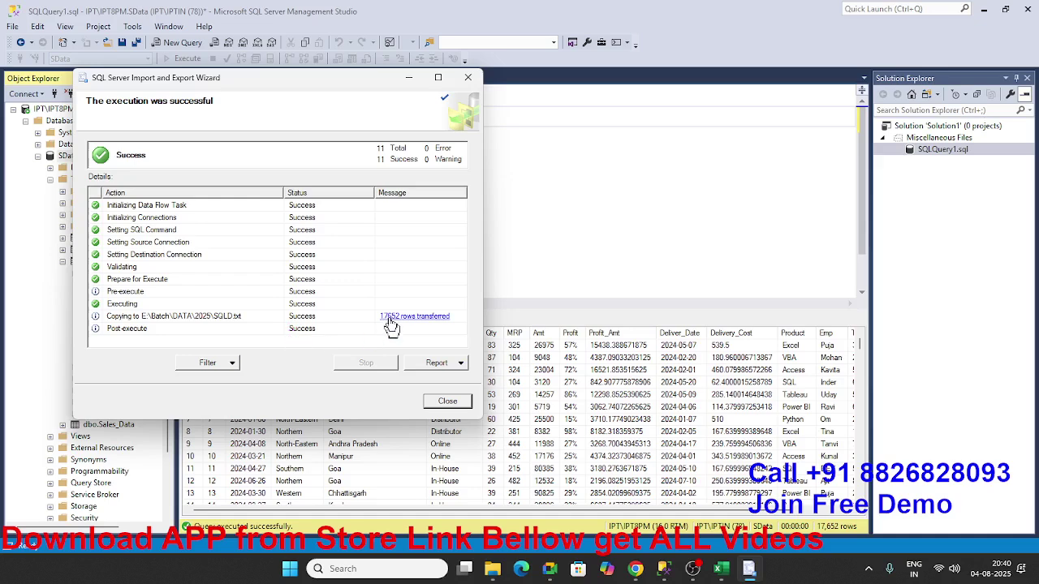
click(448, 402)
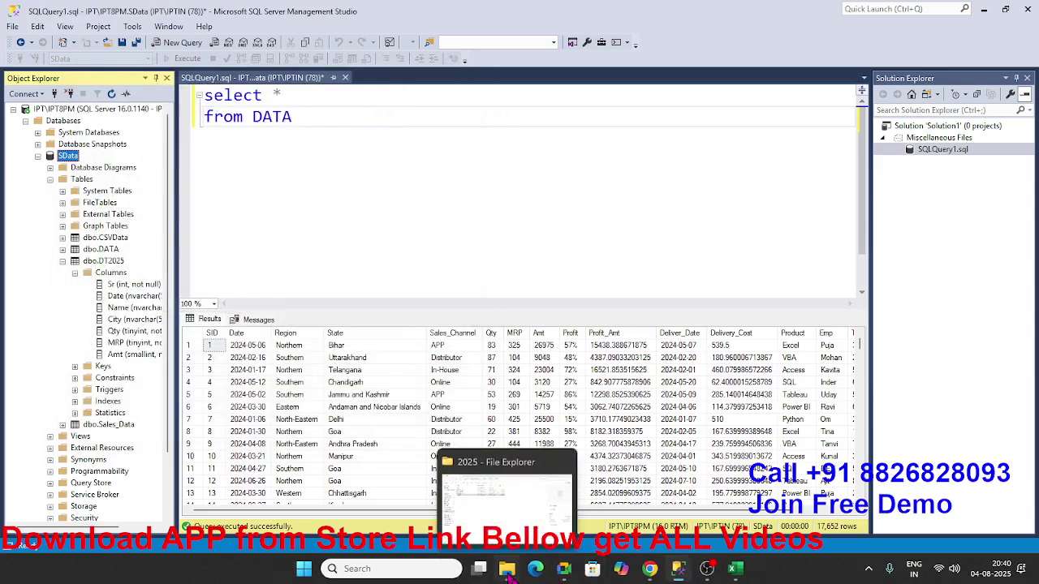
click(506, 571)
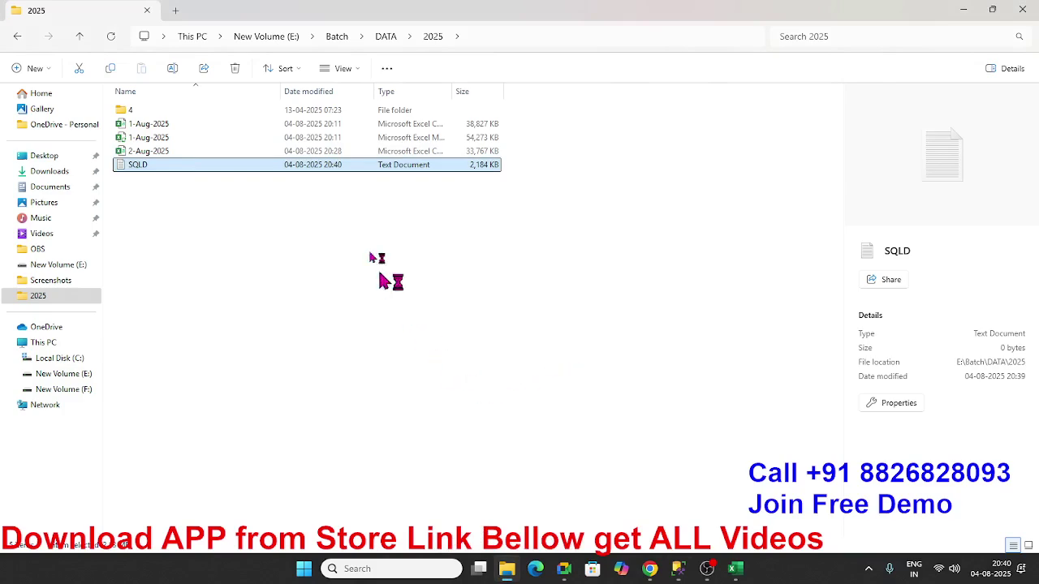
Open the exported SQLD text file to check its rows, close it, and return to SQL Server Management Studio.
double_click(331, 170)
click(288, 234)
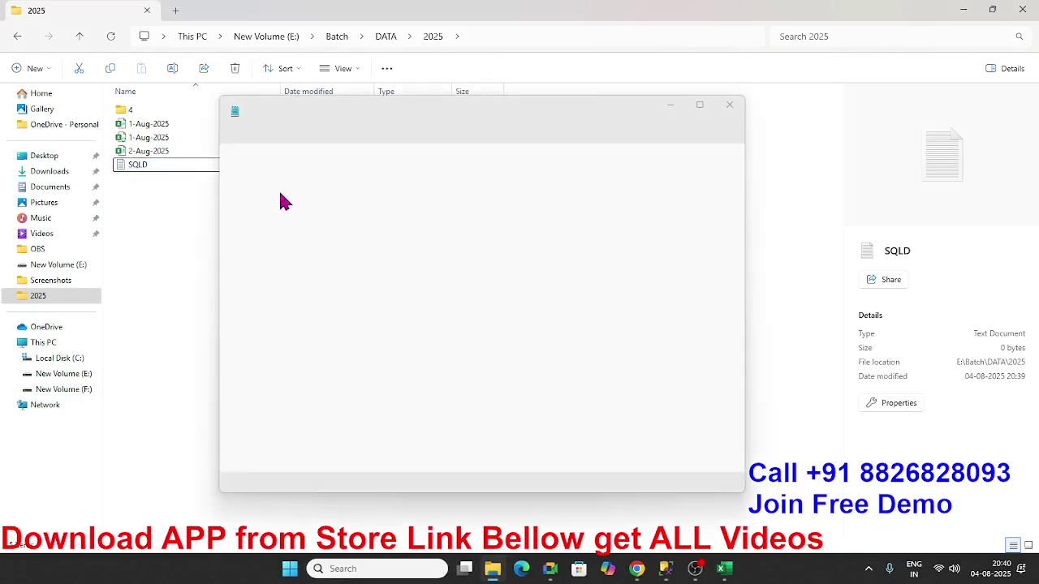
click(701, 109)
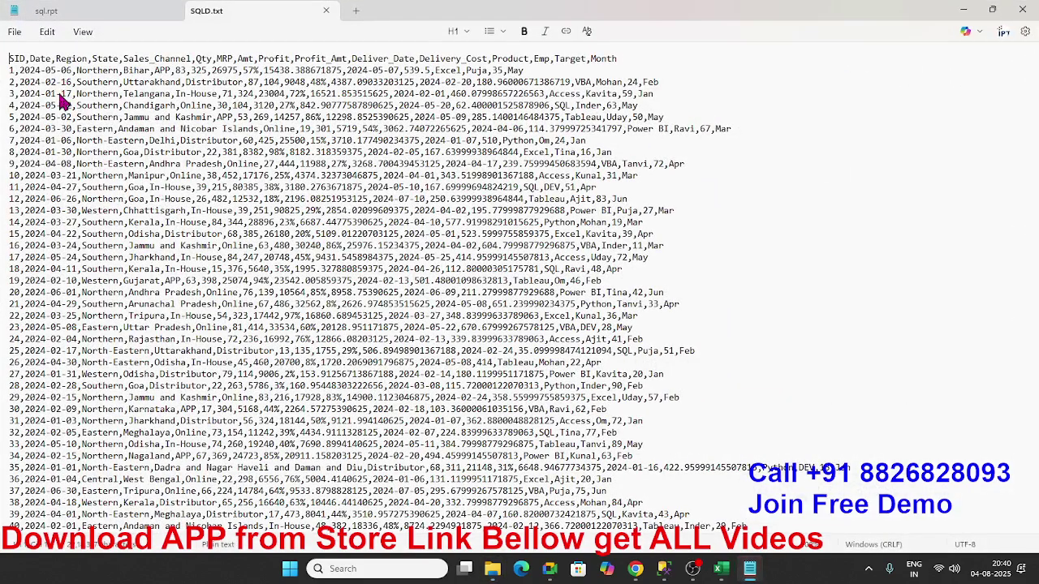
click(1022, 10)
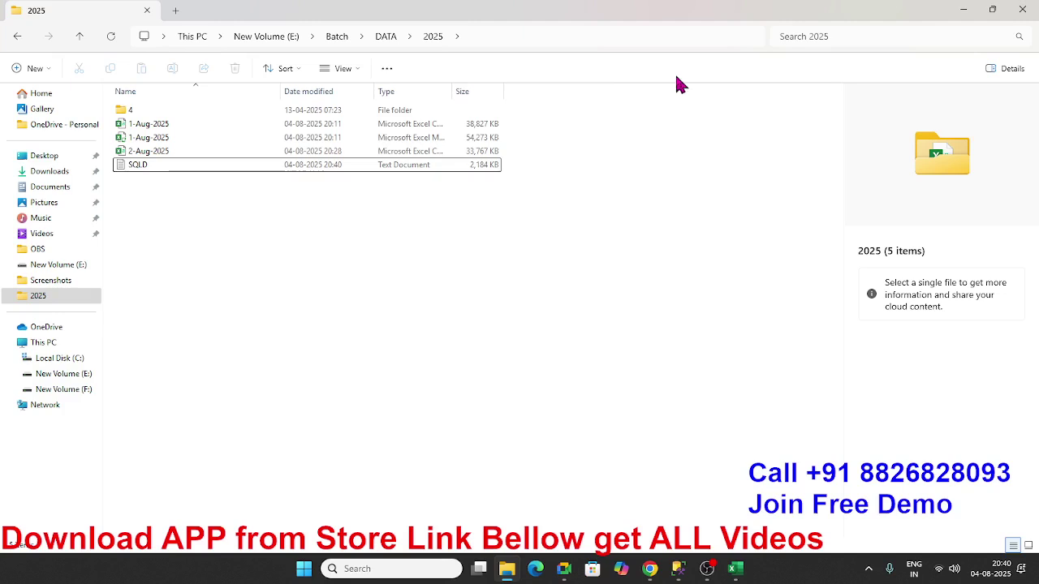
click(962, 17)
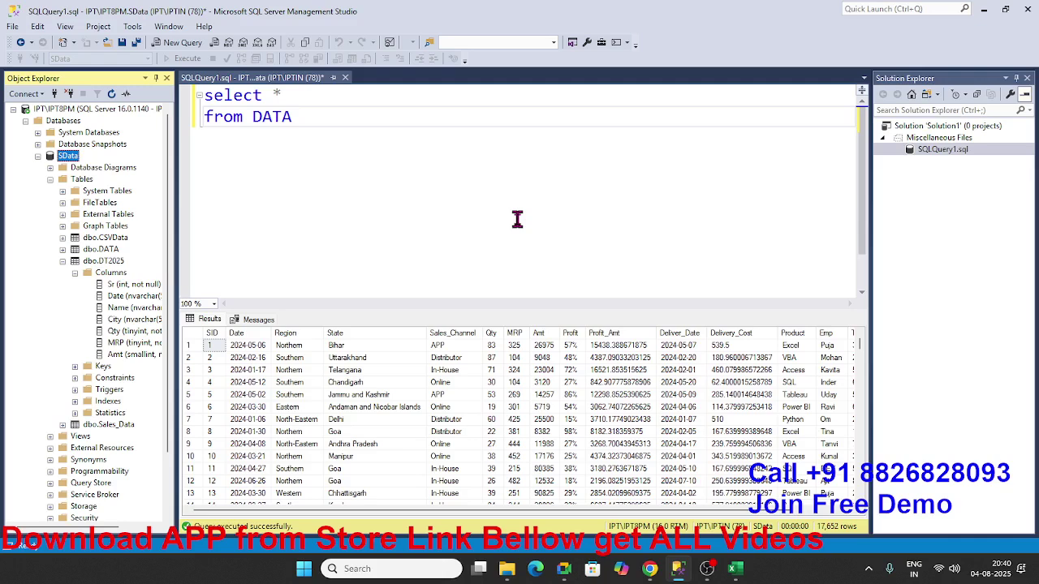
click(62, 262)
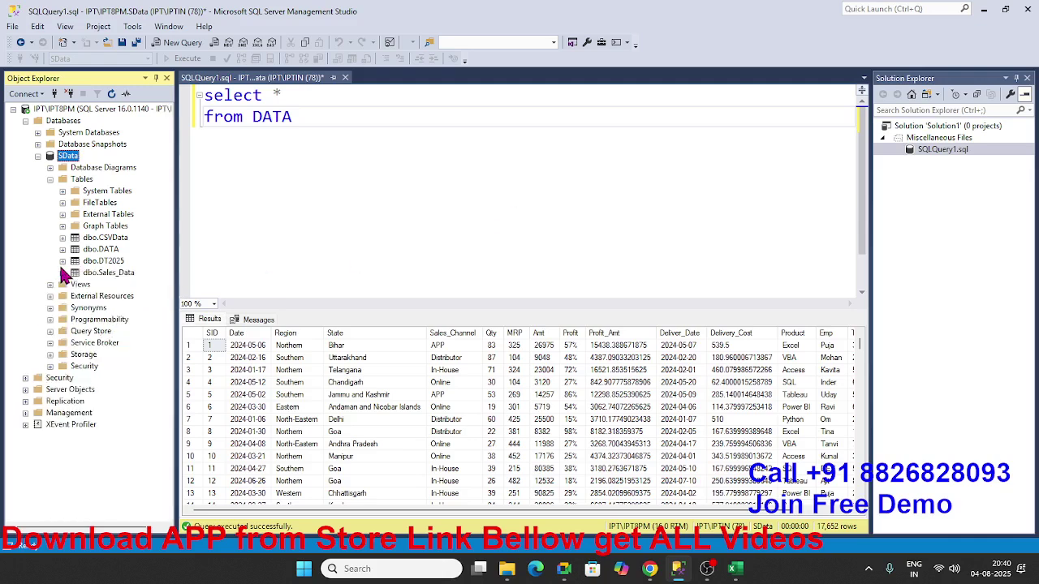
click(62, 262)
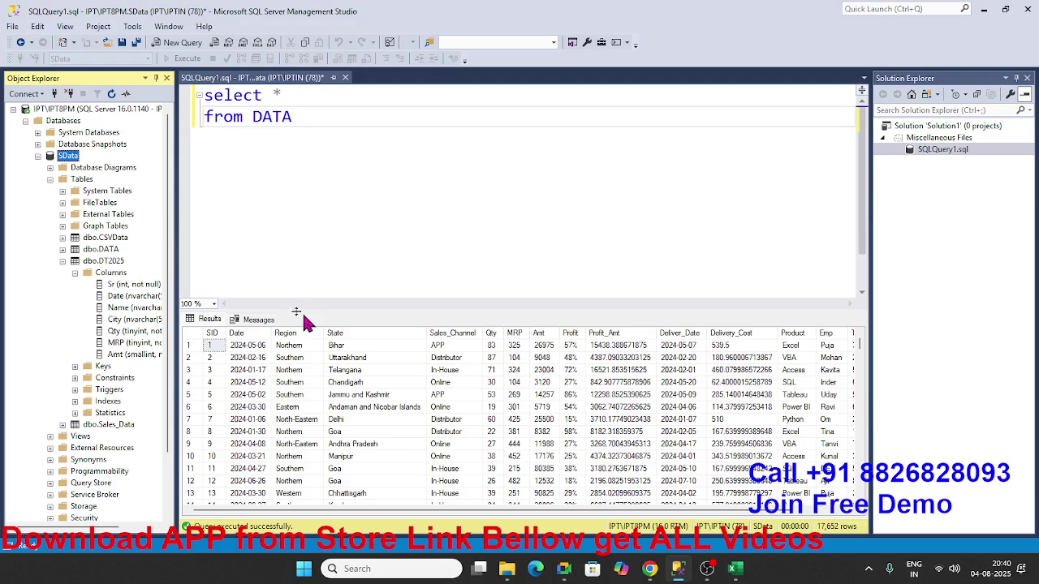
click(63, 262)
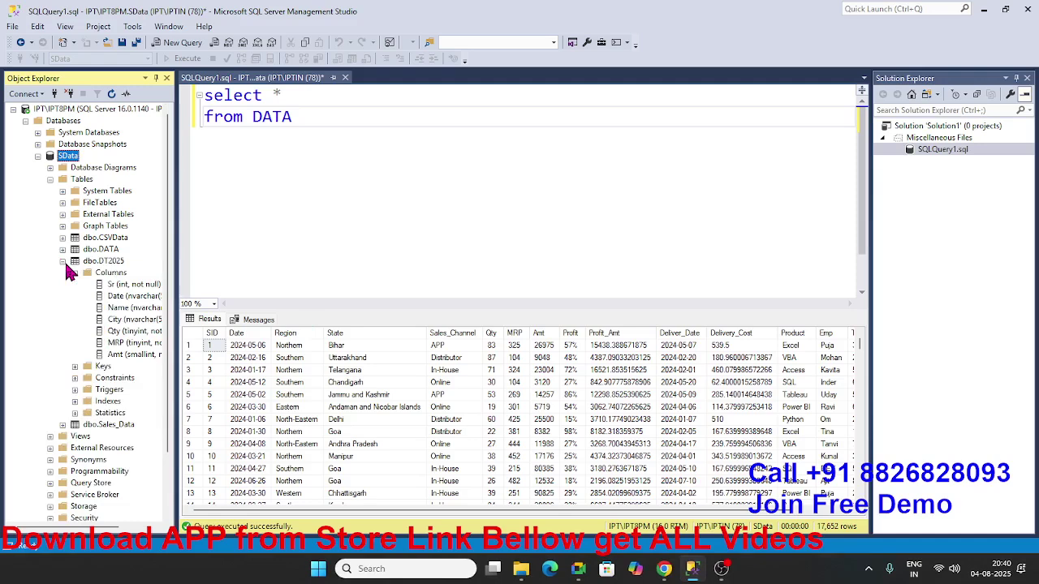
click(433, 241)
drag(364, 157, 207, 94)
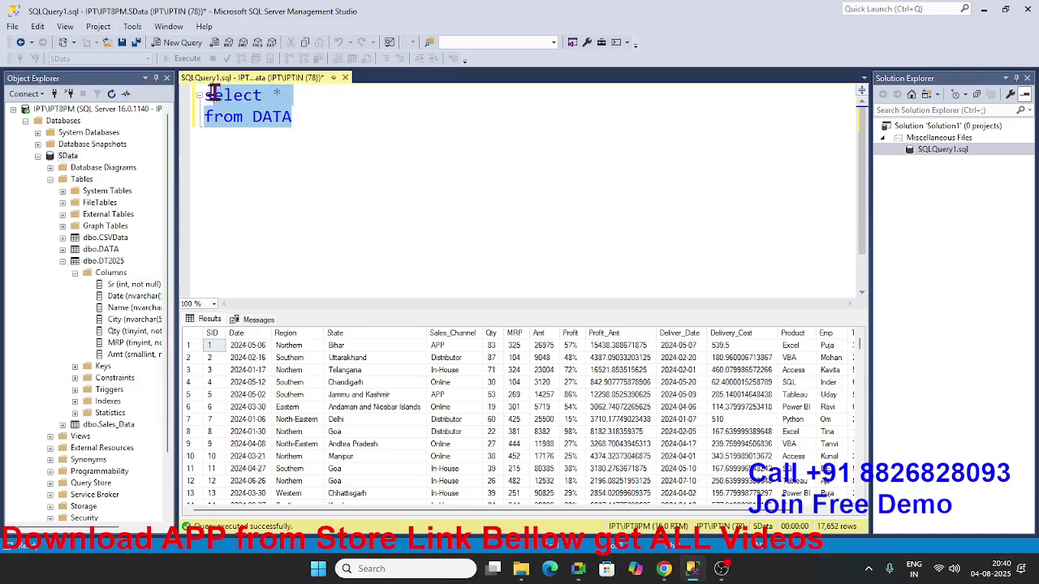
click(243, 177)
drag(309, 130, 187, 96)
click(268, 166)
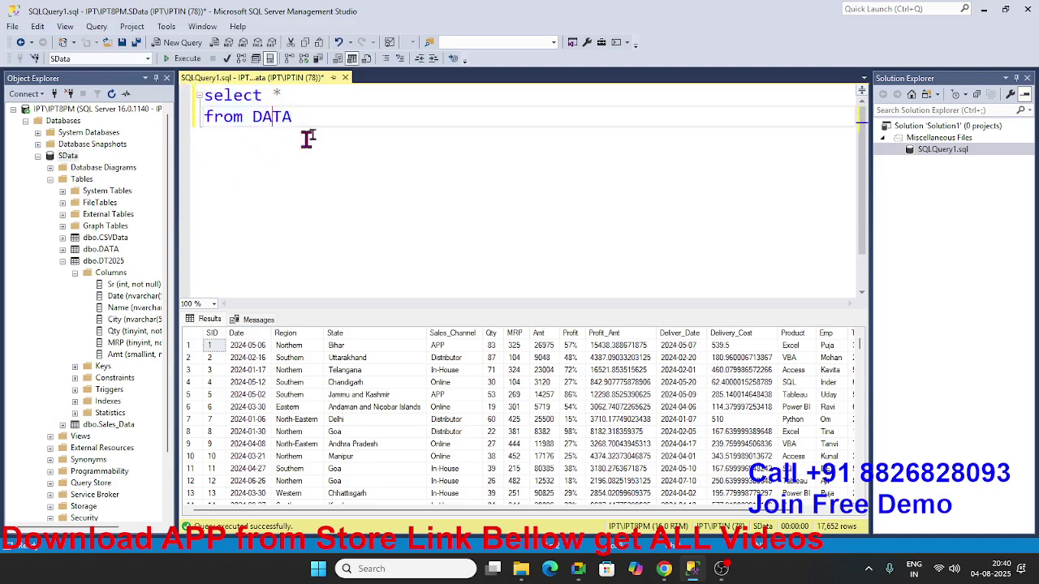
drag(301, 135, 195, 93)
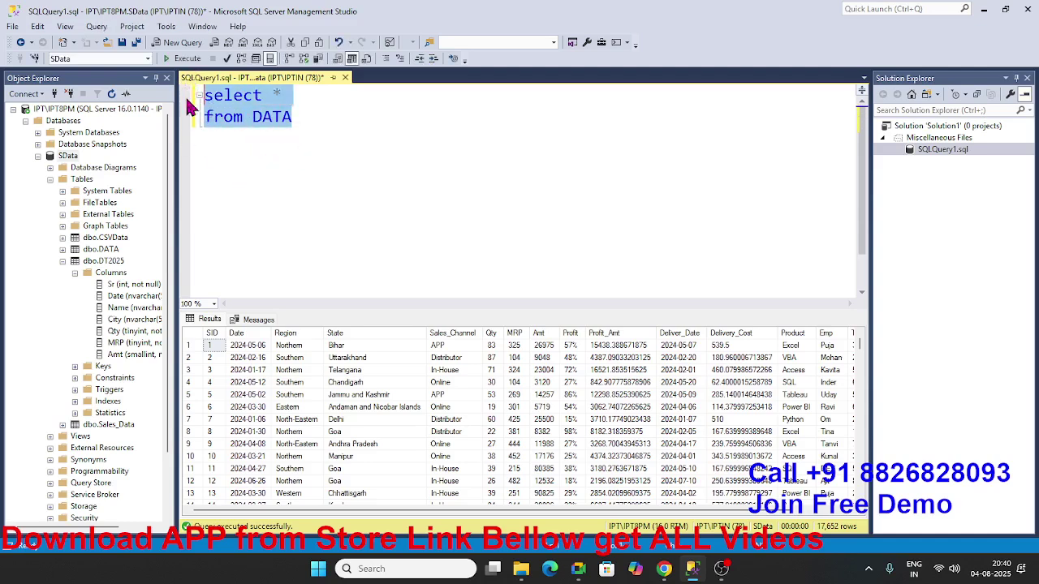
click(289, 203)
drag(317, 132, 207, 96)
click(222, 183)
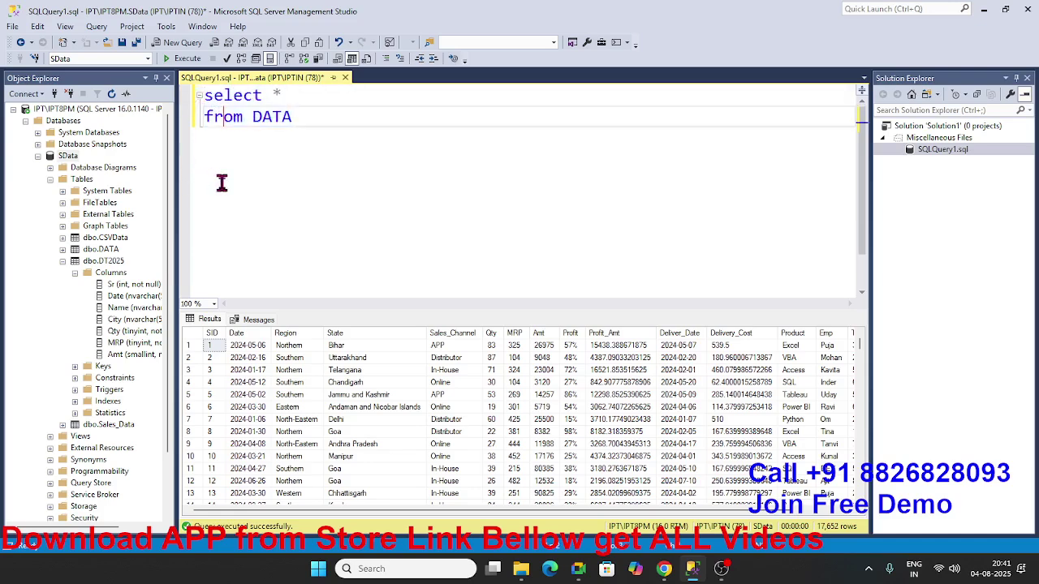